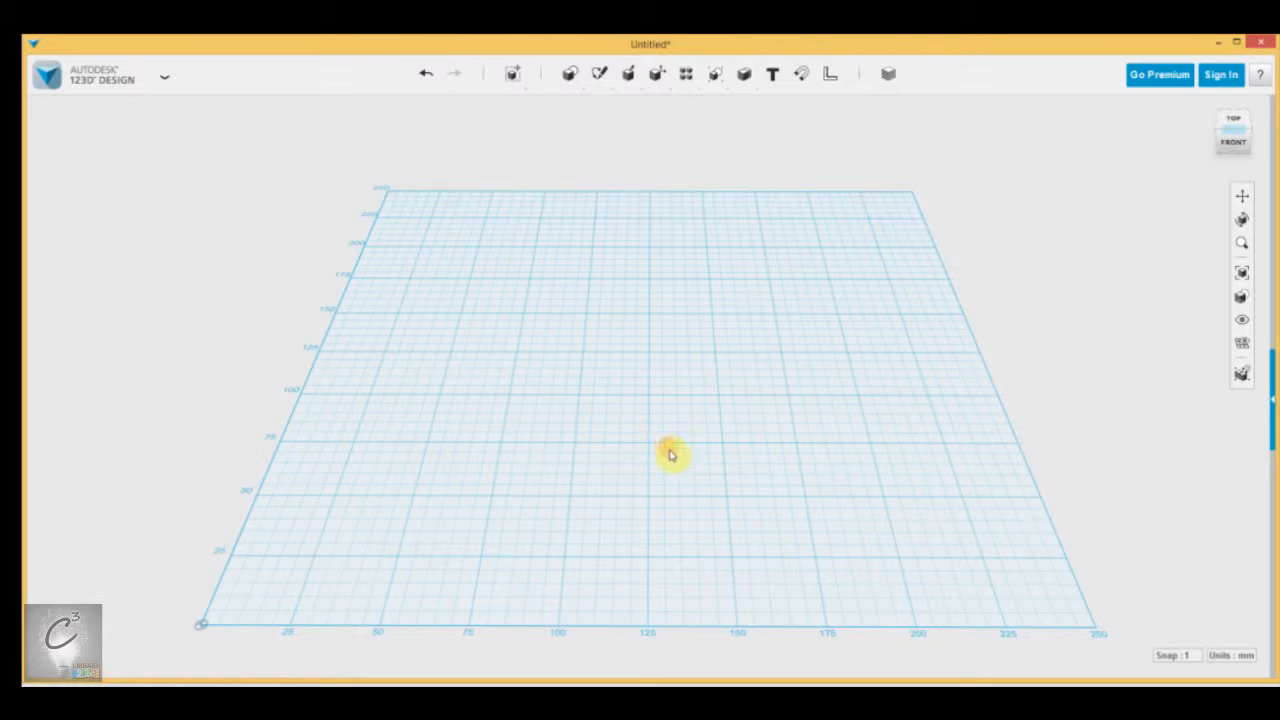
pyautogui.moveTo(676, 465); pyautogui.dragTo(670, 410, button='middle')
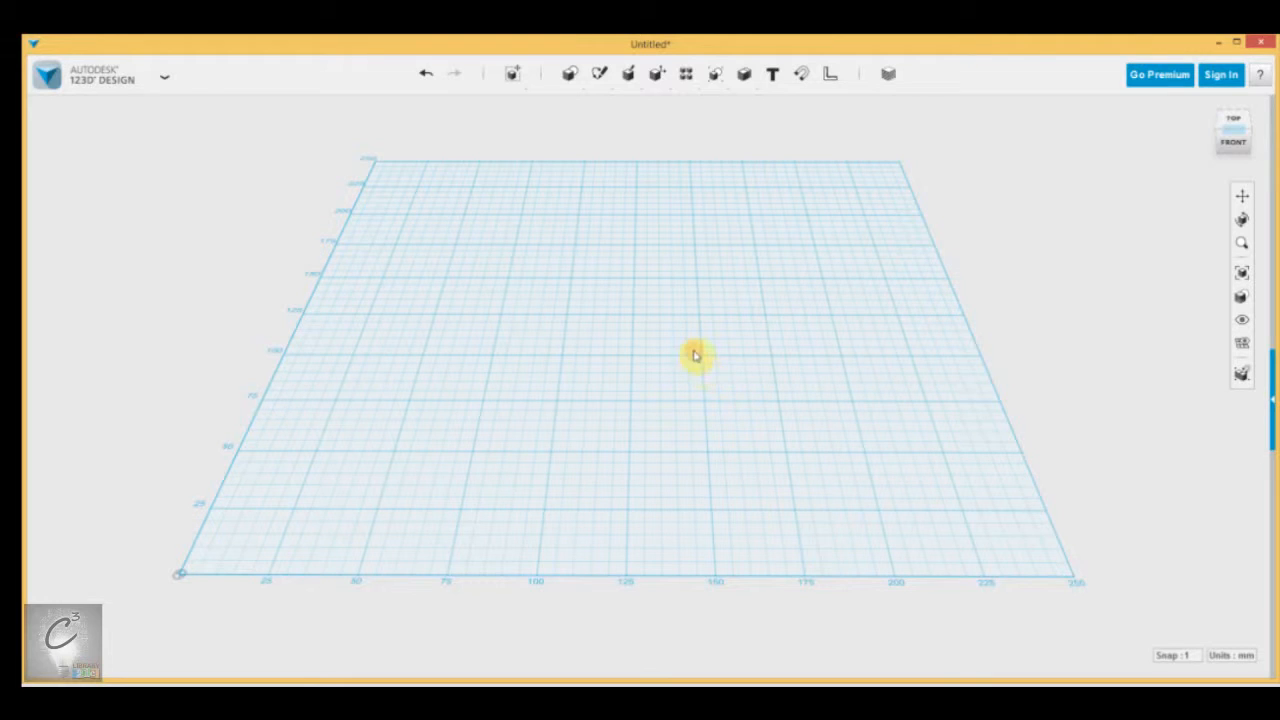
pyautogui.click(162, 80)
pyautogui.moveTo(547, 88)
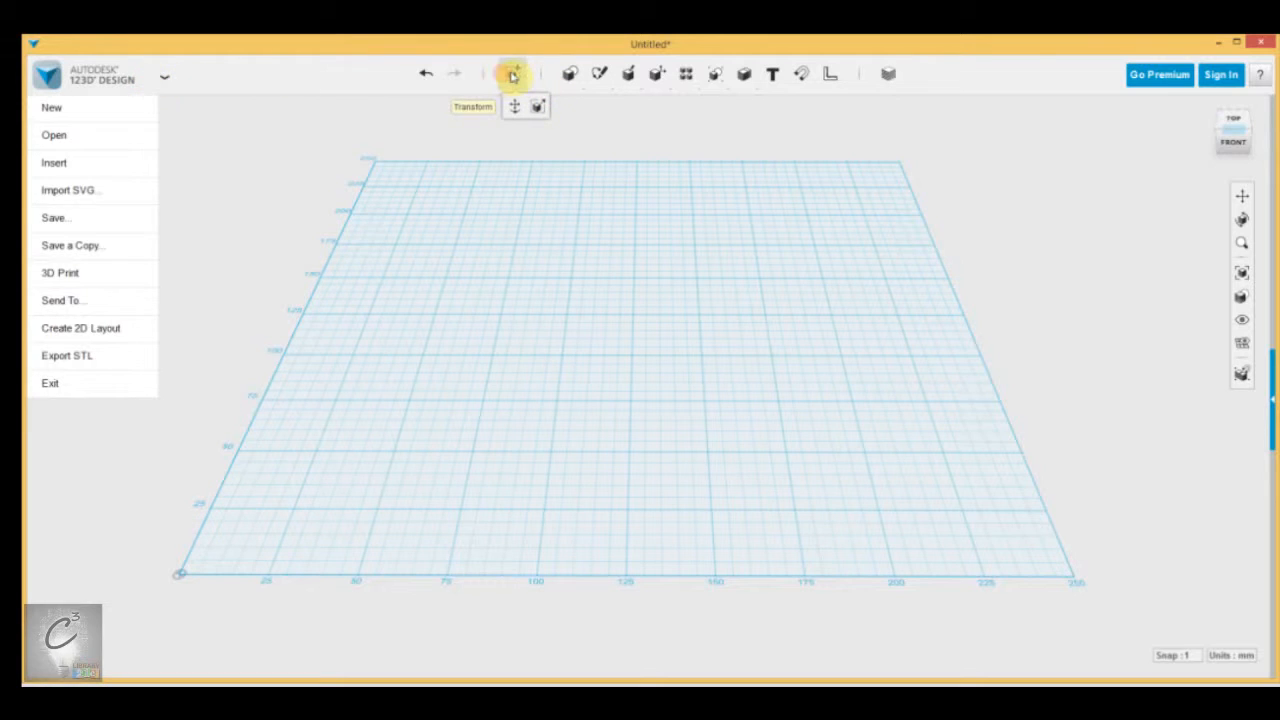
pyautogui.click(513, 76)
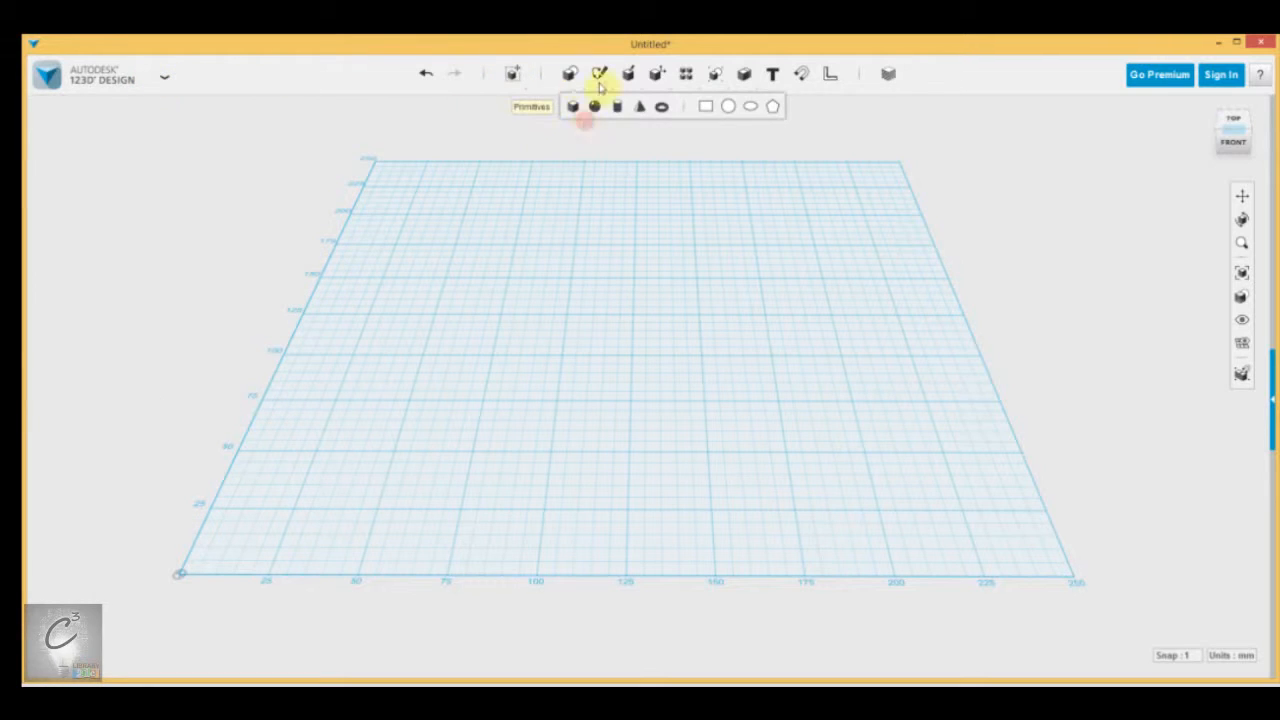
pyautogui.moveTo(655, 76)
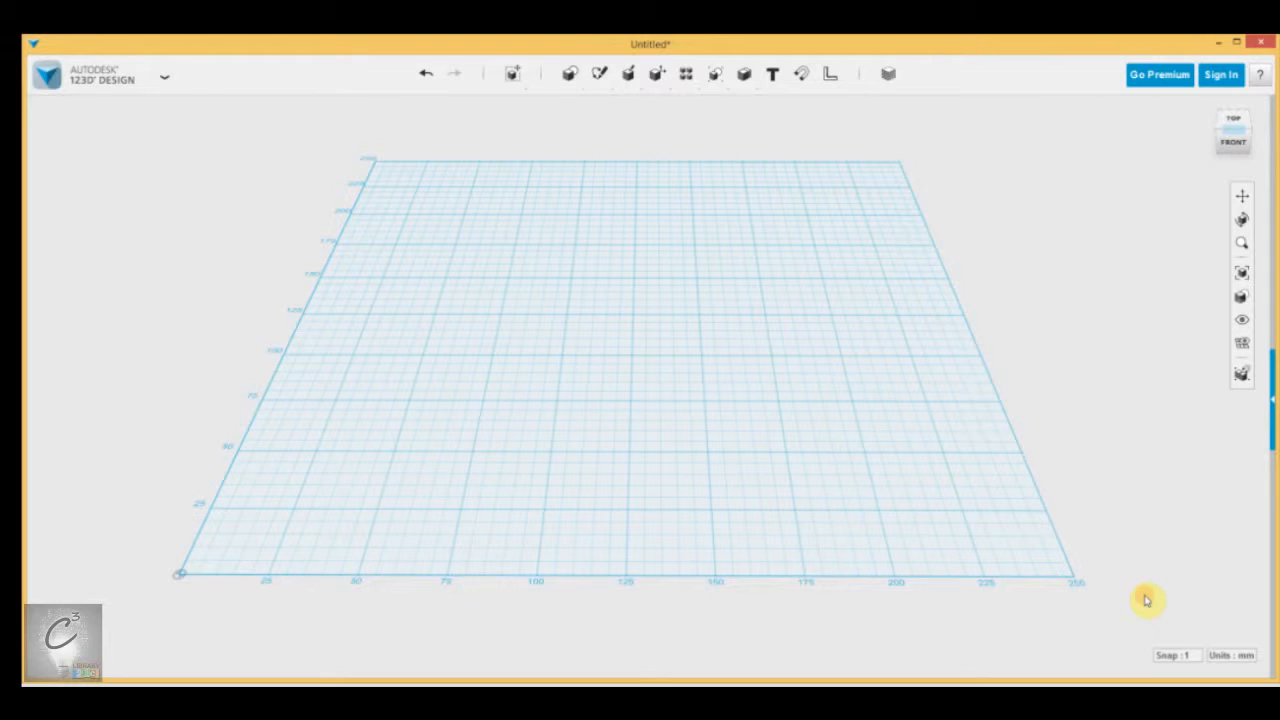
pyautogui.click(1182, 656)
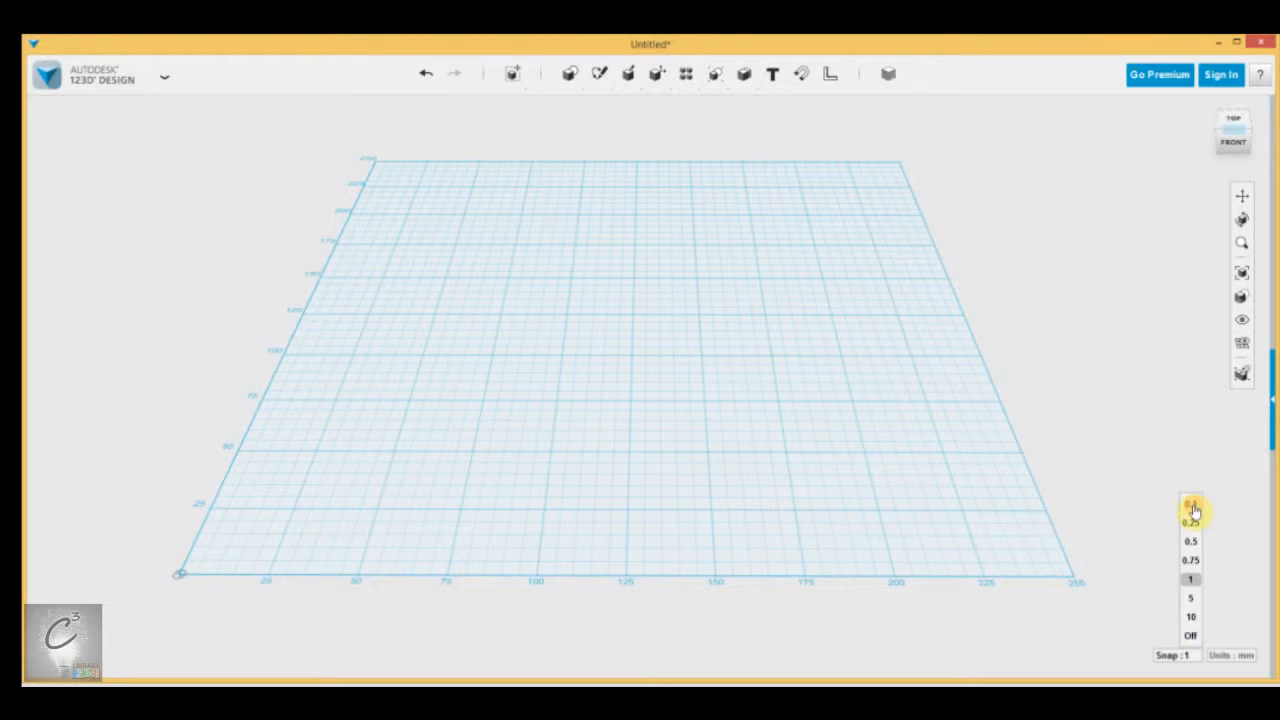
pyautogui.click(673, 164)
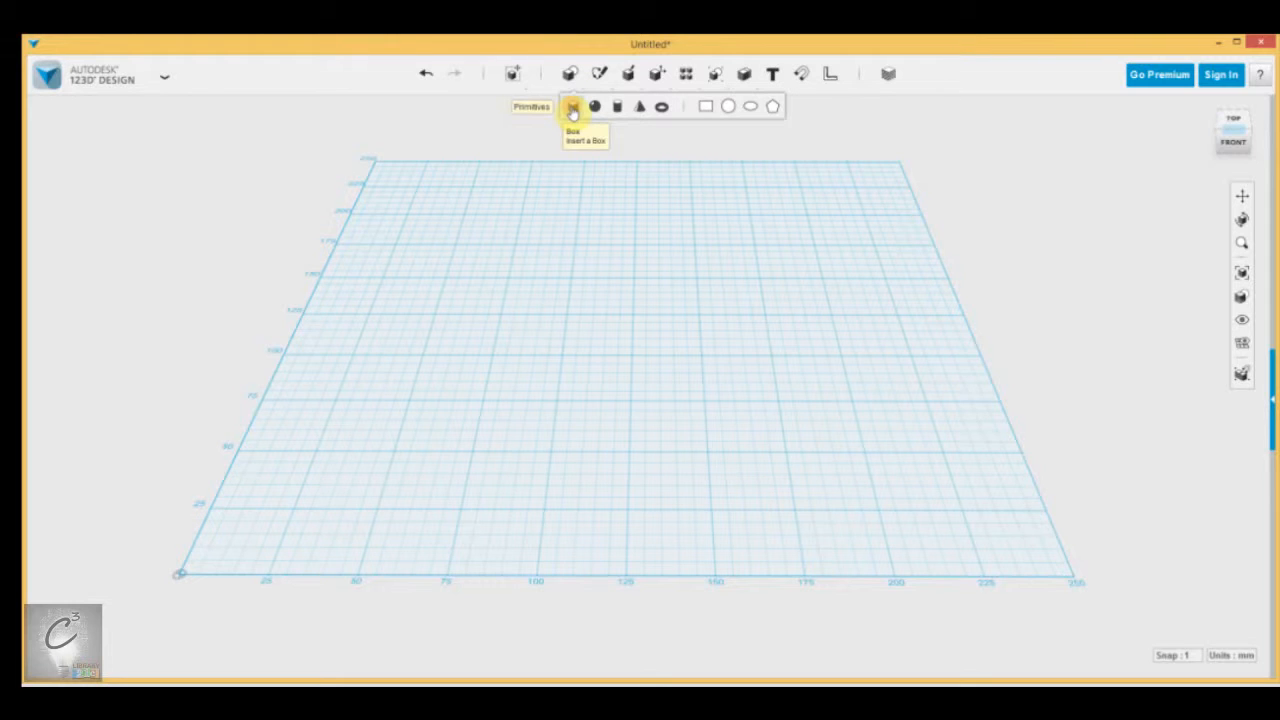
# Insert a primitive box on the grid, towards the front of the work plane.
pyautogui.click(576, 118)
pyautogui.scroll(5, 675, 490)
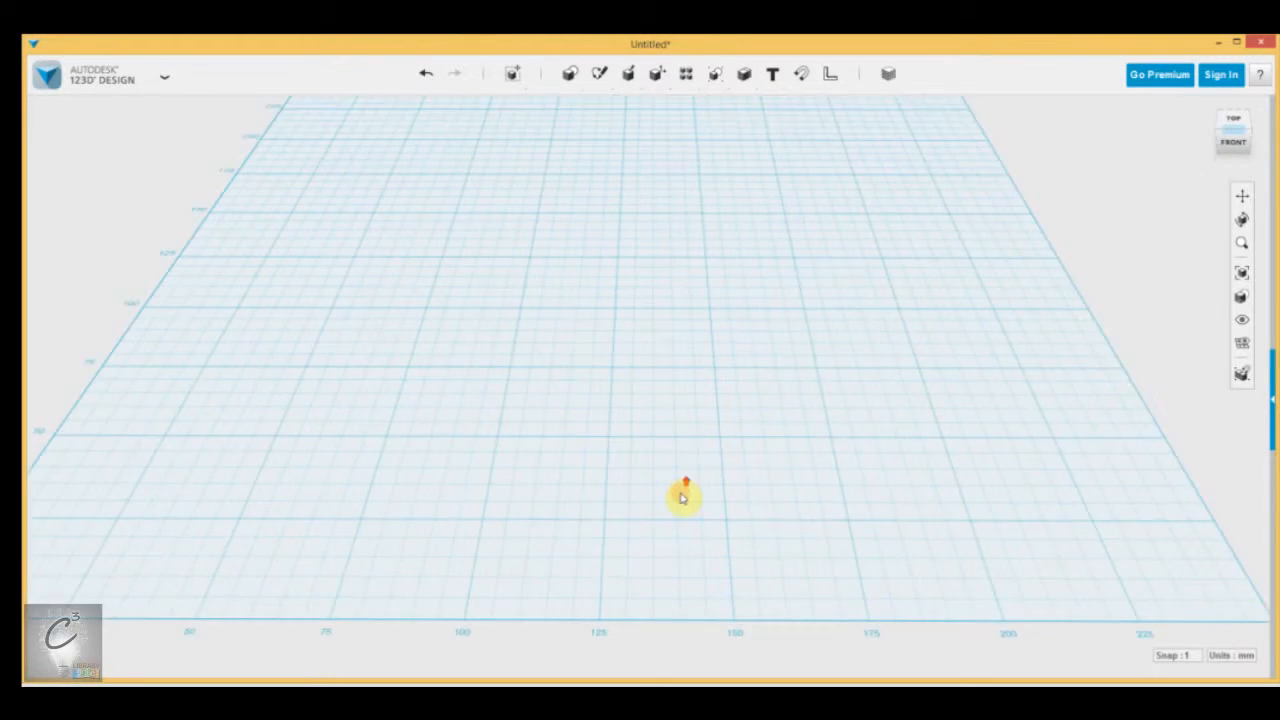
pyautogui.click(1190, 655)
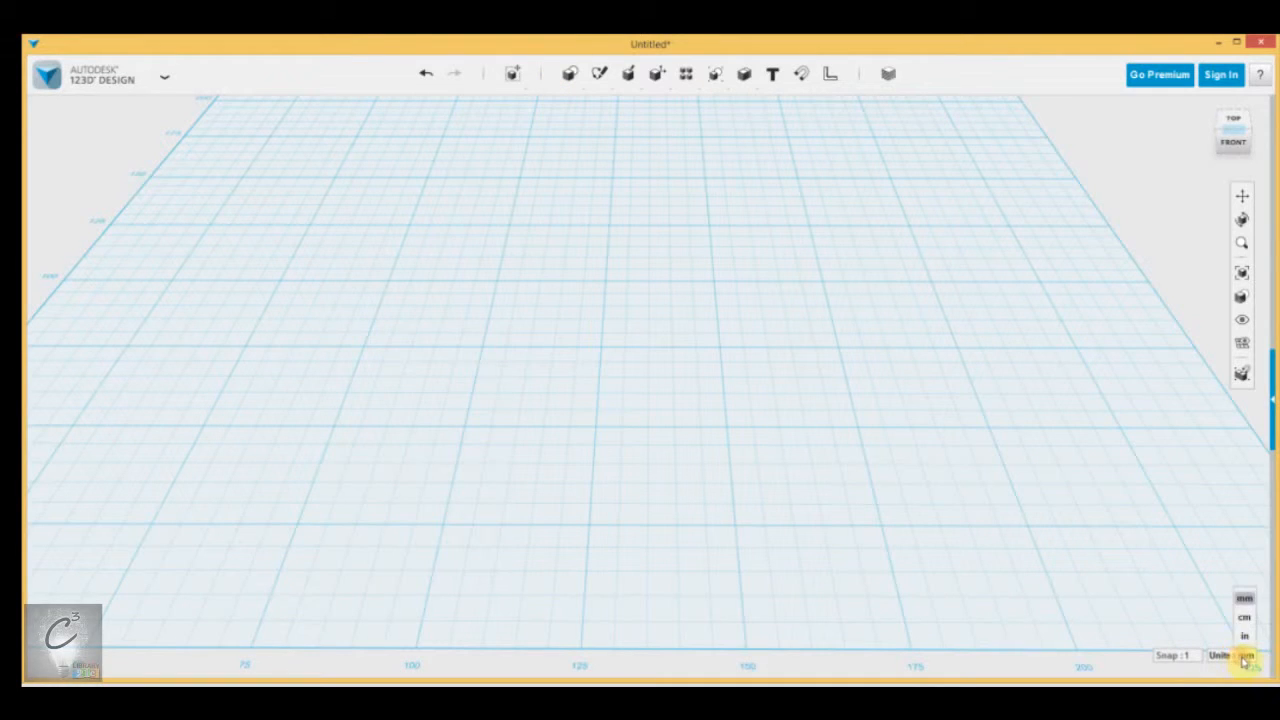
pyautogui.moveTo(569, 74)
pyautogui.click(576, 106)
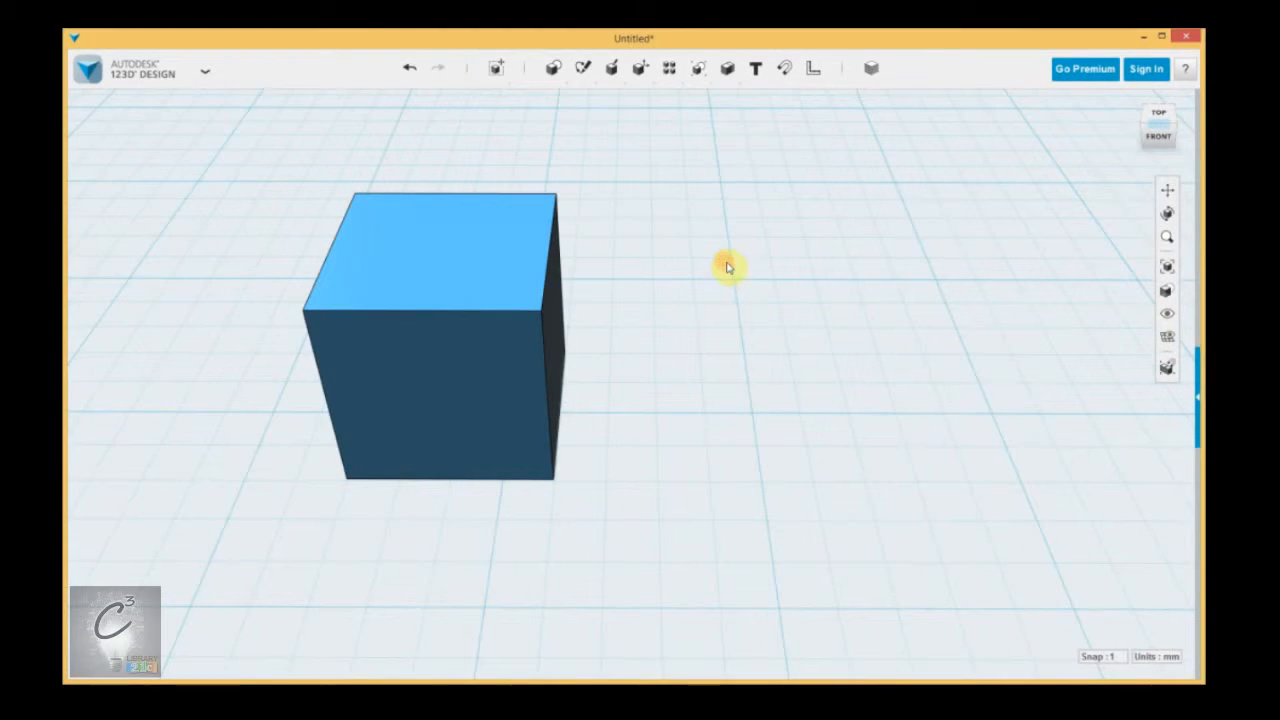
# Move the box to the right along the grid's X direction with the snap increment at 1.
pyautogui.moveTo(651, 351); pyautogui.dragTo(822, 371, button='middle')
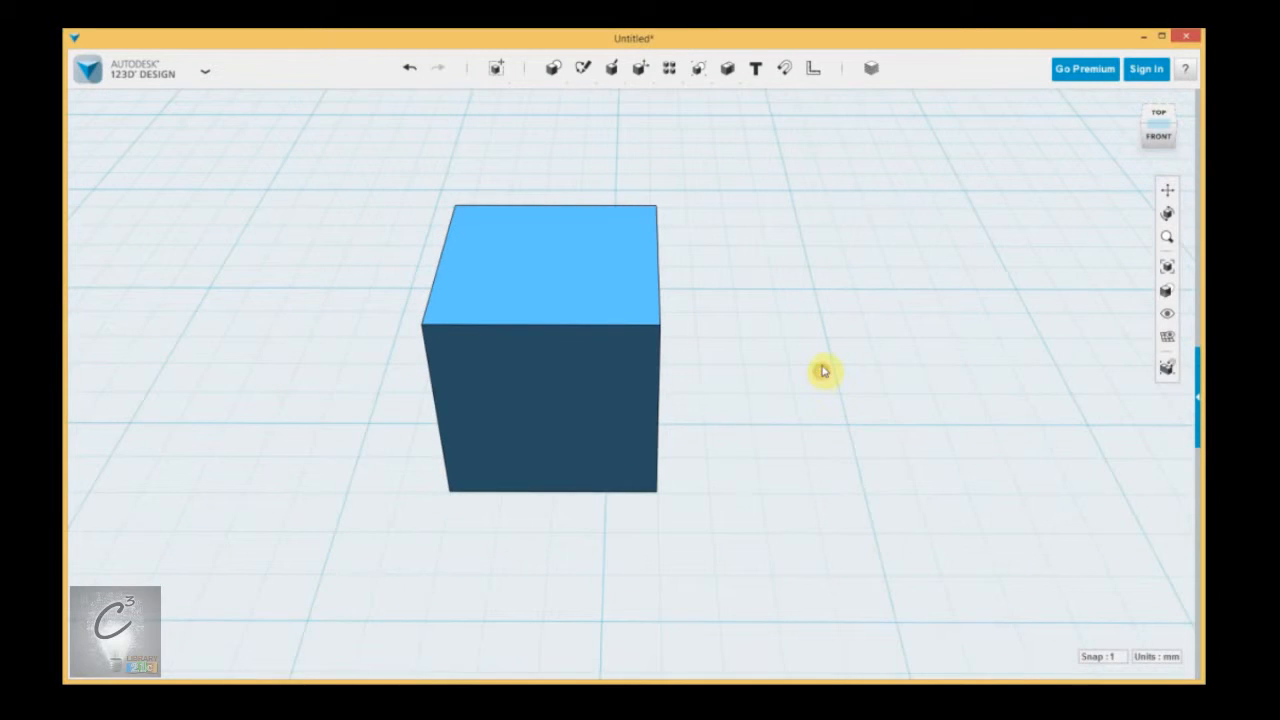
pyautogui.moveTo(826, 369); pyautogui.dragTo(1035, 608, button='right')
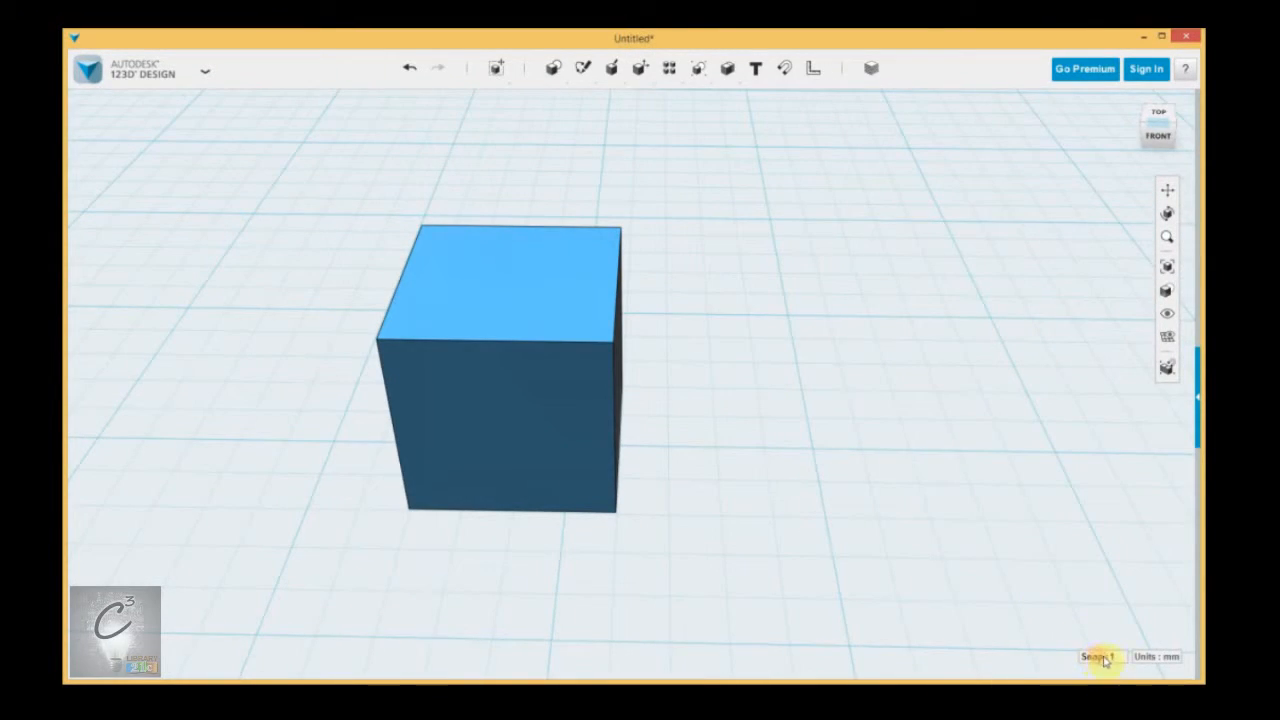
pyautogui.click(521, 394)
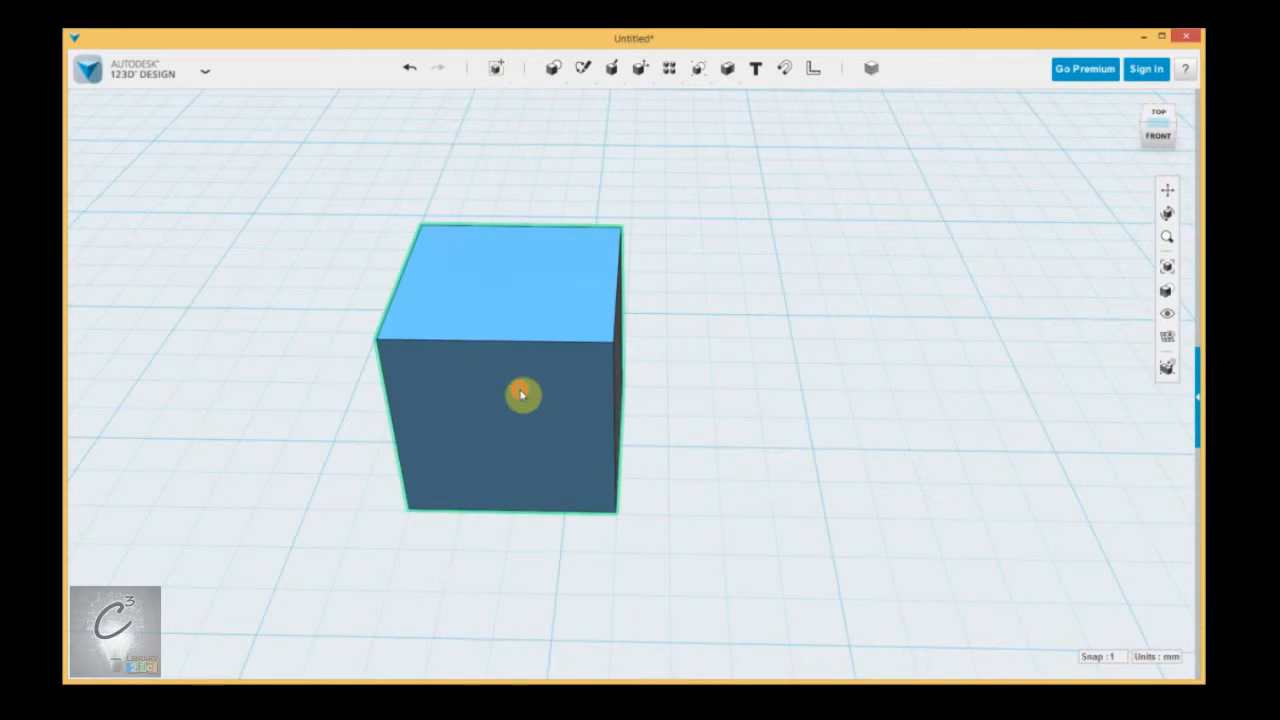
pyautogui.moveTo(494, 63)
pyautogui.click(497, 95)
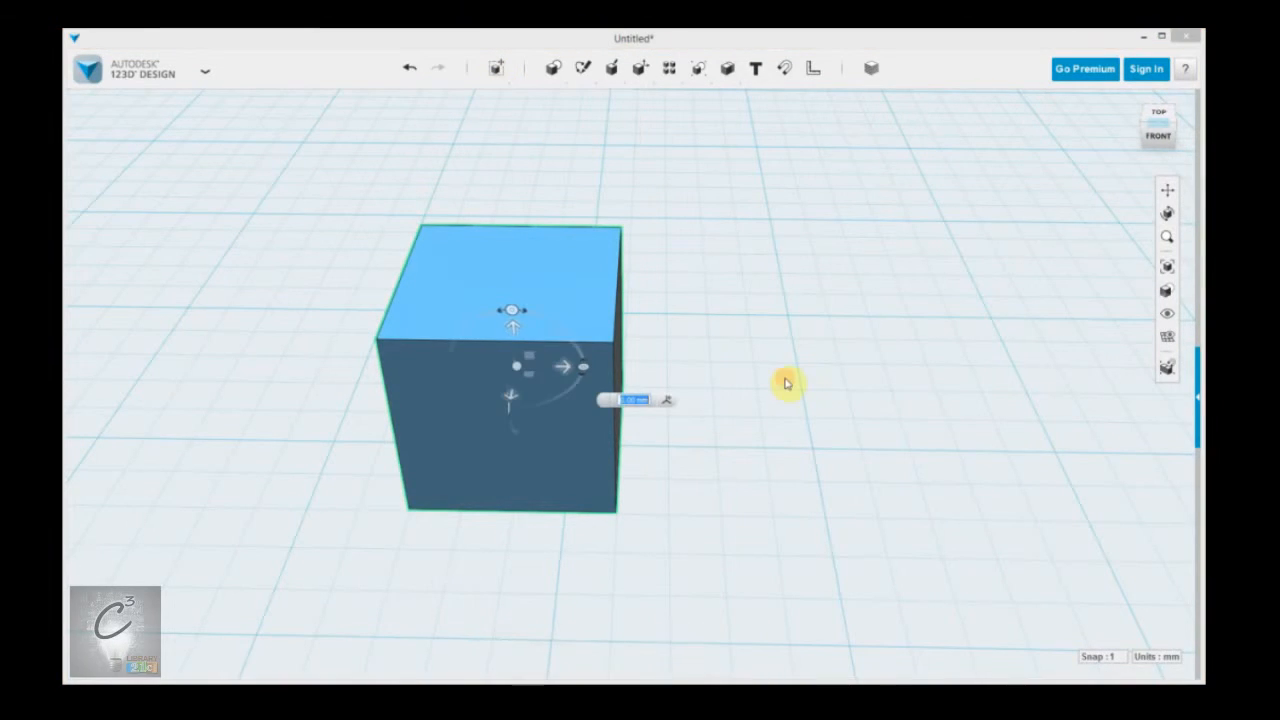
pyautogui.scroll(2, 500, 449)
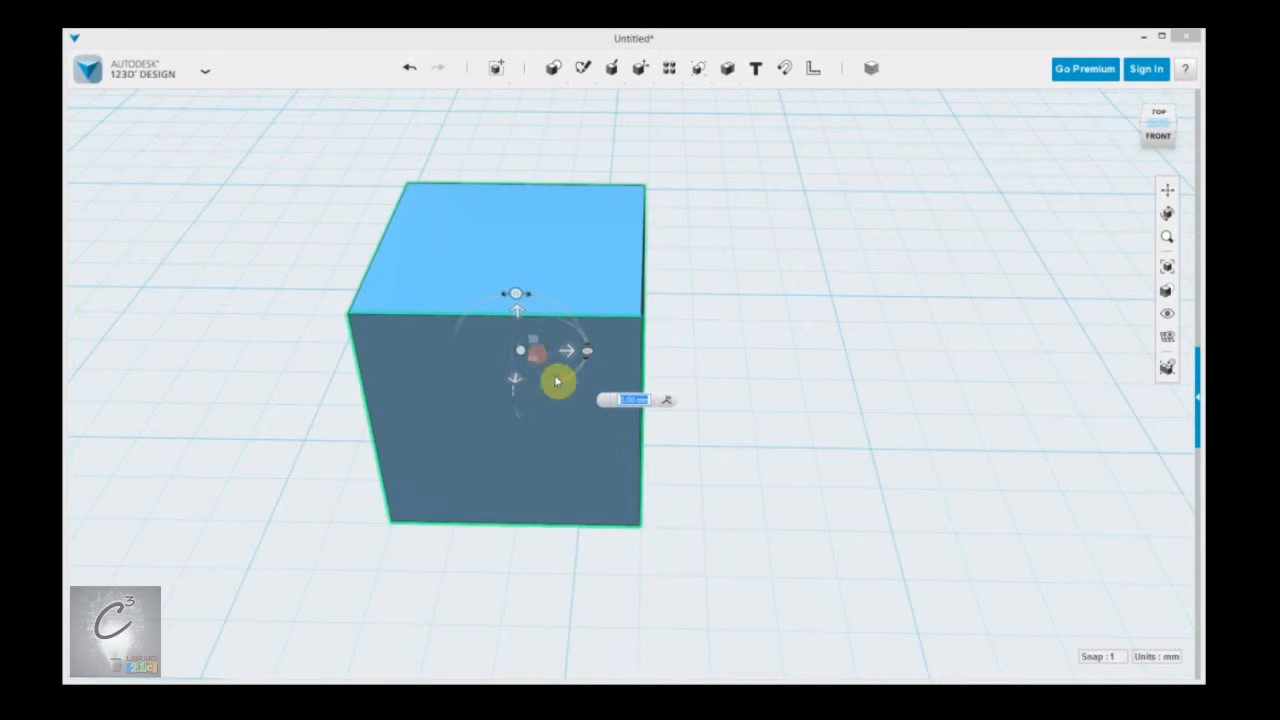
pyautogui.scroll(2, 580, 452)
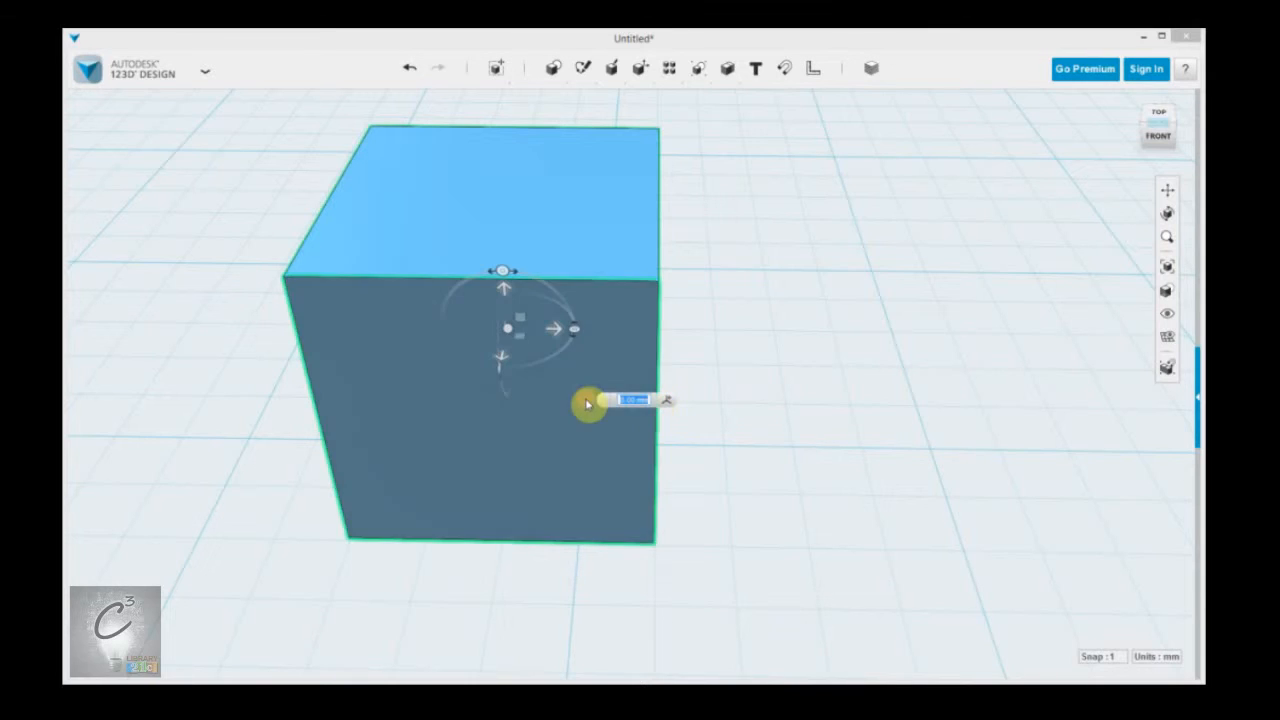
pyautogui.moveTo(557, 331); pyautogui.dragTo(706, 337)
pyautogui.click(1010, 408)
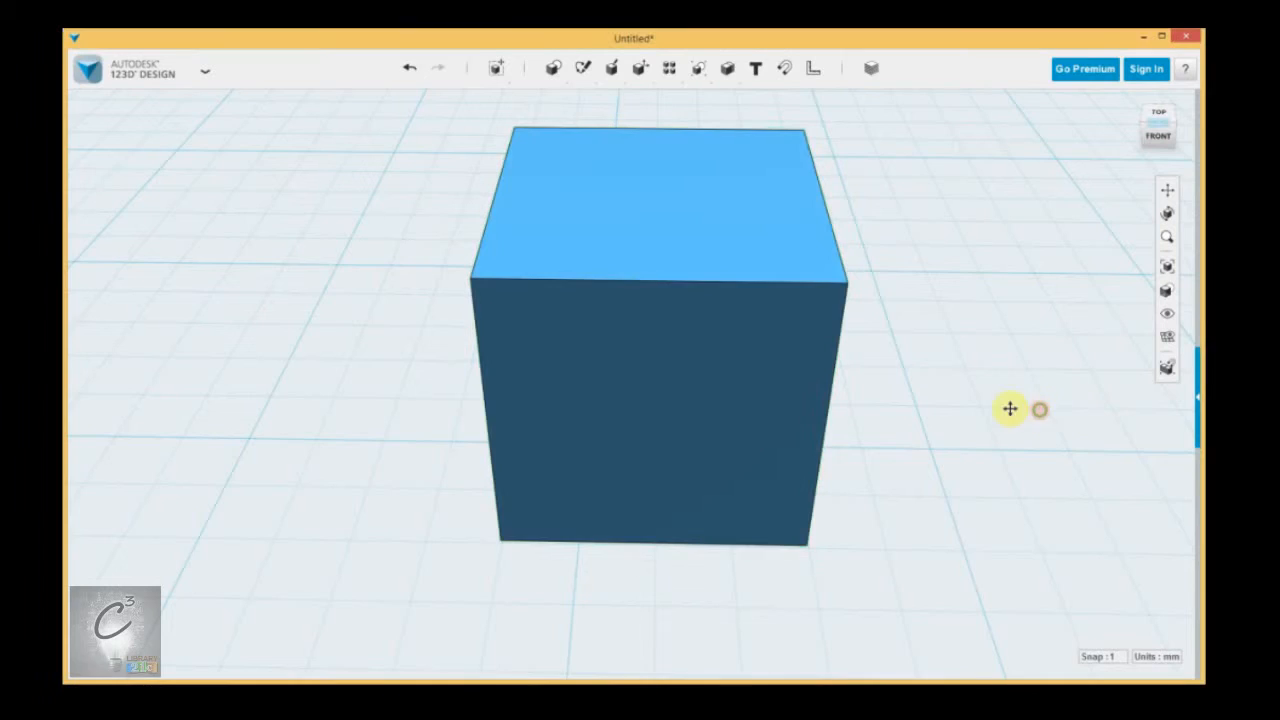
# Set the snap increment to 5 and move the box 15 mm to the right along the X direction.
pyautogui.click(1098, 656)
pyautogui.click(1118, 599)
pyautogui.click(566, 189)
pyautogui.moveTo(500, 72)
pyautogui.click(497, 100)
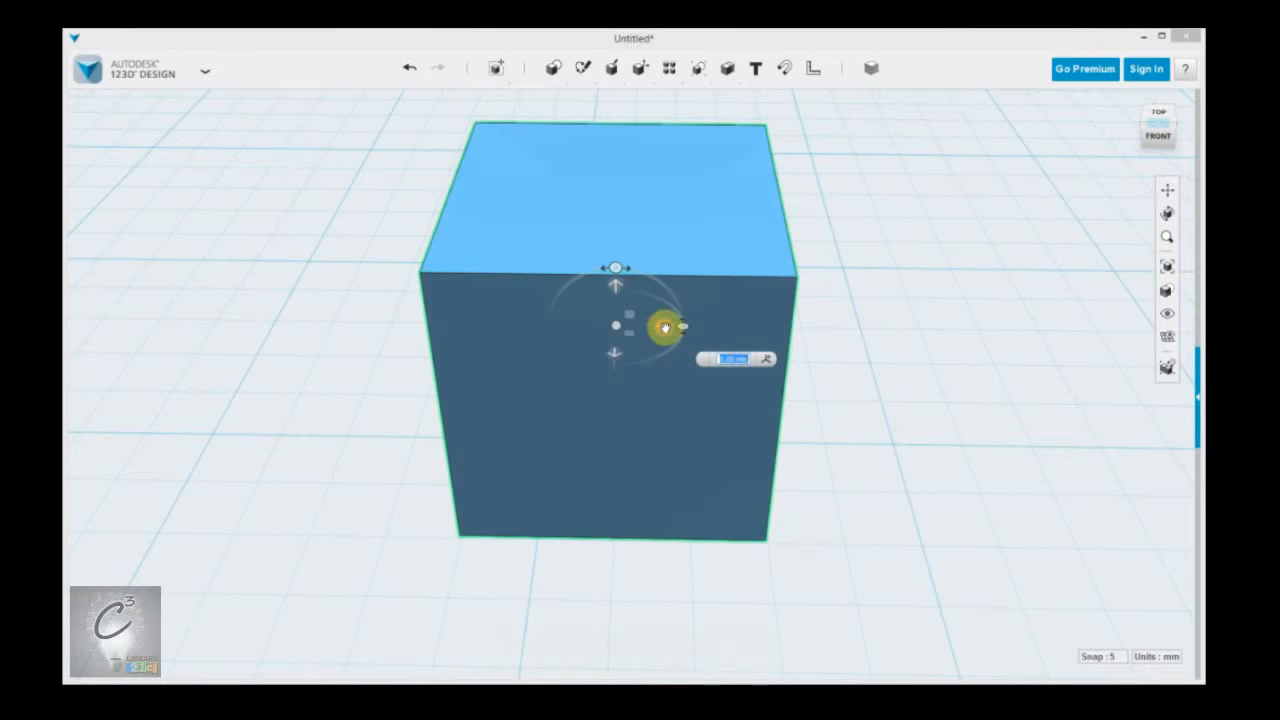
pyautogui.moveTo(665, 328); pyautogui.dragTo(880, 334)
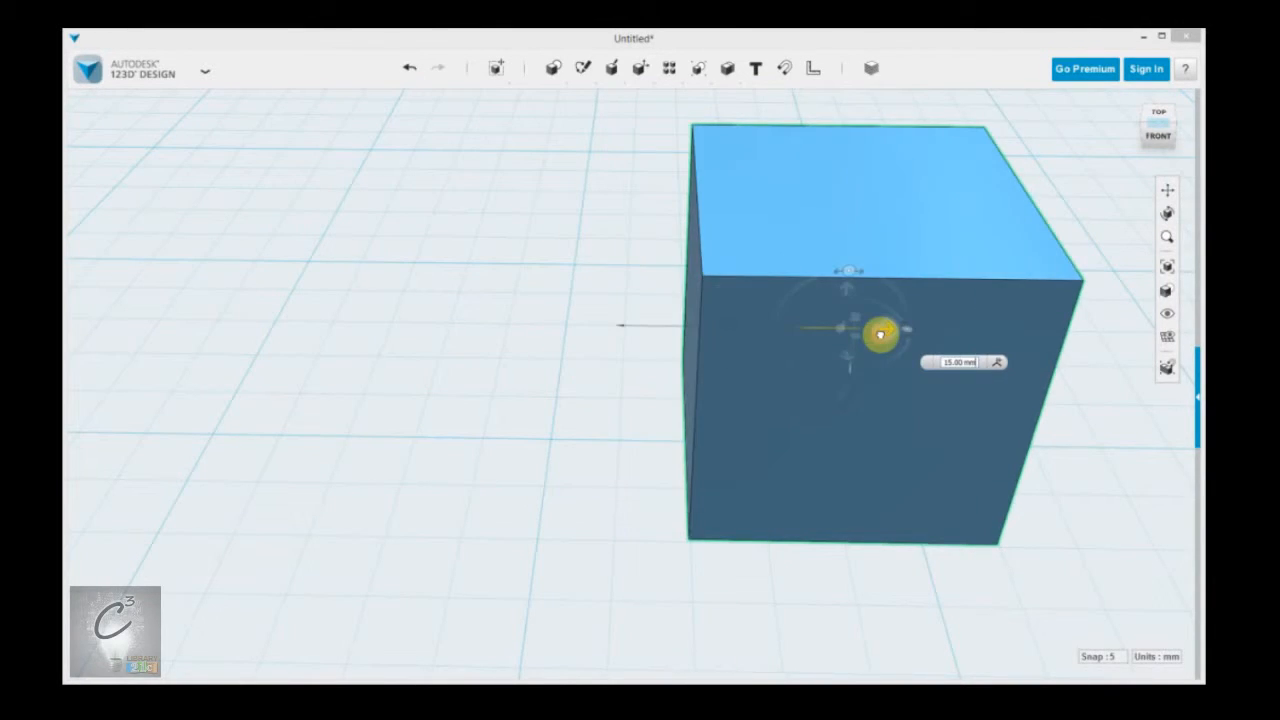
pyautogui.click(1000, 589)
pyautogui.click(1107, 658)
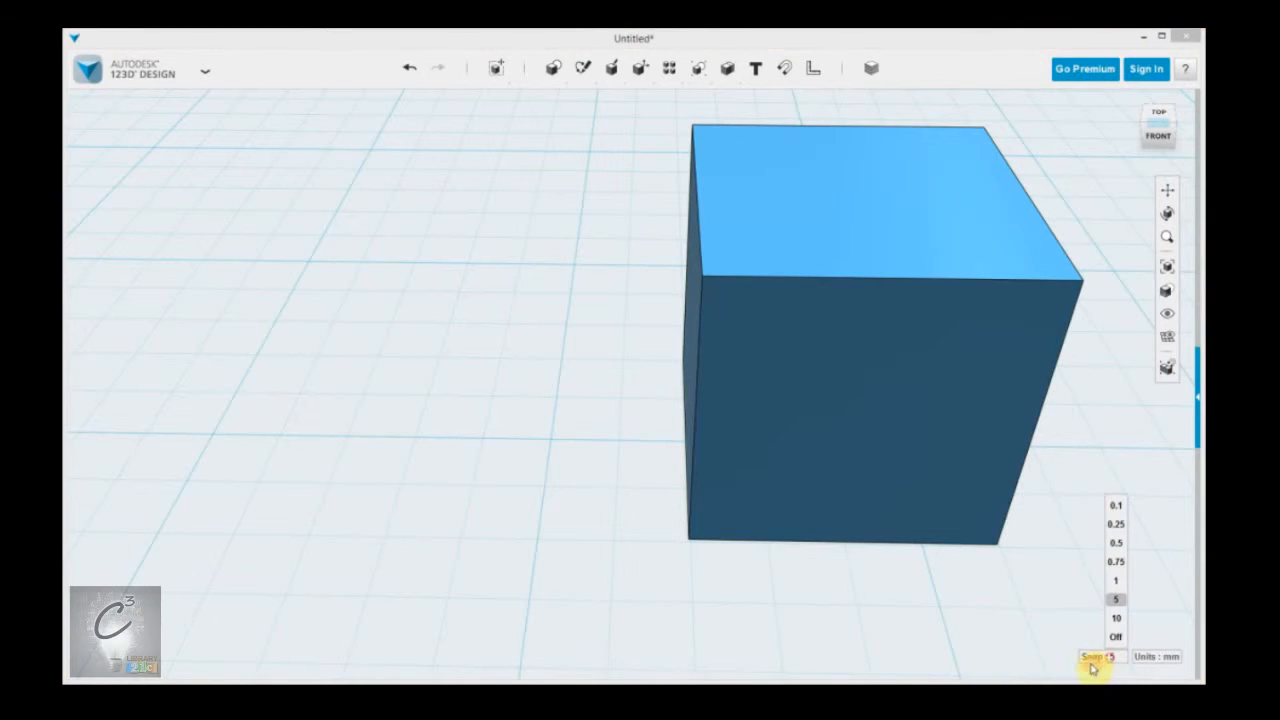
pyautogui.click(1117, 523)
pyautogui.click(1037, 555)
pyautogui.moveTo(1061, 519); pyautogui.dragTo(826, 543, button='middle')
pyautogui.moveTo(983, 531)
pyautogui.mouseDown(button='middle')
pyautogui.moveTo(854, 491)
pyautogui.moveTo(545, 536)
pyautogui.mouseUp(button='middle')
pyautogui.moveTo(933, 479); pyautogui.dragTo(617, 491, button='middle')
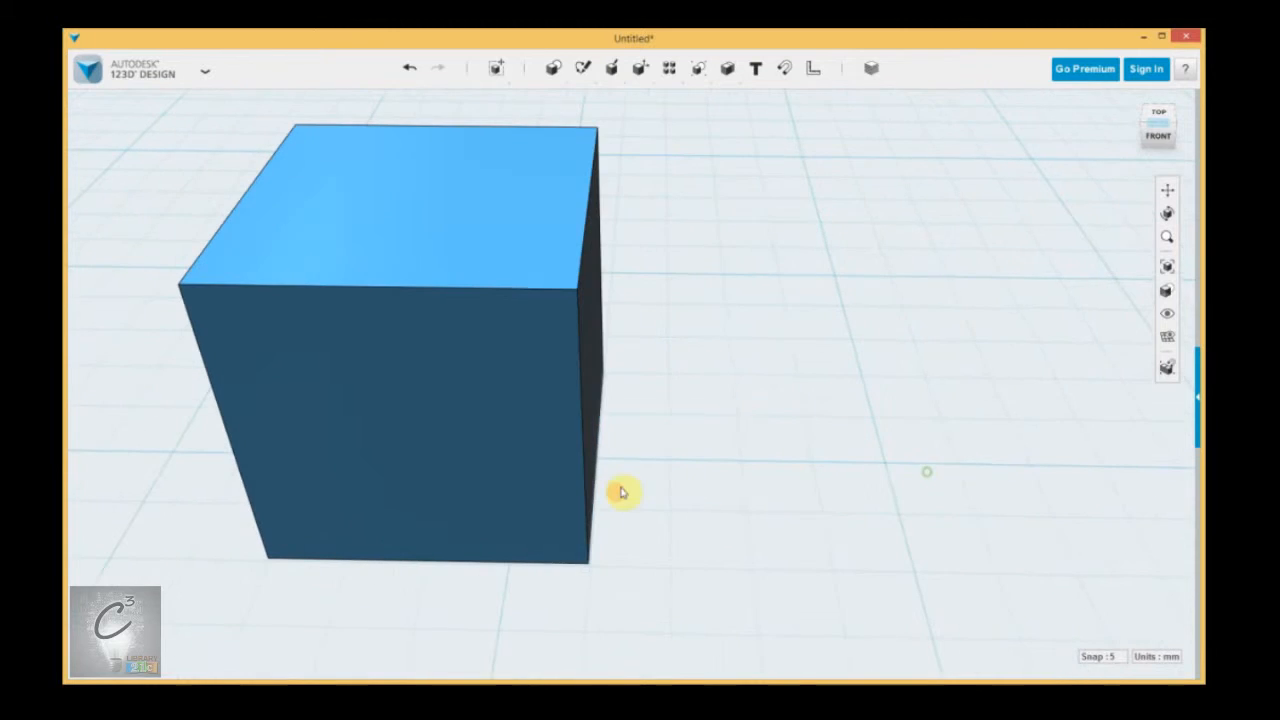
# Switch the grid units to inches and back to millimetres.
pyautogui.click(1166, 657)
pyautogui.scroll(-10, 903, 537)
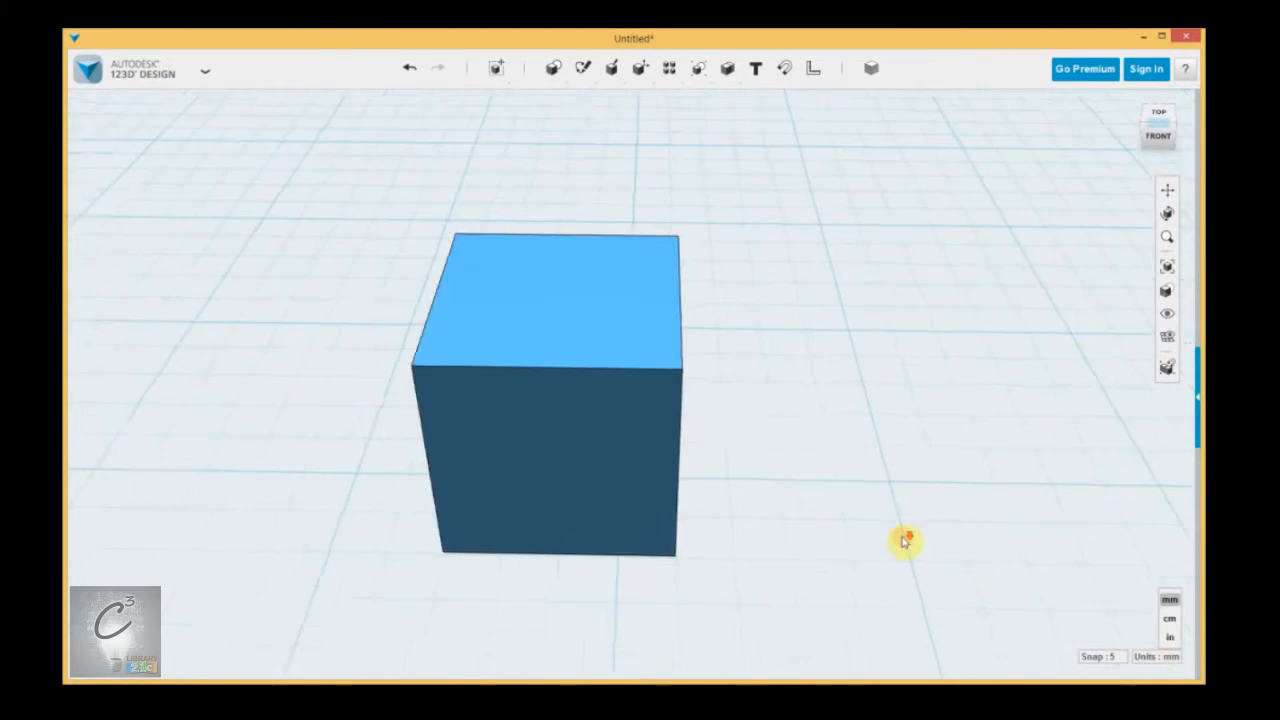
pyautogui.moveTo(923, 526); pyautogui.dragTo(779, 513, button='middle')
pyautogui.moveTo(1176, 658)
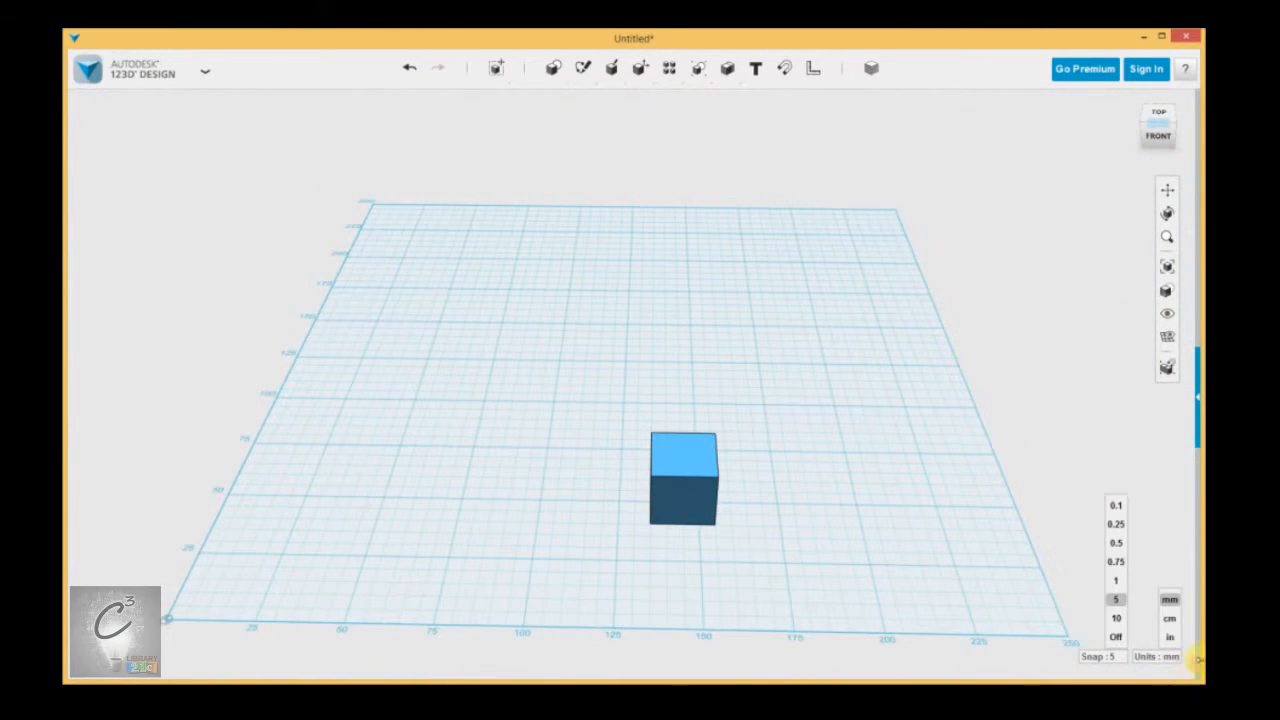
pyautogui.click(1170, 638)
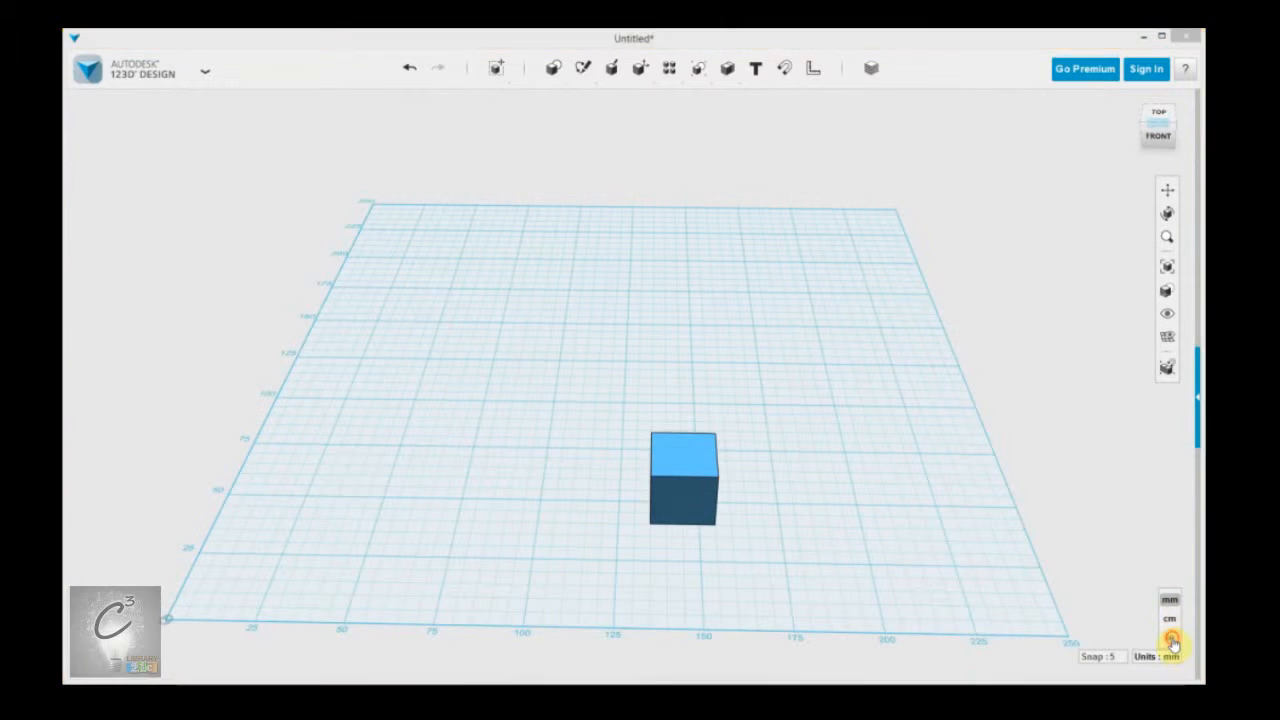
pyautogui.click(697, 479)
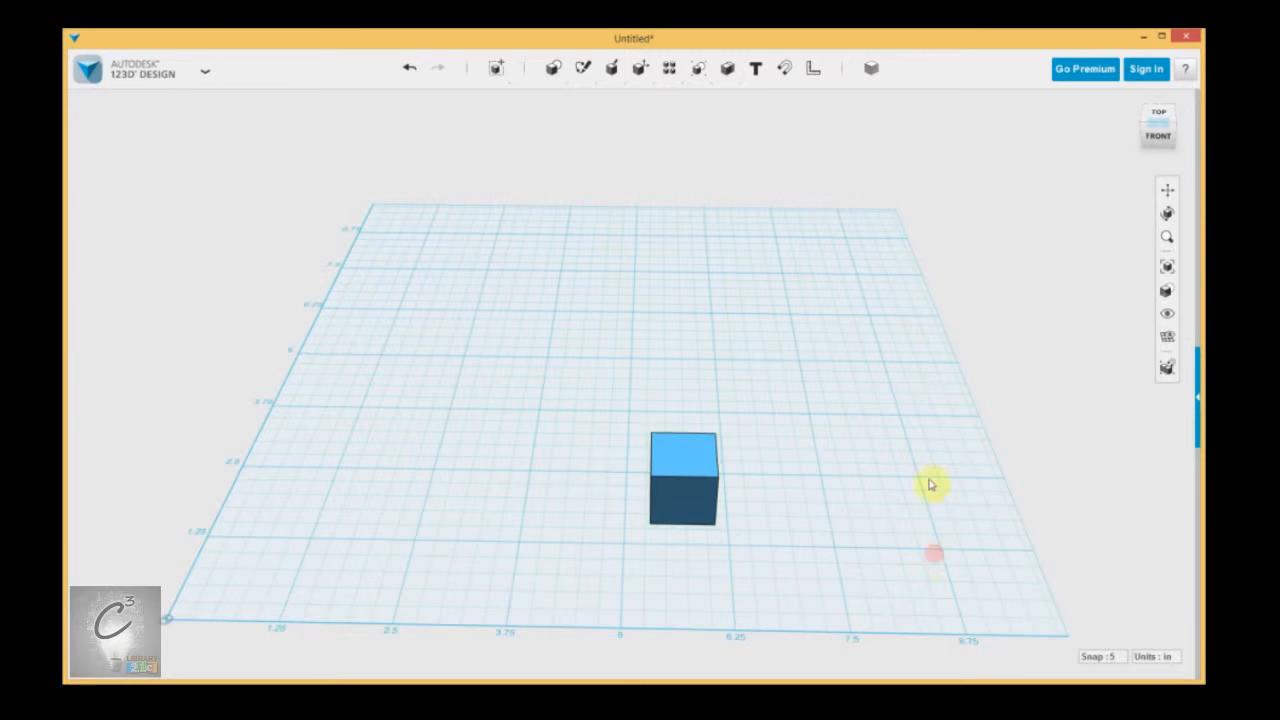
pyautogui.click(1163, 657)
pyautogui.click(1169, 604)
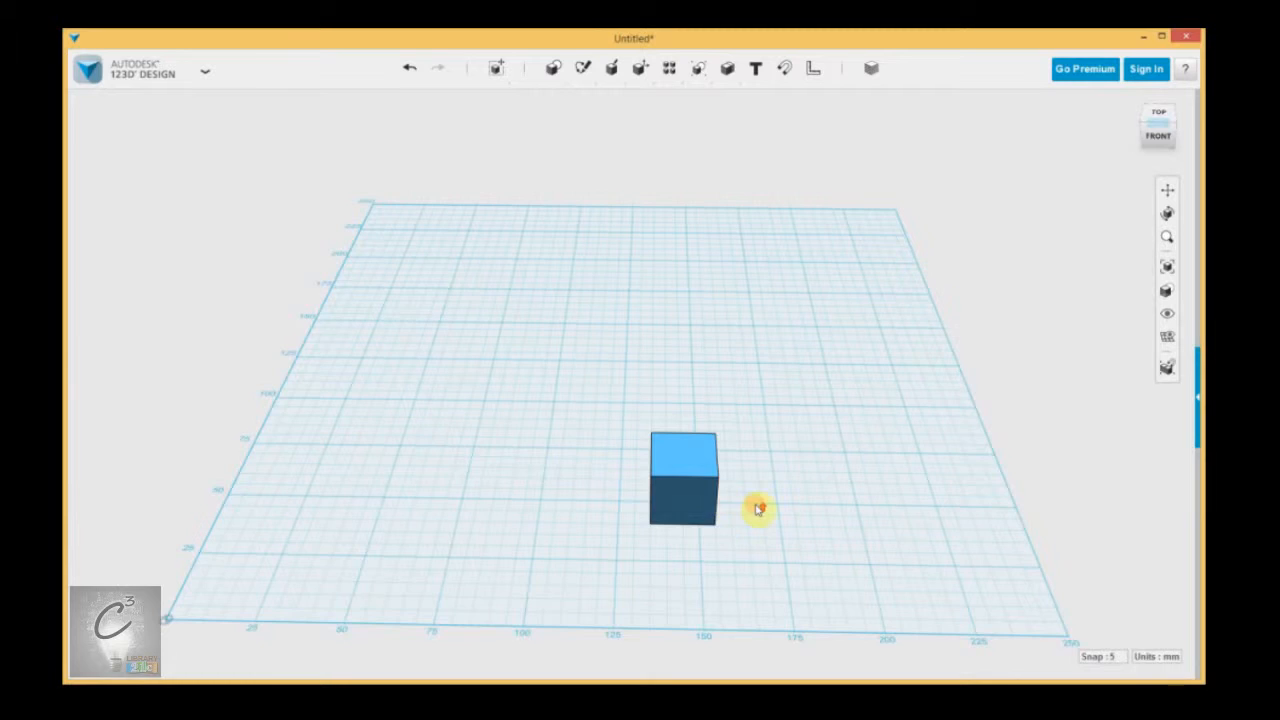
# Examine the box and the grid from different angles and distances by zooming, panning and orbiting around them.
pyautogui.scroll(3, 757, 509)
pyautogui.moveTo(433, 511); pyautogui.dragTo(461, 468, button='middle')
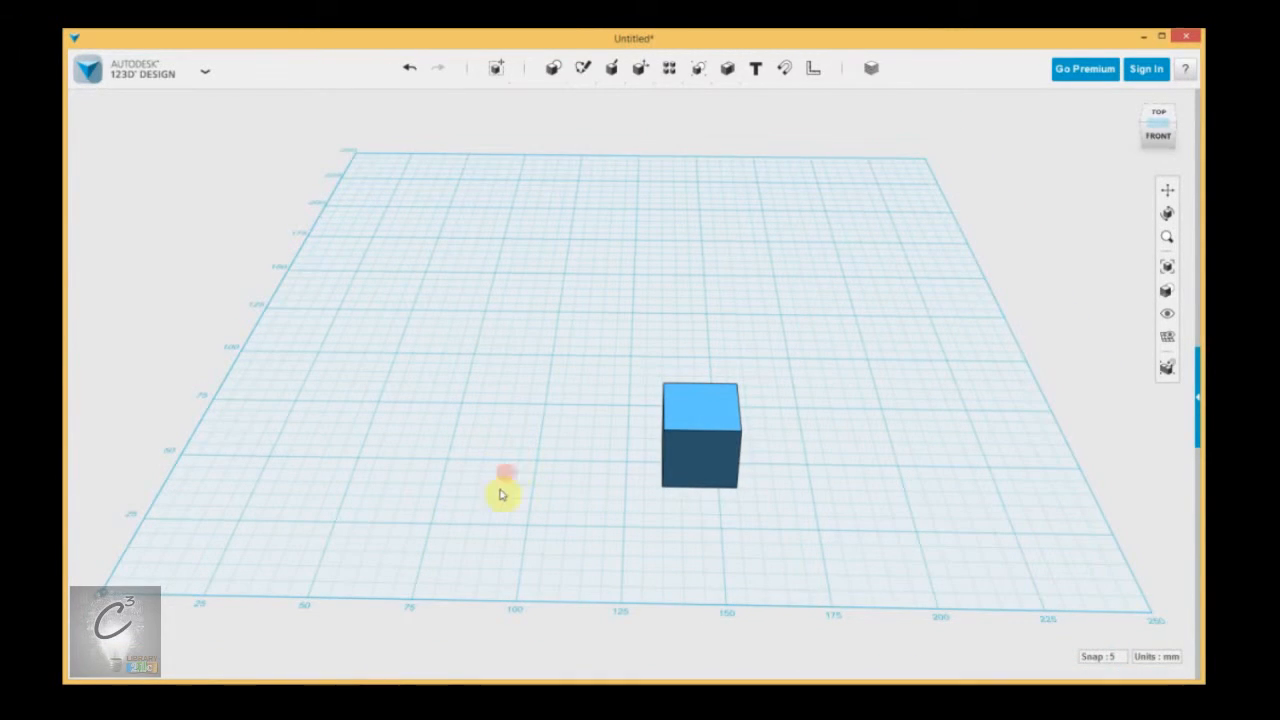
pyautogui.click(1158, 660)
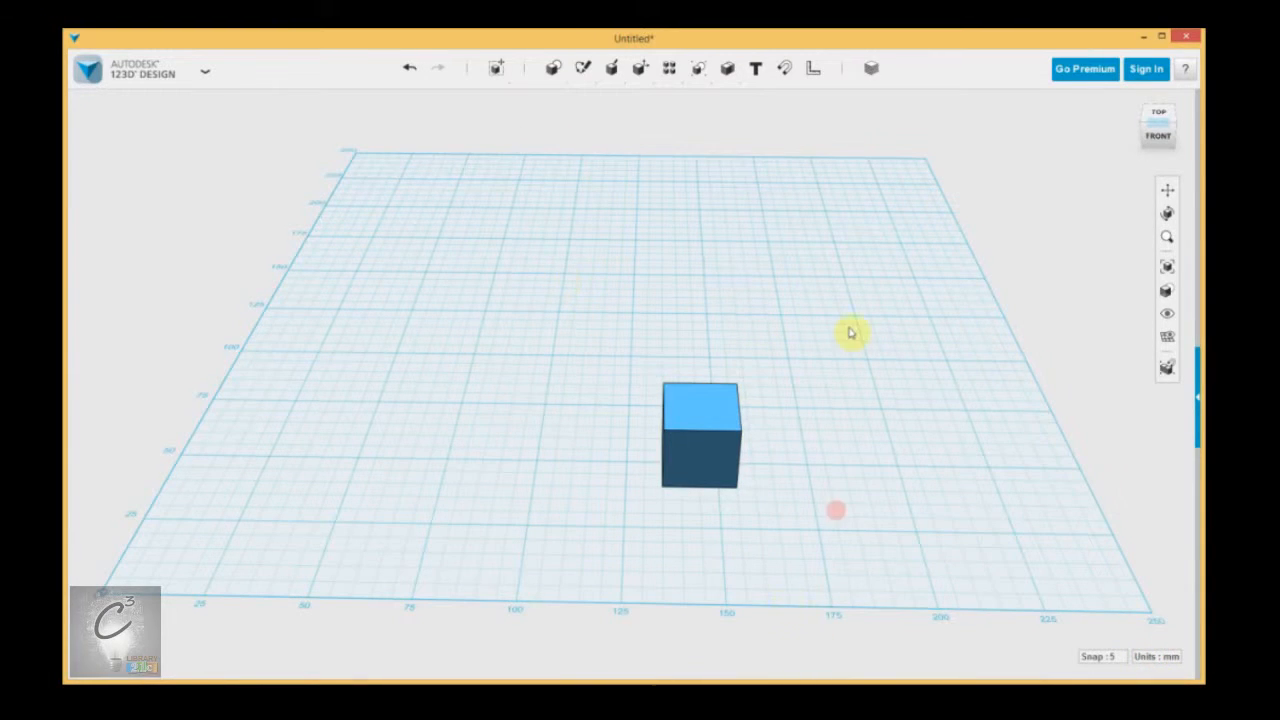
pyautogui.moveTo(840, 383); pyautogui.dragTo(791, 424, button='right')
pyautogui.moveTo(792, 424); pyautogui.dragTo(834, 423, button='middle')
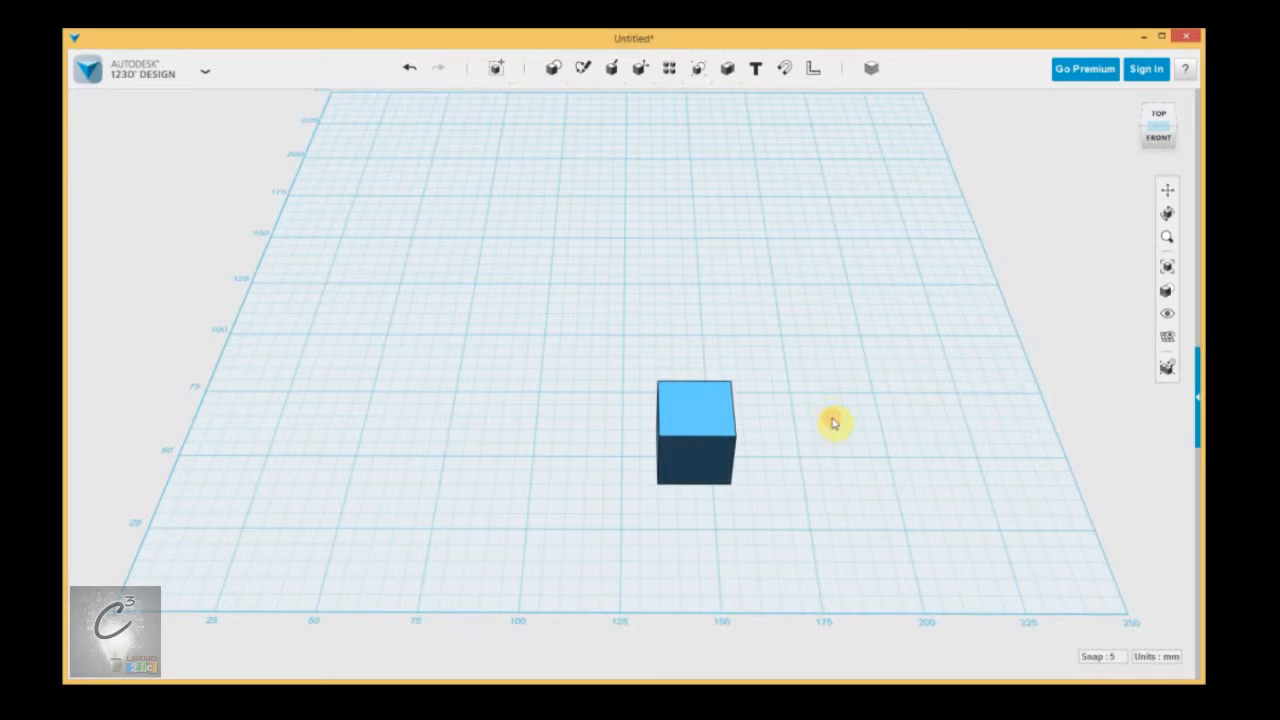
pyautogui.moveTo(822, 463); pyautogui.dragTo(780, 366, button='right')
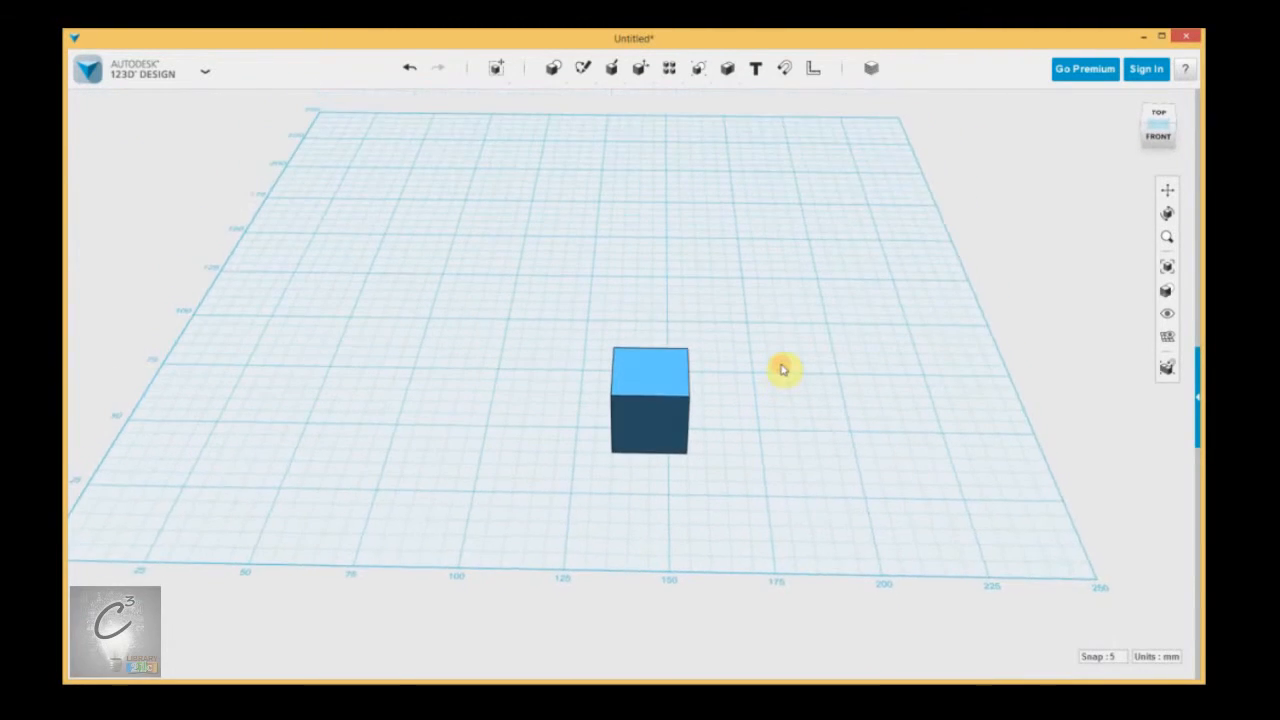
pyautogui.click(651, 413)
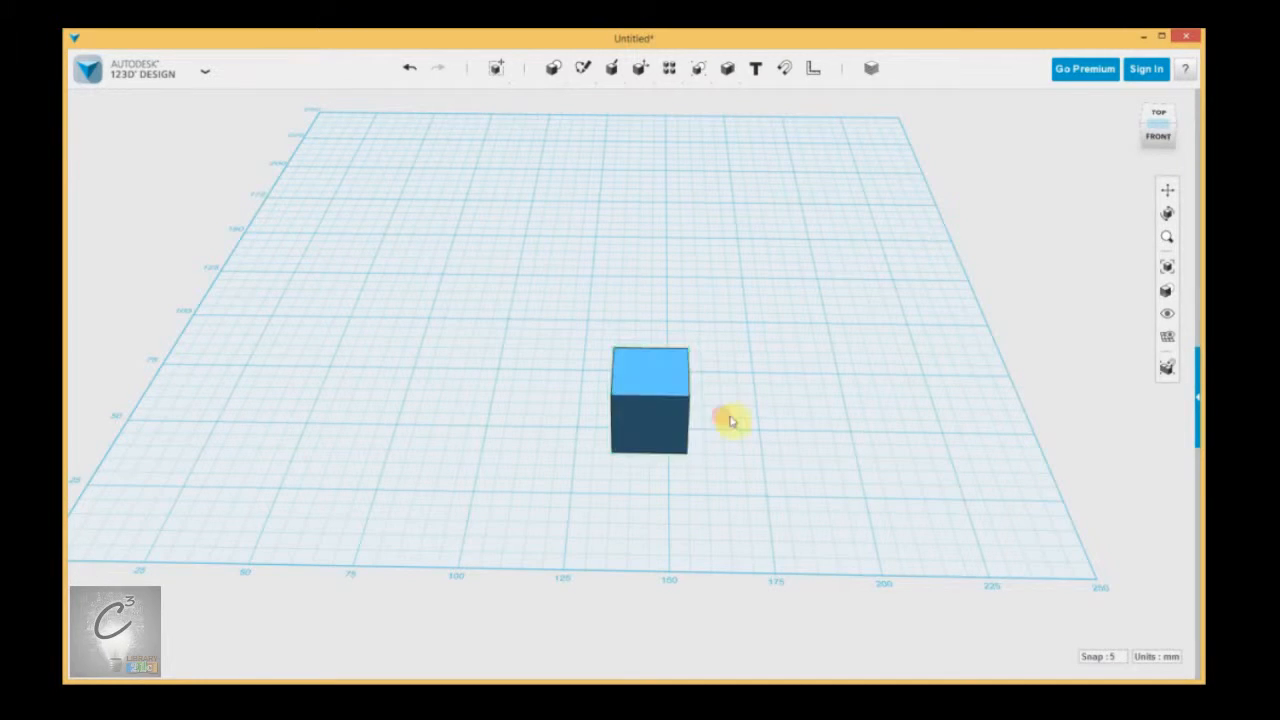
pyautogui.scroll(4, 727, 419)
pyautogui.scroll(-3, 714, 453)
pyautogui.moveTo(583, 499); pyautogui.dragTo(880, 502, button='middle')
pyautogui.moveTo(841, 507); pyautogui.dragTo(878, 497, button='right')
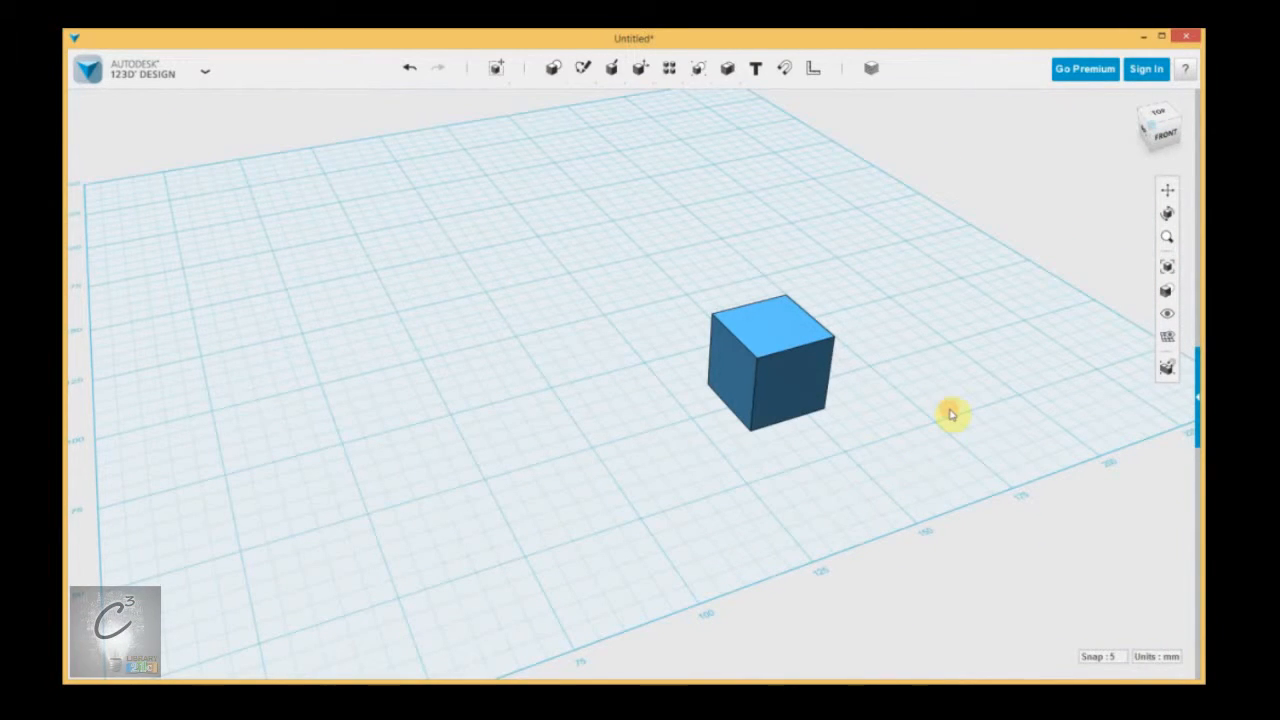
pyautogui.moveTo(948, 409); pyautogui.dragTo(805, 436, button='right')
pyautogui.moveTo(805, 436); pyautogui.dragTo(825, 433, button='middle')
pyautogui.moveTo(825, 433); pyautogui.dragTo(835, 426, button='right')
pyautogui.moveTo(829, 397); pyautogui.dragTo(817, 457, button='middle')
pyautogui.moveTo(816, 456); pyautogui.dragTo(808, 451, button='right')
pyautogui.moveTo(810, 457); pyautogui.dragTo(774, 438, button='middle')
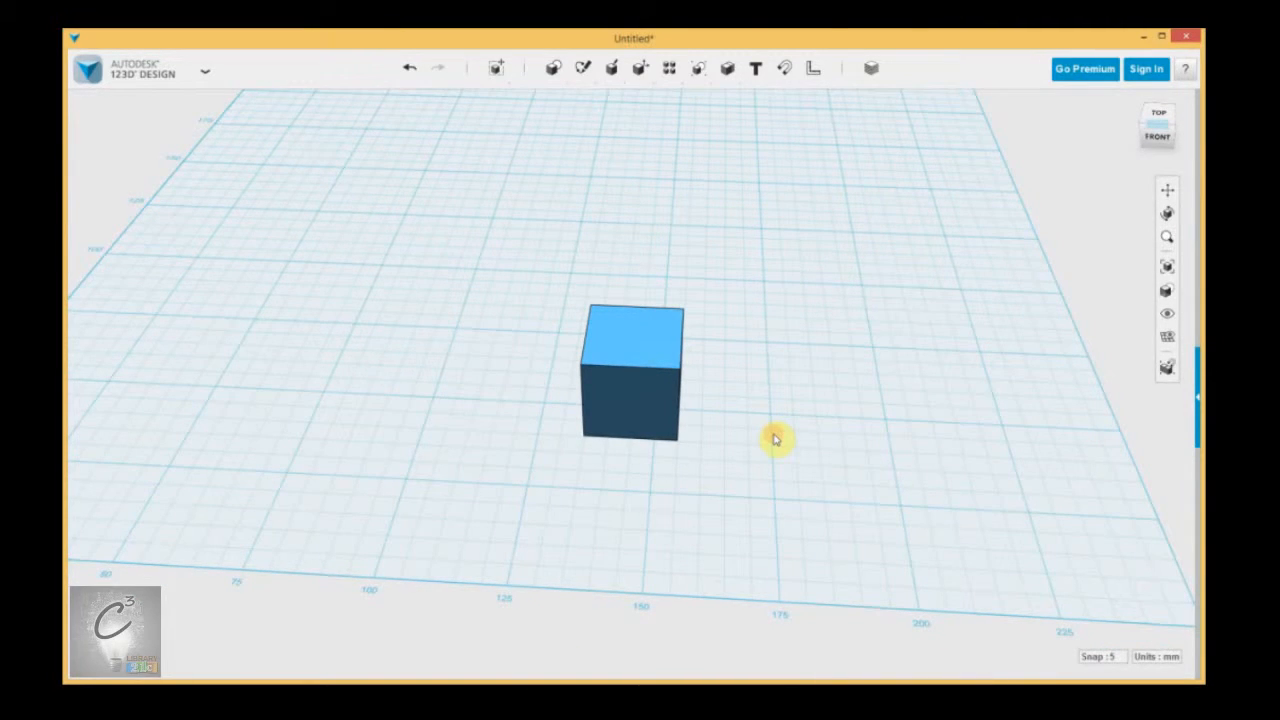
# Undo the last move of the box along the X direction.
pyautogui.click(1170, 657)
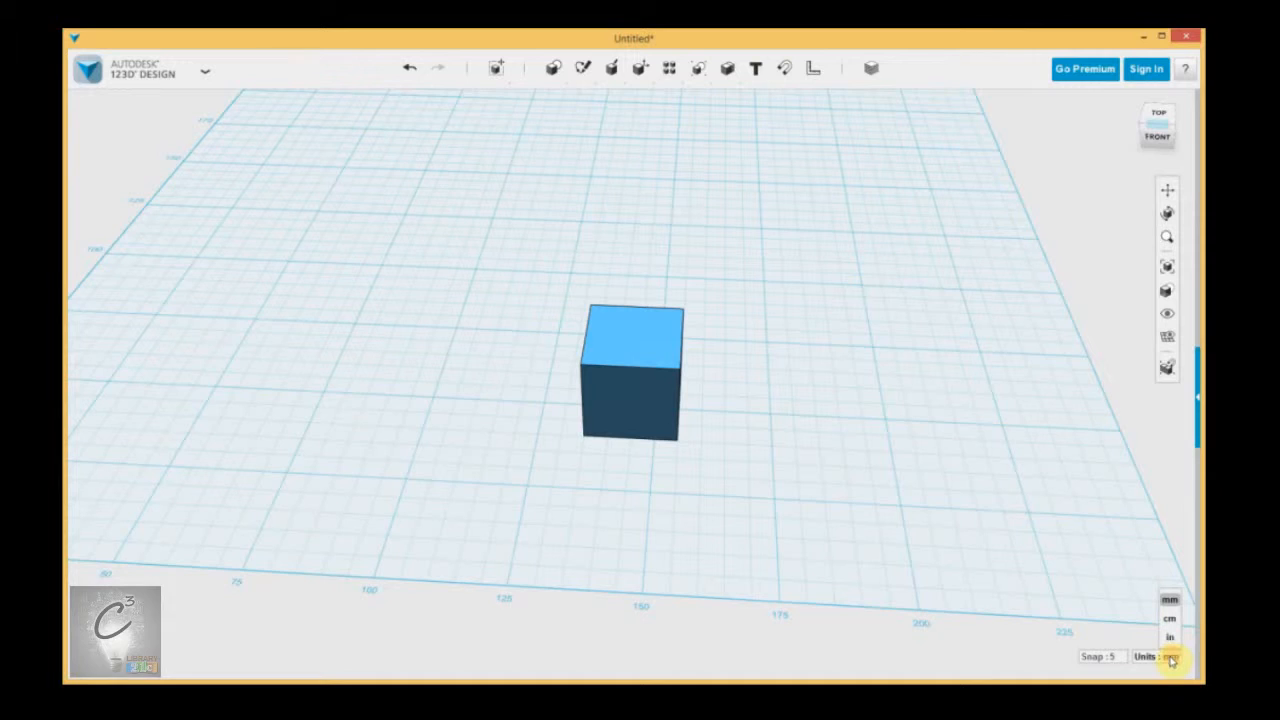
pyautogui.click(996, 460)
pyautogui.click(883, 423)
pyautogui.click(811, 375)
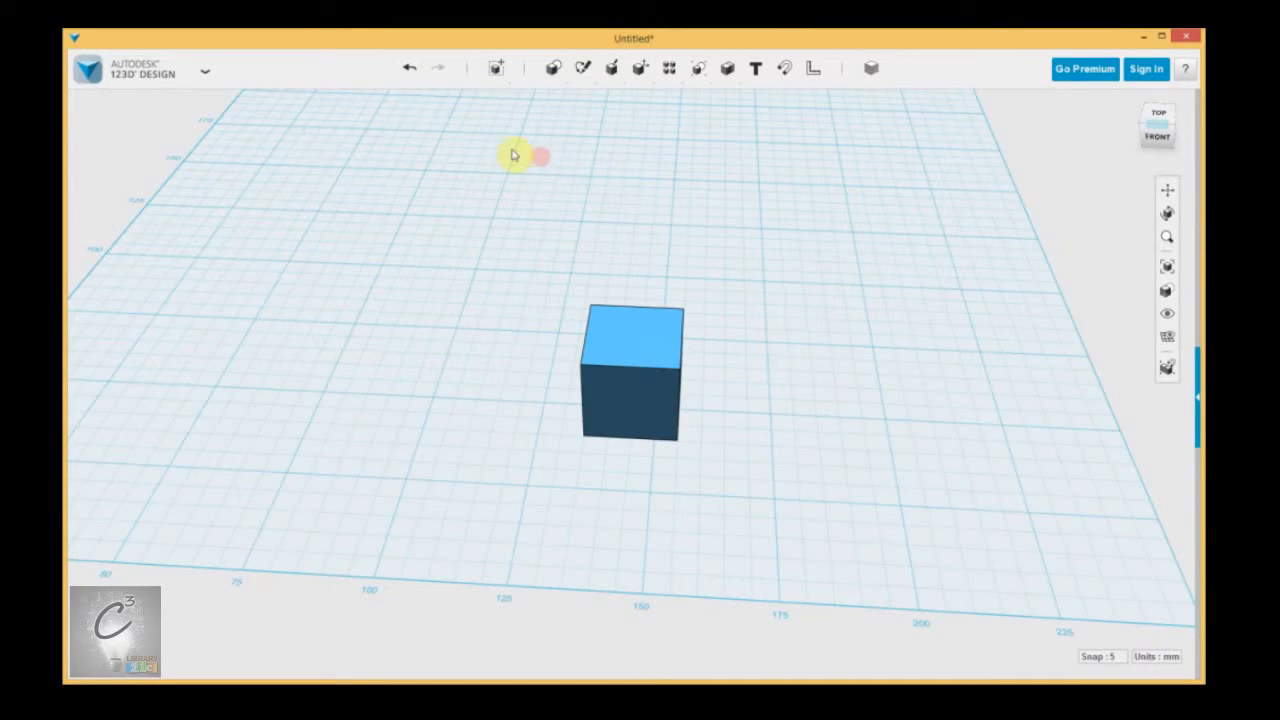
pyautogui.click(408, 70)
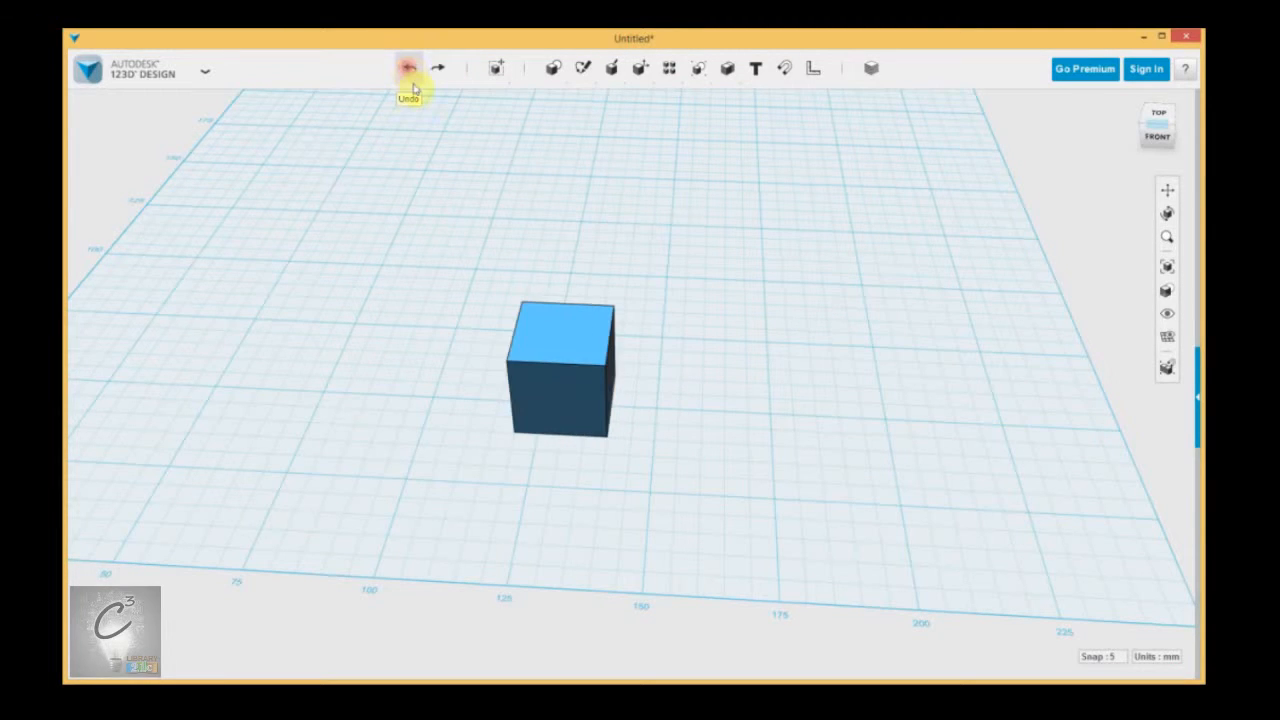
# Undo the box's earlier move as well and redo both moves to return it to its last position.
pyautogui.click(407, 68)
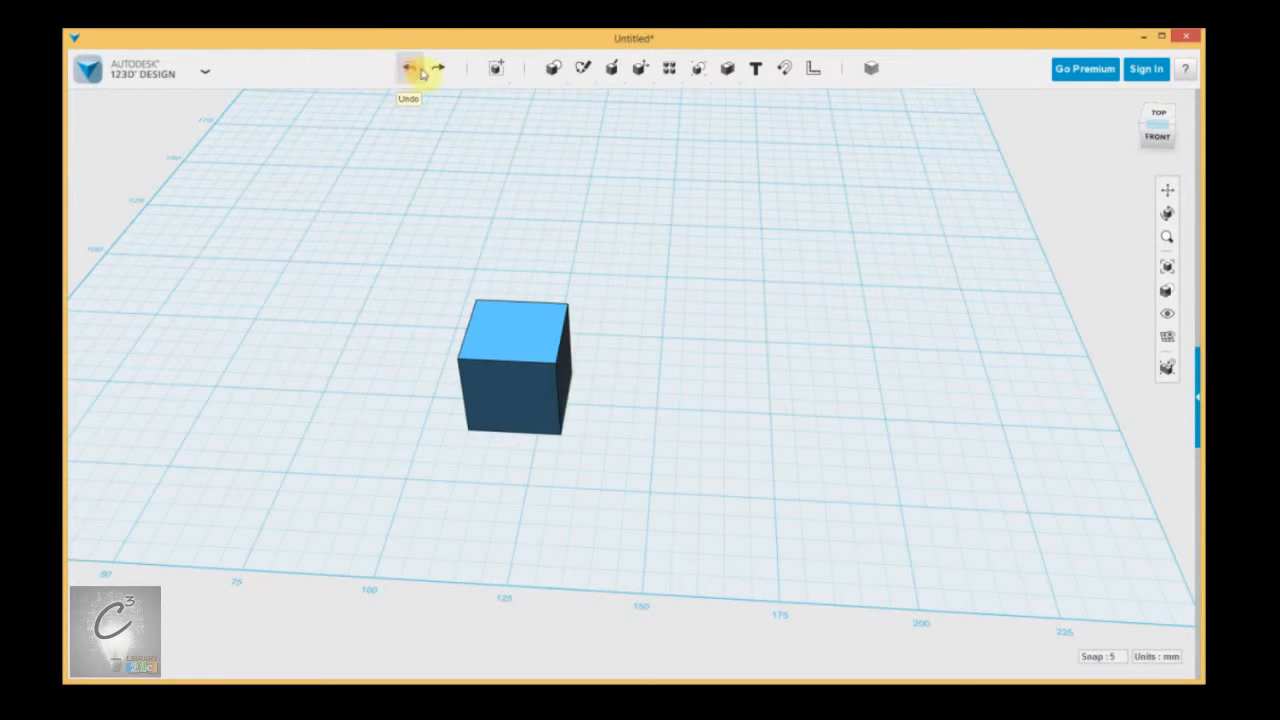
pyautogui.click(437, 70)
pyautogui.click(437, 71)
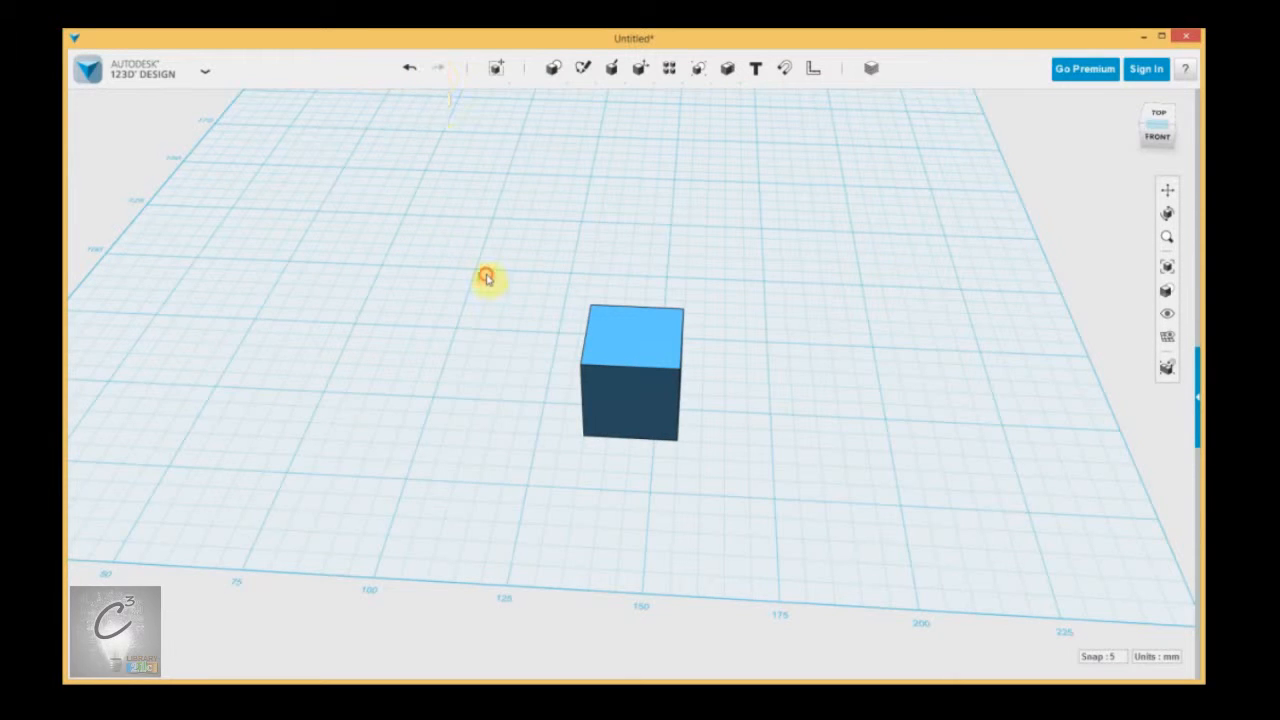
pyautogui.moveTo(834, 293); pyautogui.dragTo(838, 289, button='right')
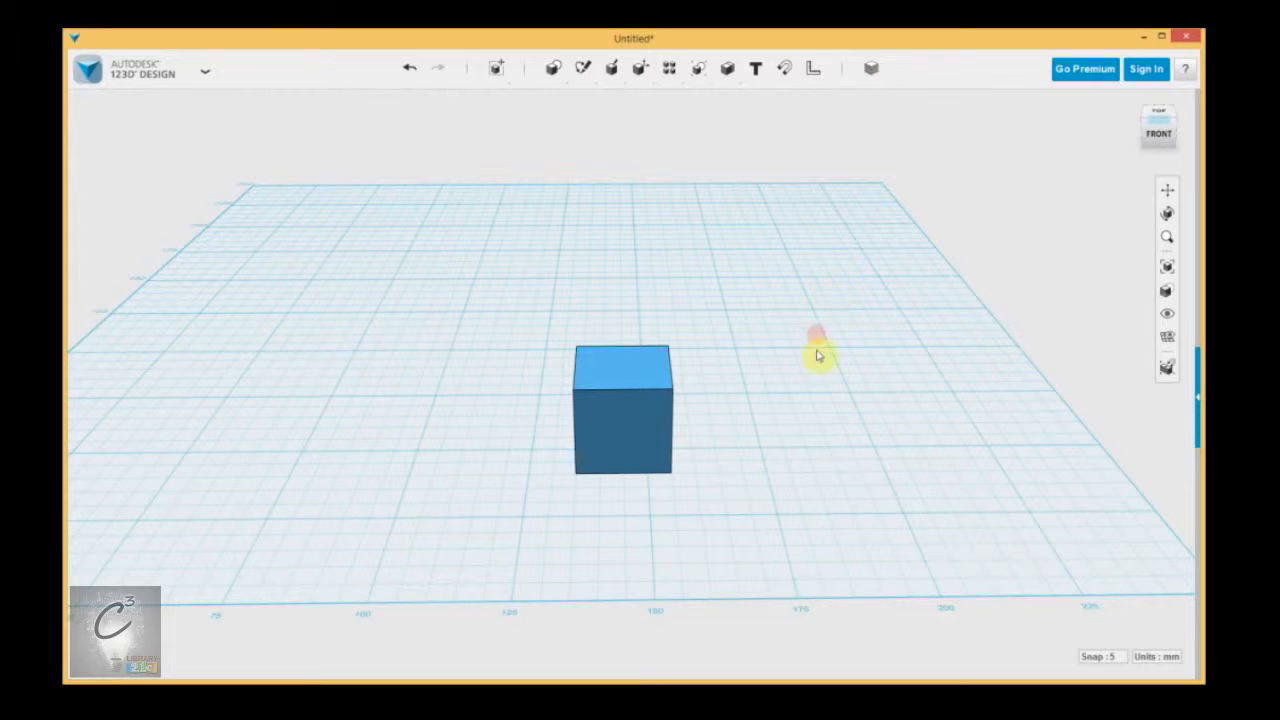
pyautogui.moveTo(758, 262); pyautogui.dragTo(836, 259, button='middle')
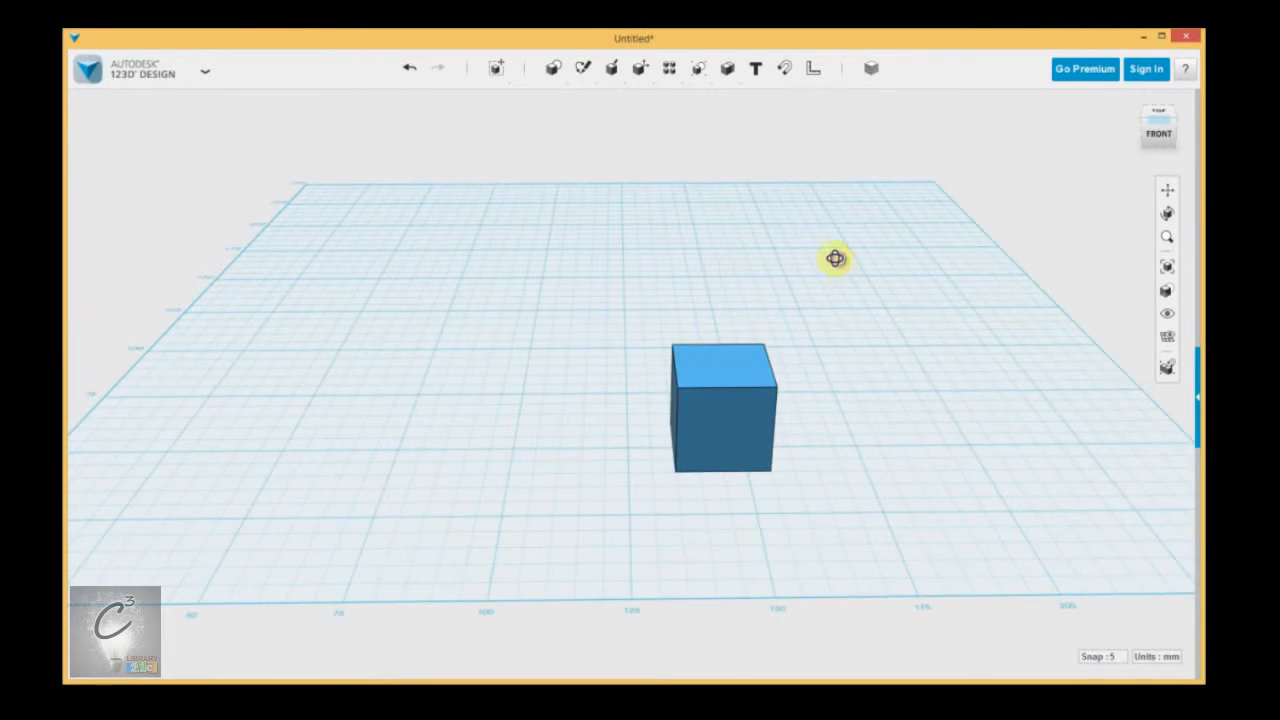
pyautogui.moveTo(835, 259); pyautogui.dragTo(837, 262, button='right')
pyautogui.moveTo(886, 287); pyautogui.dragTo(867, 267, button='middle')
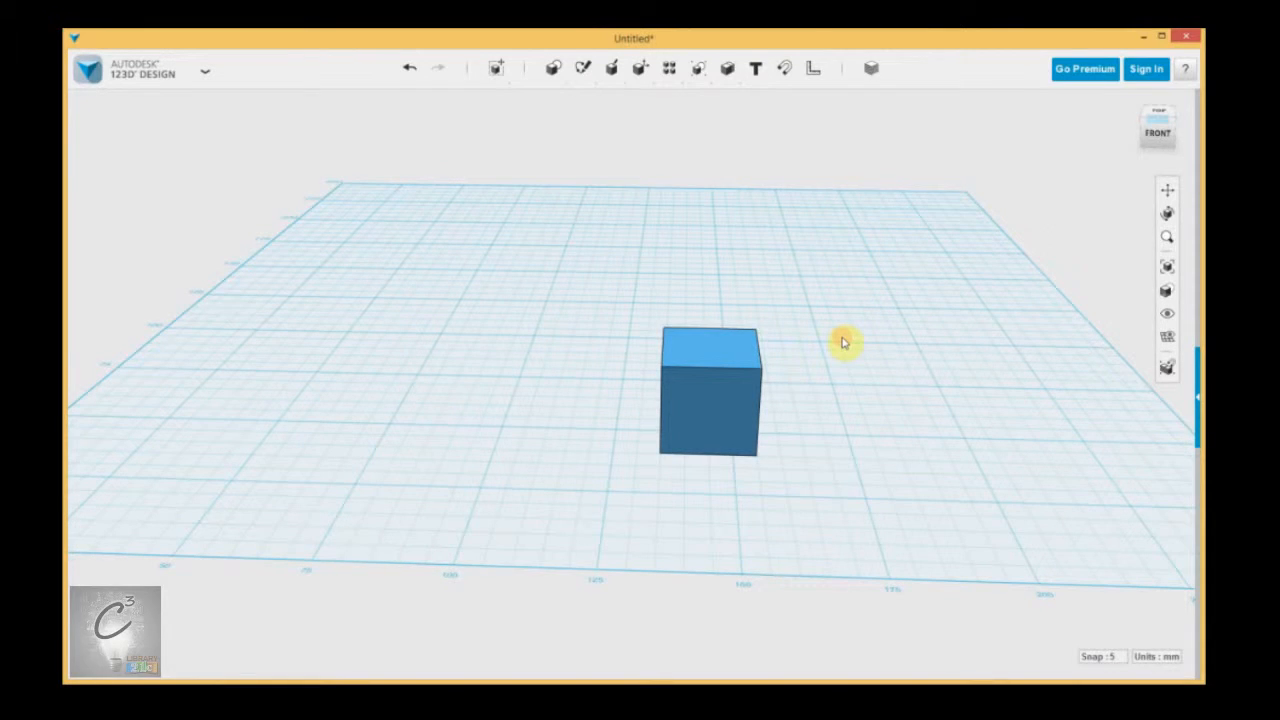
pyautogui.click(700, 362)
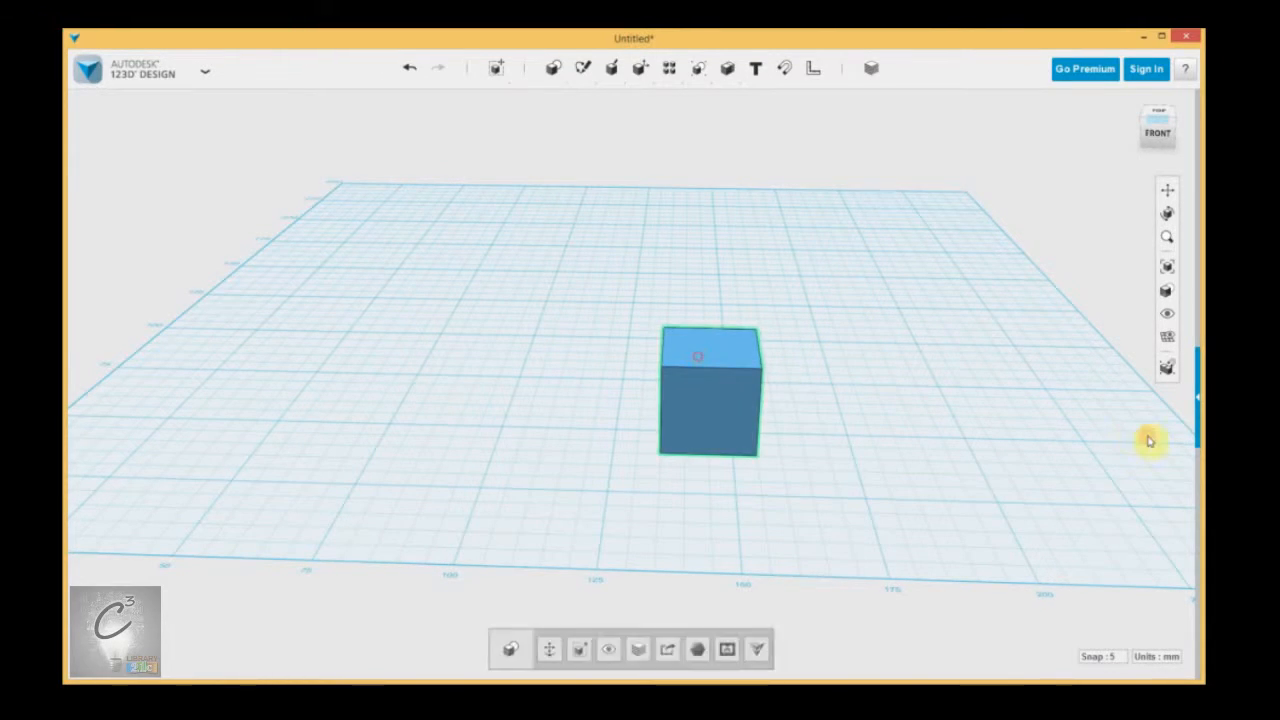
pyautogui.click(903, 363)
# Insert a second 20 × 20 × 20 mm box on the grid, to the left of the existing box.
pyautogui.moveTo(551, 69)
pyautogui.click(553, 95)
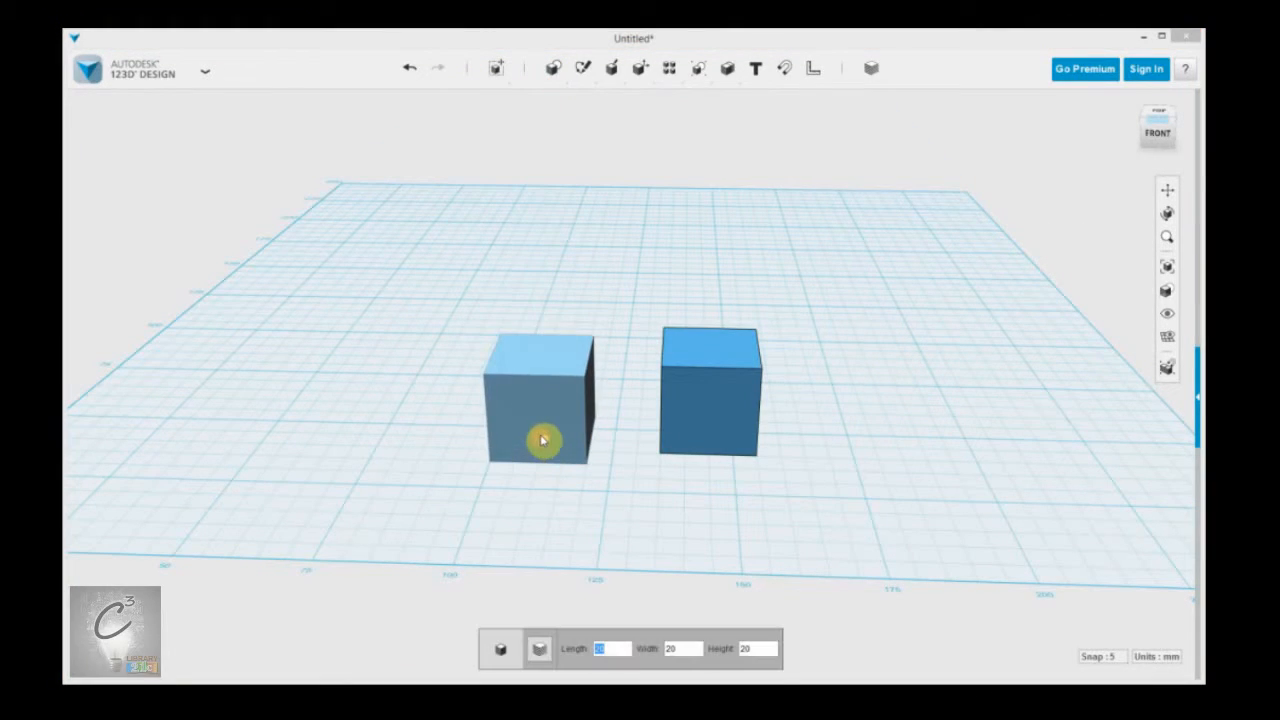
pyautogui.click(542, 436)
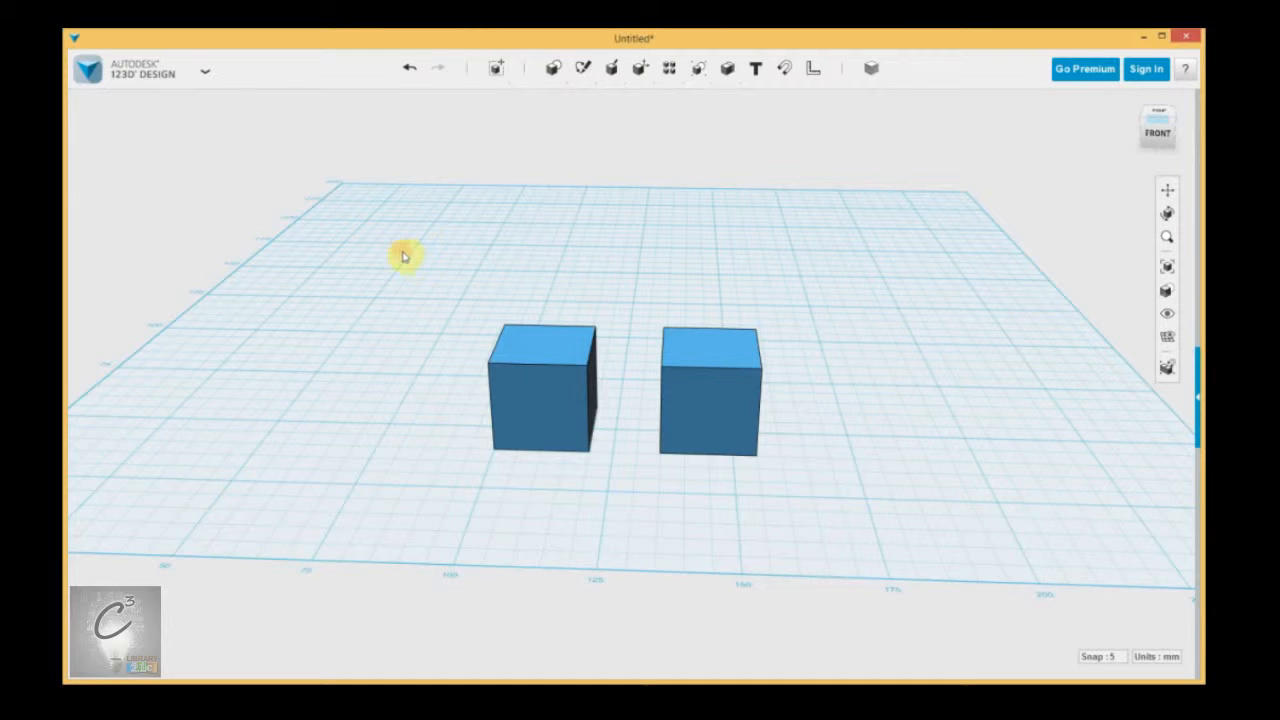
# Select both boxes with a left-to-right window and with right-to-left windows that cross them, clearing the selection each time.
pyautogui.moveTo(407, 249); pyautogui.dragTo(917, 515)
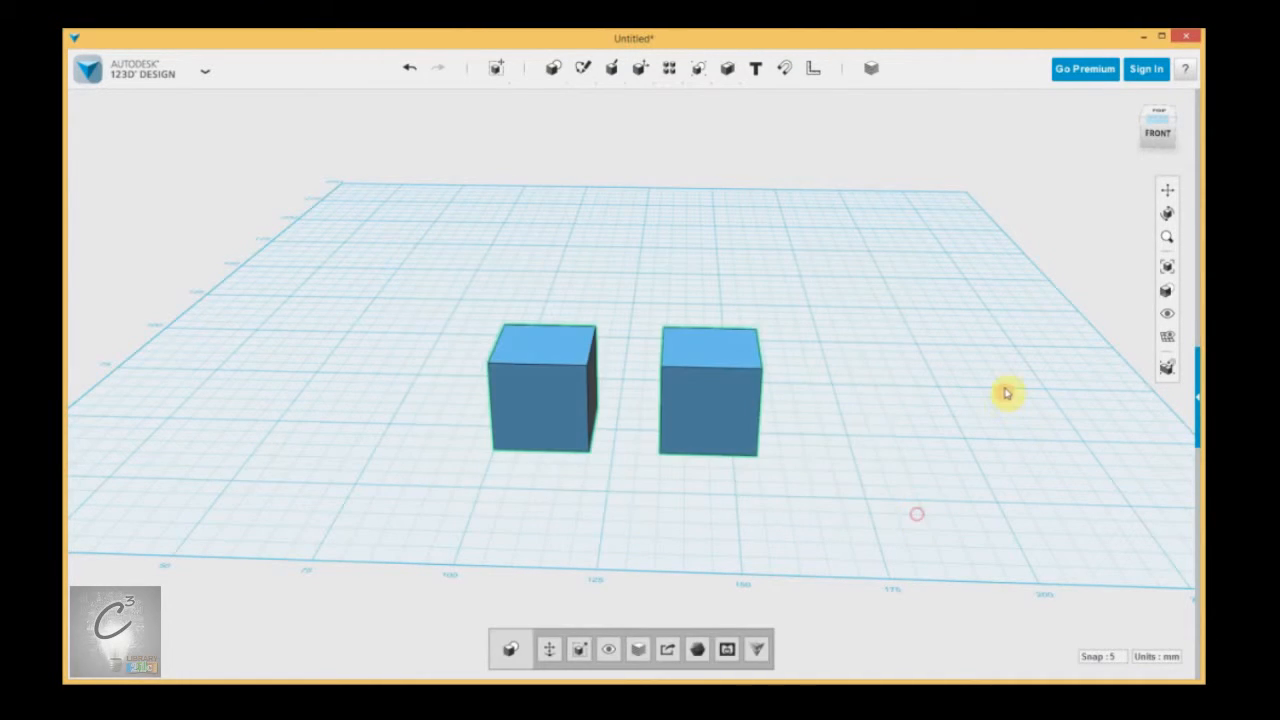
pyautogui.click(703, 263)
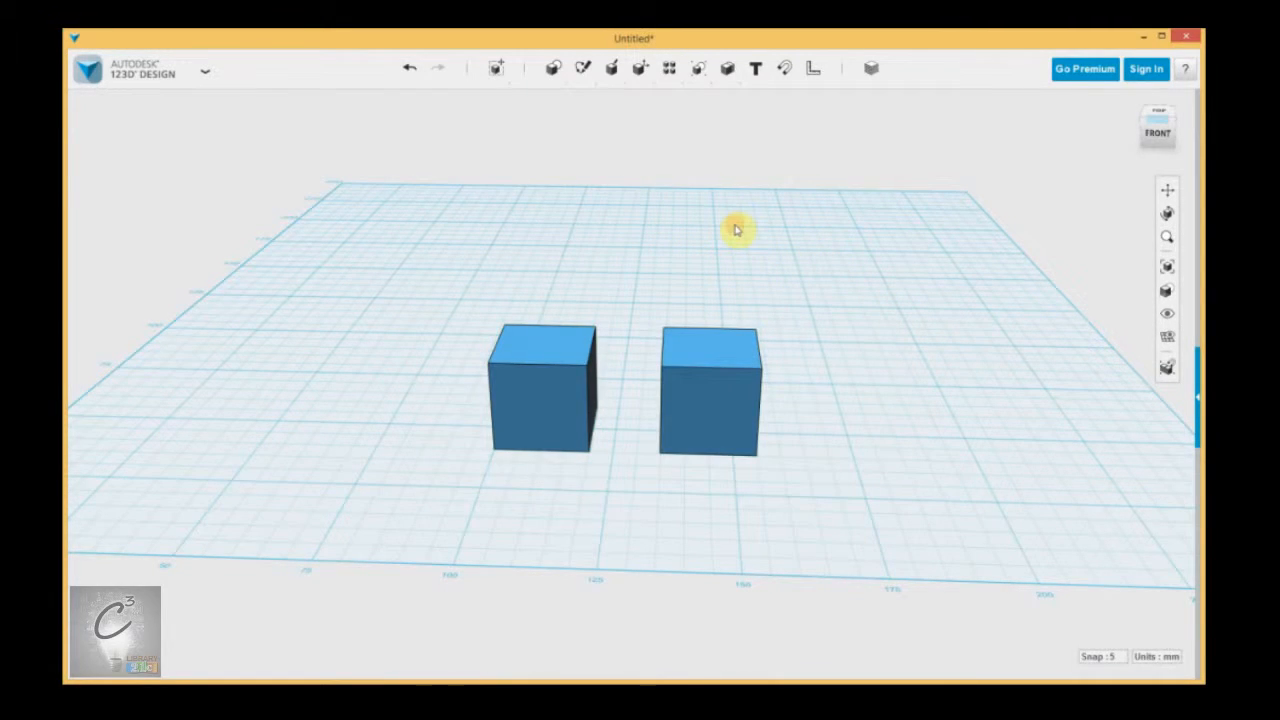
pyautogui.moveTo(814, 279); pyautogui.dragTo(624, 541)
pyautogui.click(917, 445)
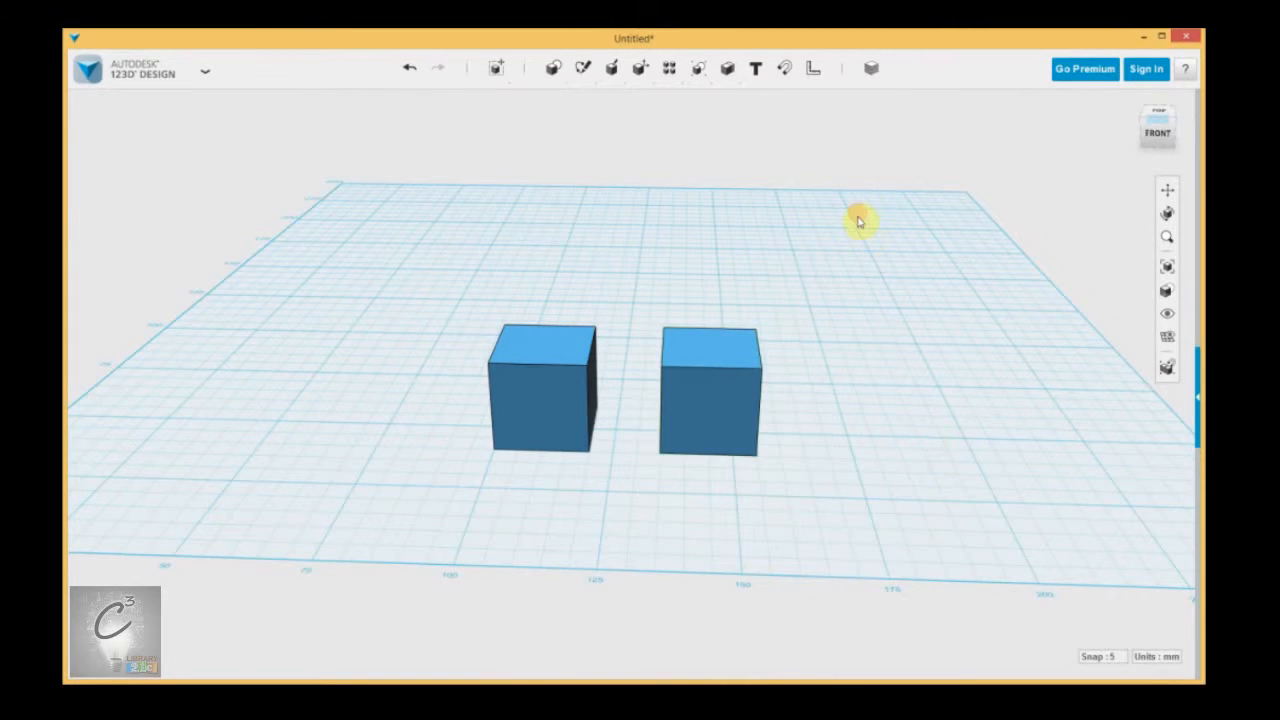
pyautogui.moveTo(830, 230); pyautogui.dragTo(587, 515)
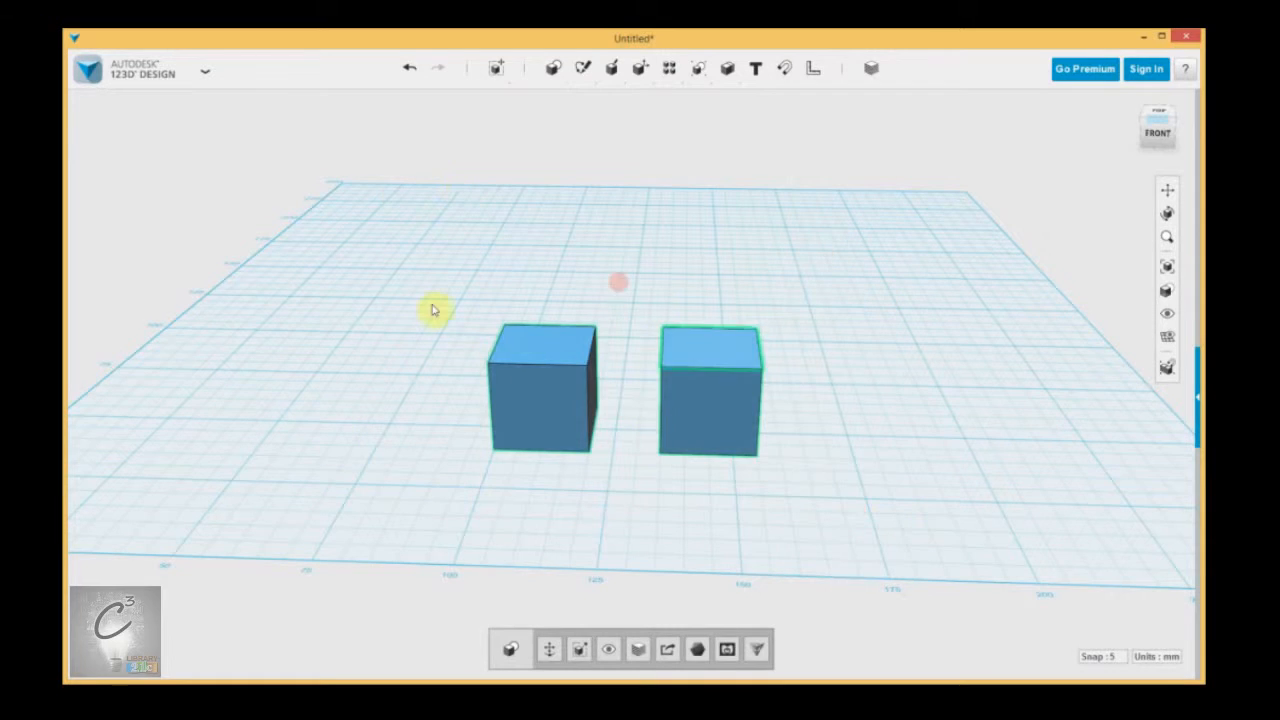
pyautogui.scroll(3, 695, 481)
pyautogui.scroll(-3, 540, 486)
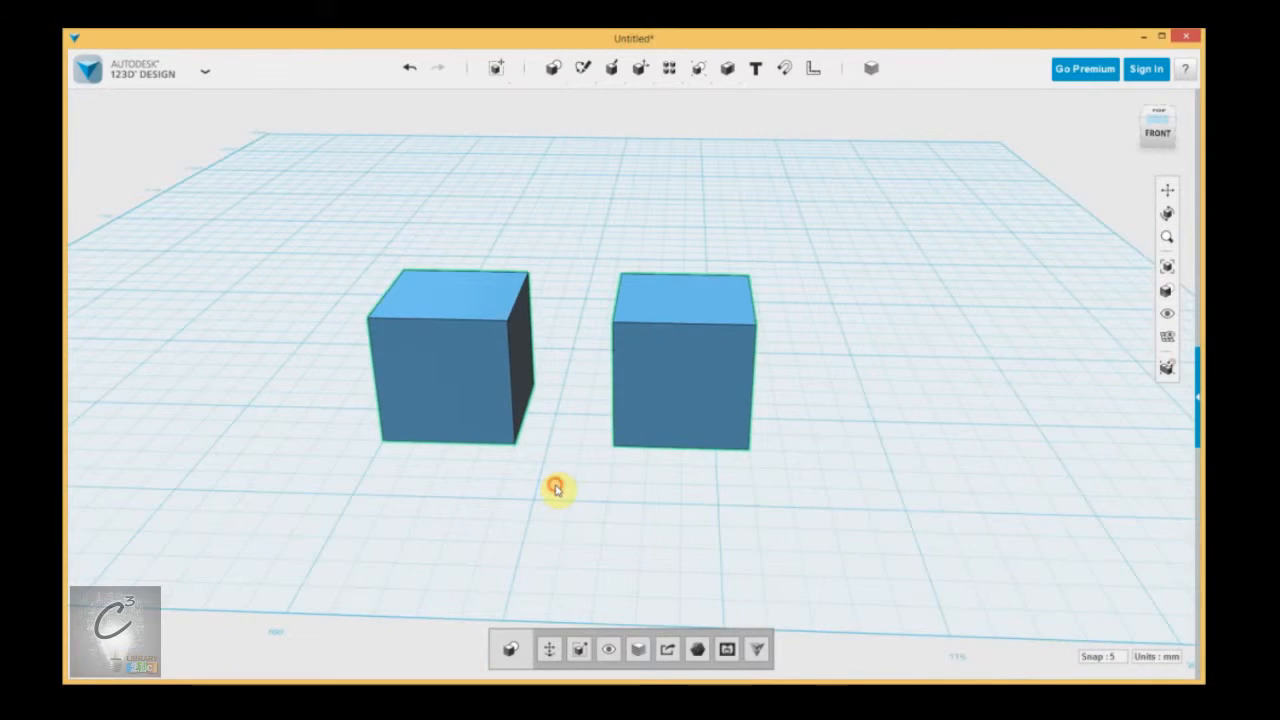
pyautogui.click(557, 489)
# Select the right-hand box and move it freely across the grid, first away from and then back towards the front.
pyautogui.moveTo(568, 492); pyautogui.dragTo(600, 566, button='right')
pyautogui.click(692, 418)
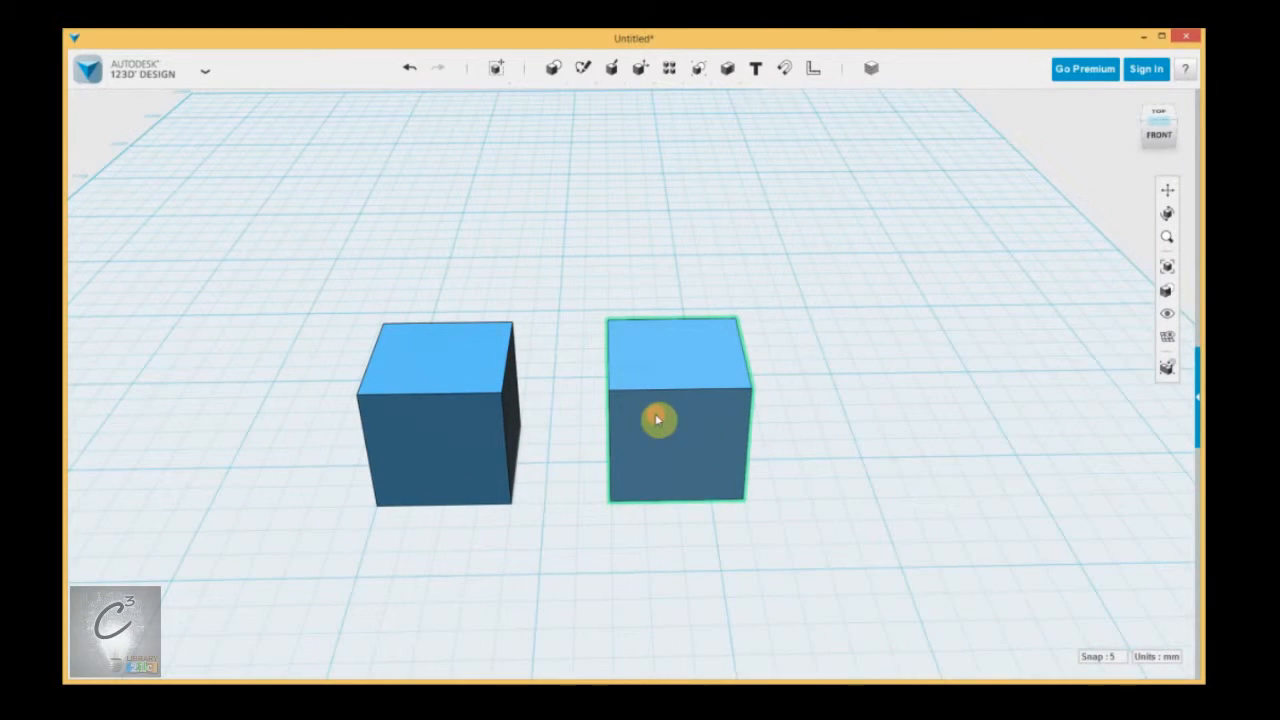
pyautogui.click(664, 418)
pyautogui.click(844, 485)
pyautogui.moveTo(702, 441); pyautogui.dragTo(702, 386)
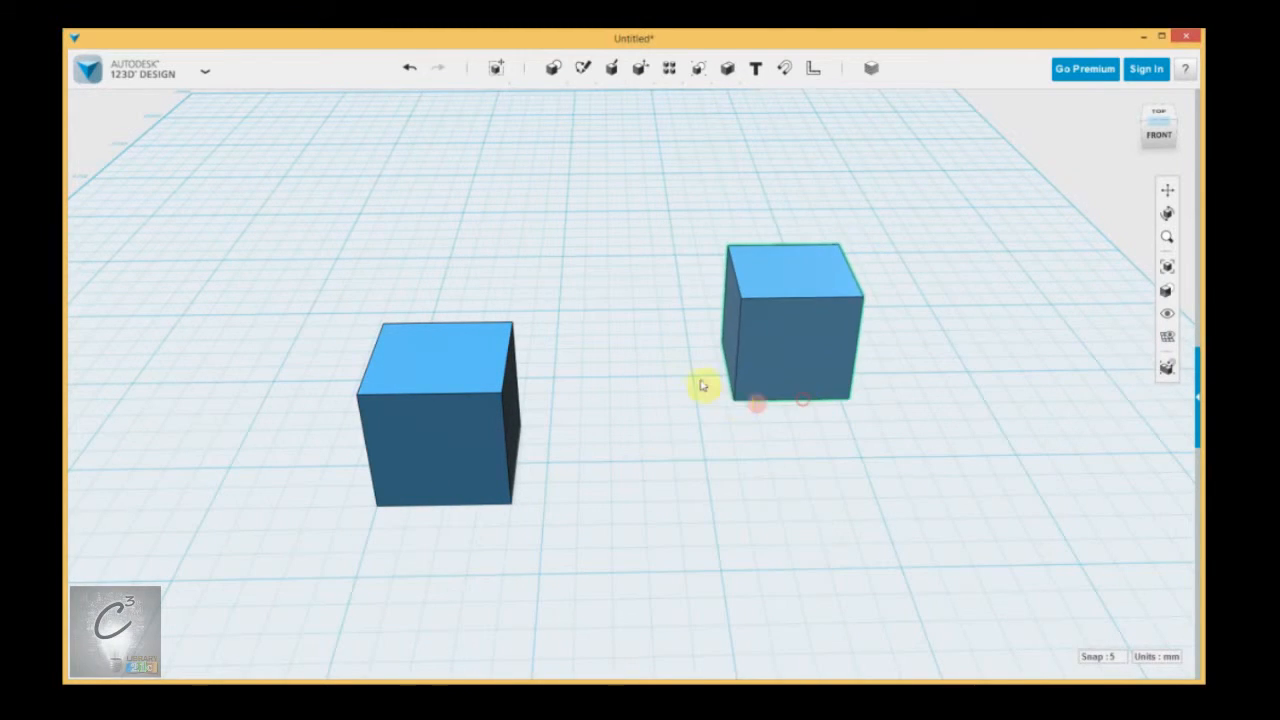
pyautogui.moveTo(794, 360); pyautogui.dragTo(733, 521)
# Select the whole right-hand box, clear the selection, and select the box again to examine its highlighted faces.
pyautogui.moveTo(611, 469)
pyautogui.mouseDown(button='right')
pyautogui.moveTo(583, 474)
pyautogui.moveTo(628, 483)
pyautogui.mouseUp(button='right')
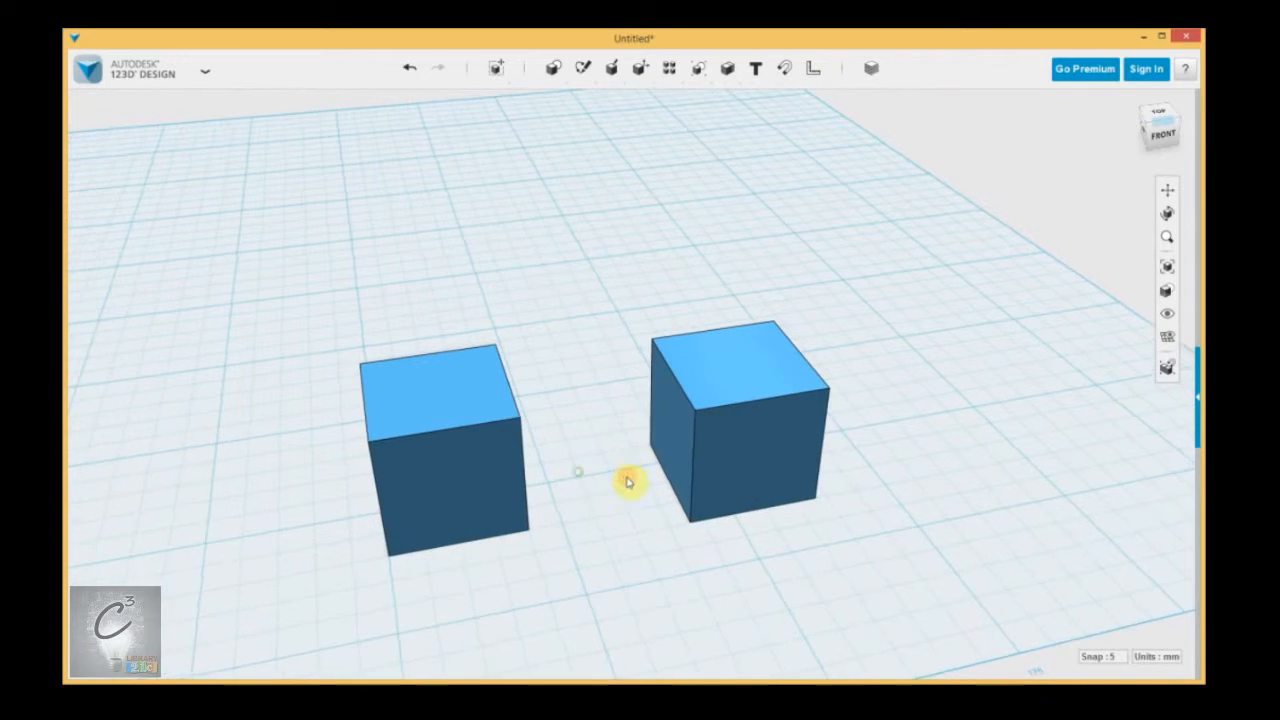
pyautogui.scroll(3, 890, 477)
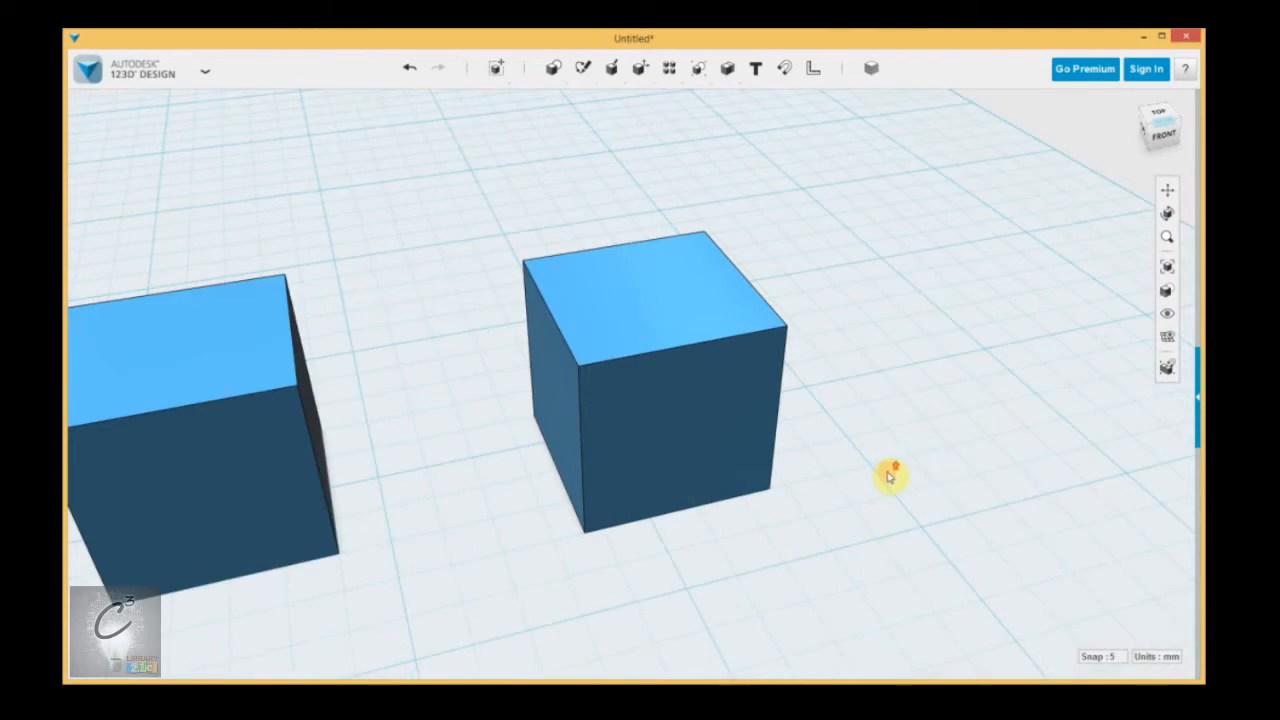
pyautogui.scroll(2, 890, 477)
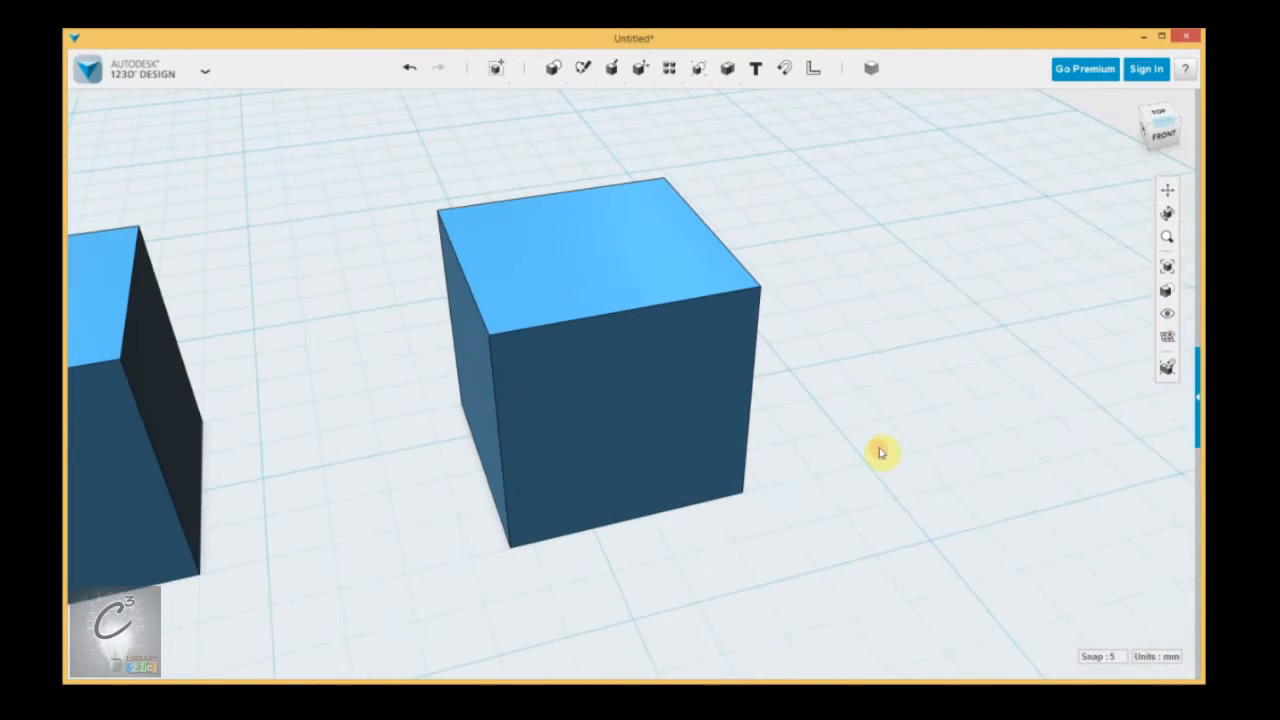
pyautogui.click(635, 349)
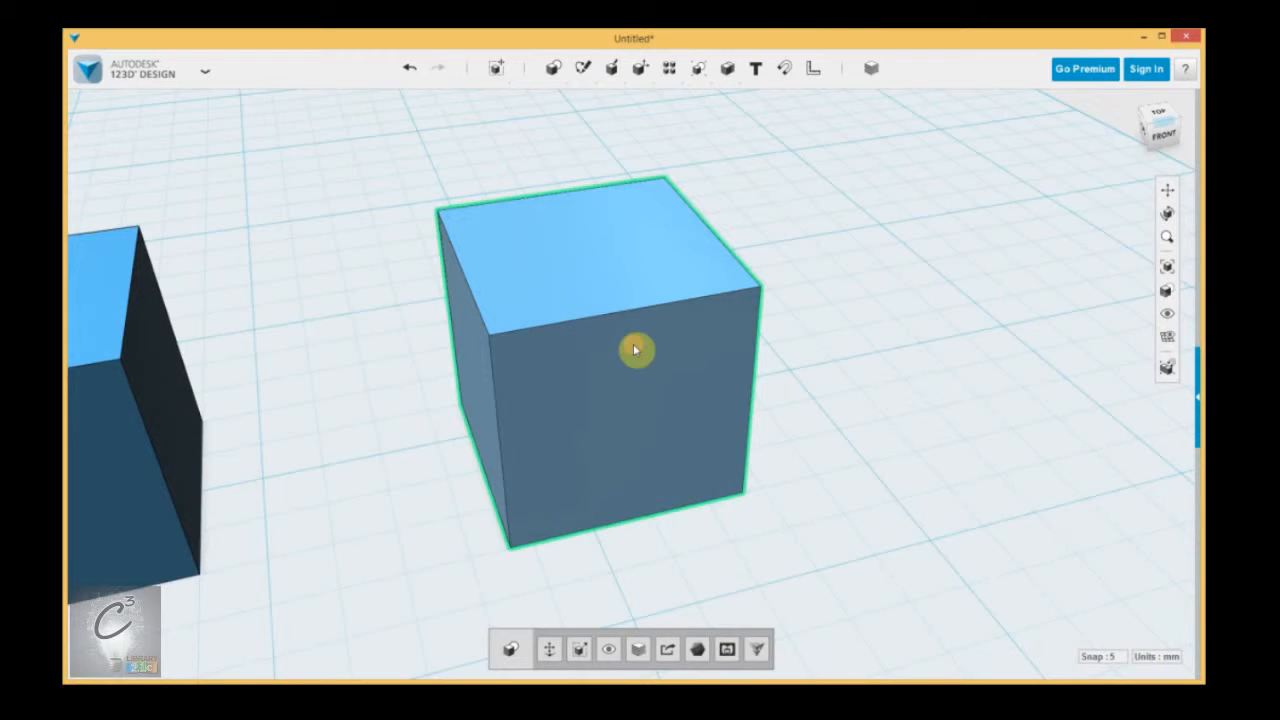
pyautogui.click(886, 378)
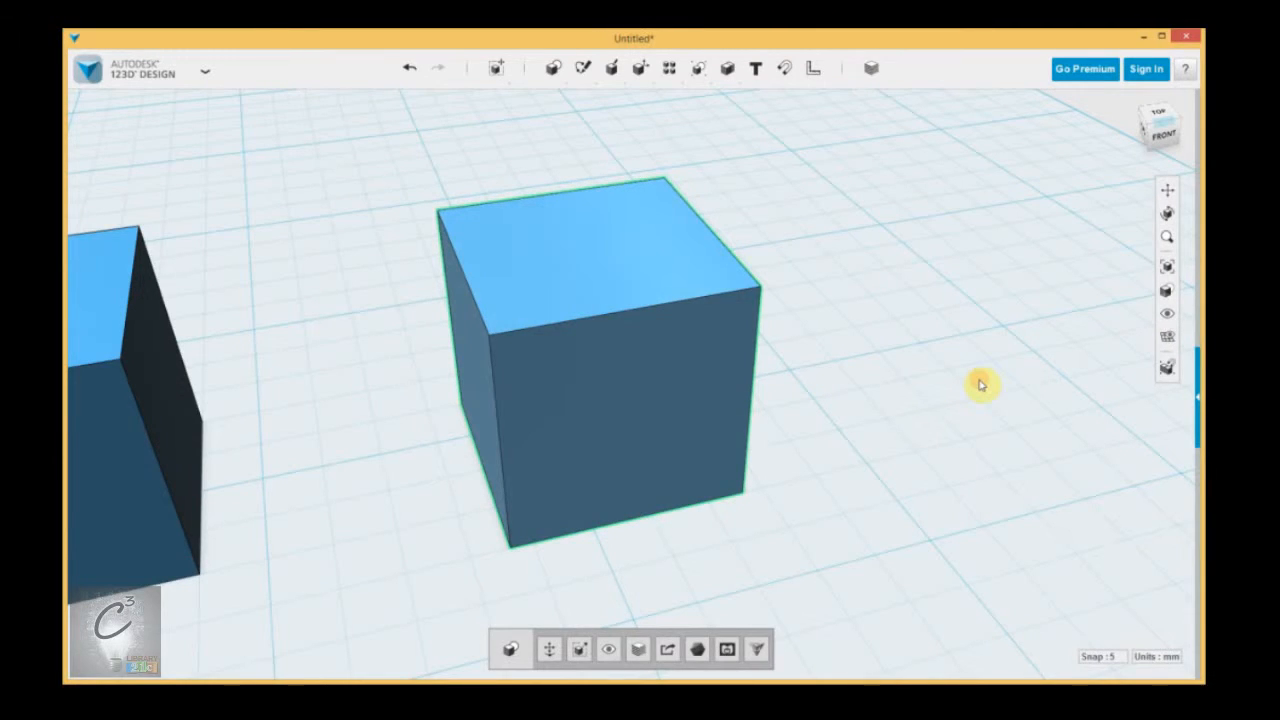
pyautogui.click(918, 360)
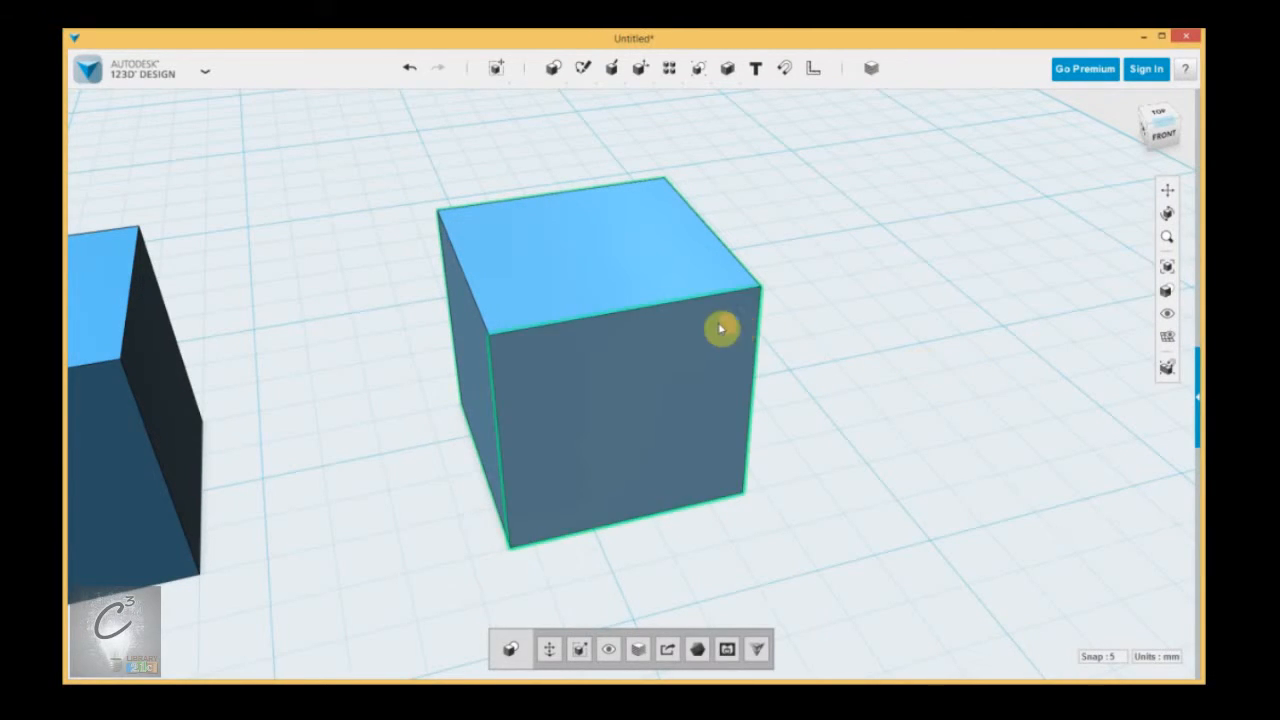
pyautogui.click(641, 375)
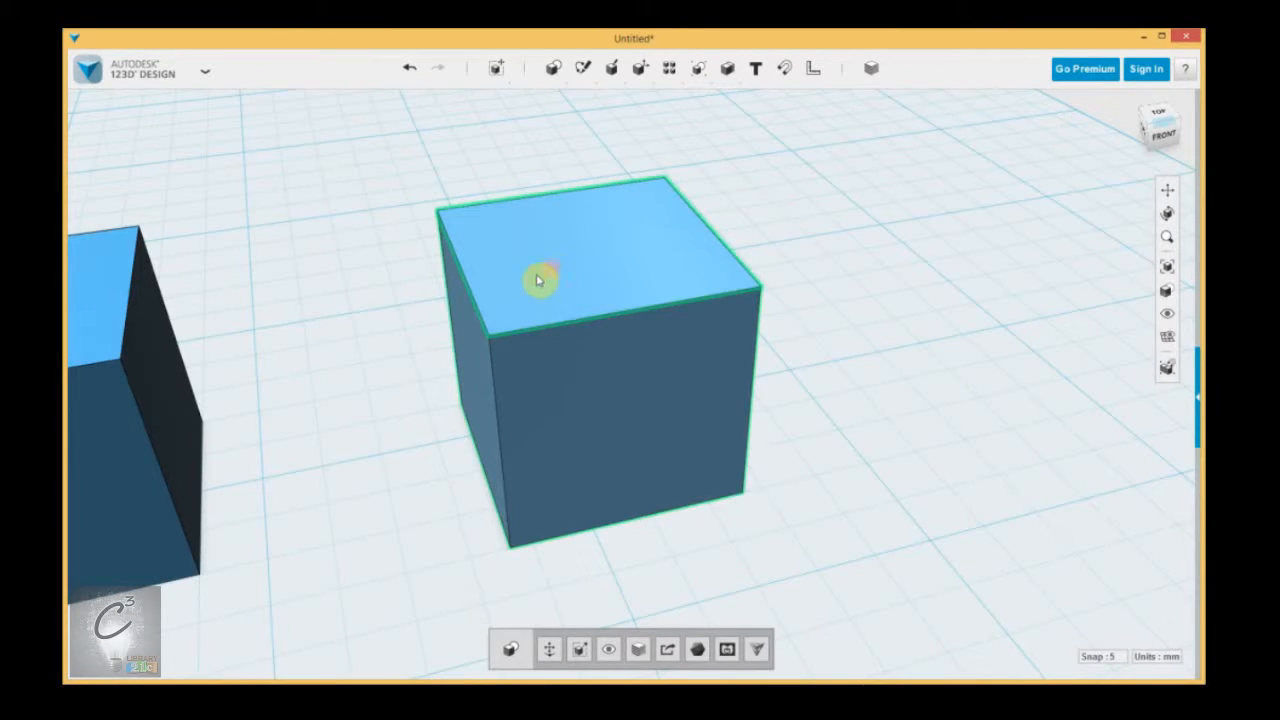
# Select the upper front right corner point of the right-hand box and examine it up close.
pyautogui.moveTo(655, 500)
pyautogui.mouseDown(button='right')
pyautogui.moveTo(651, 471)
pyautogui.moveTo(651, 494)
pyautogui.moveTo(640, 490)
pyautogui.mouseUp(button='right')
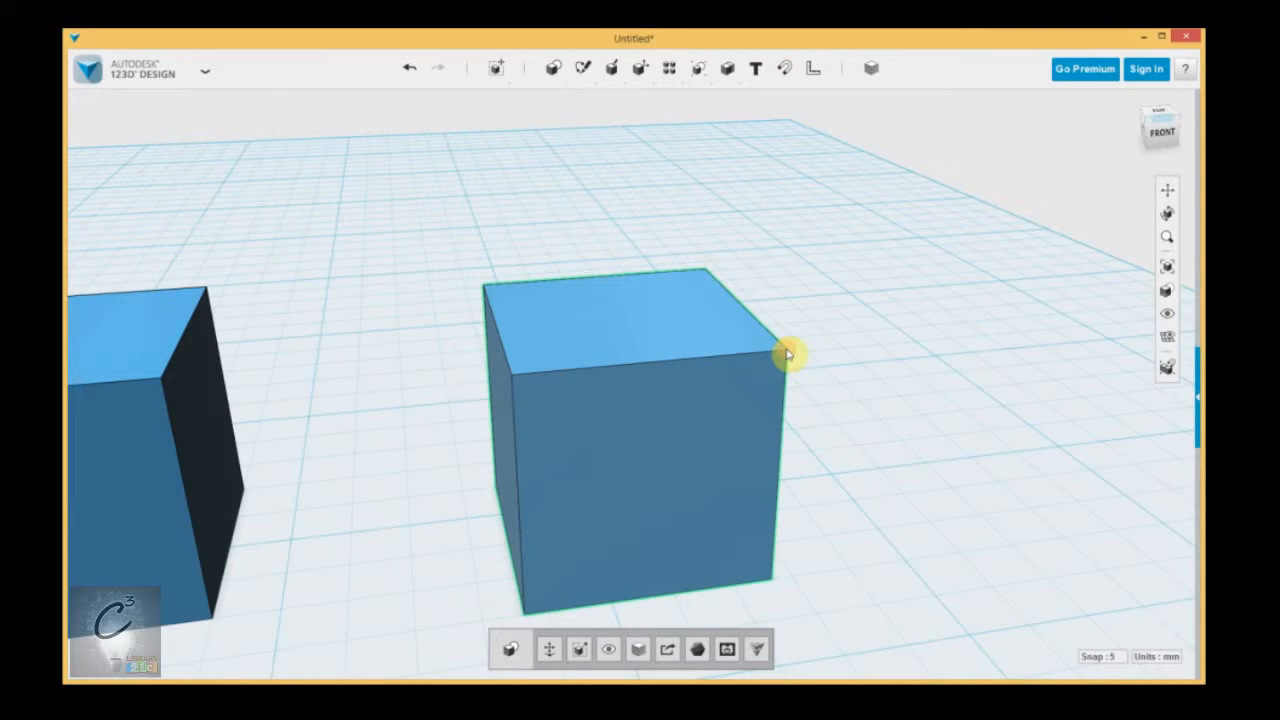
pyautogui.scroll(5, 820, 364)
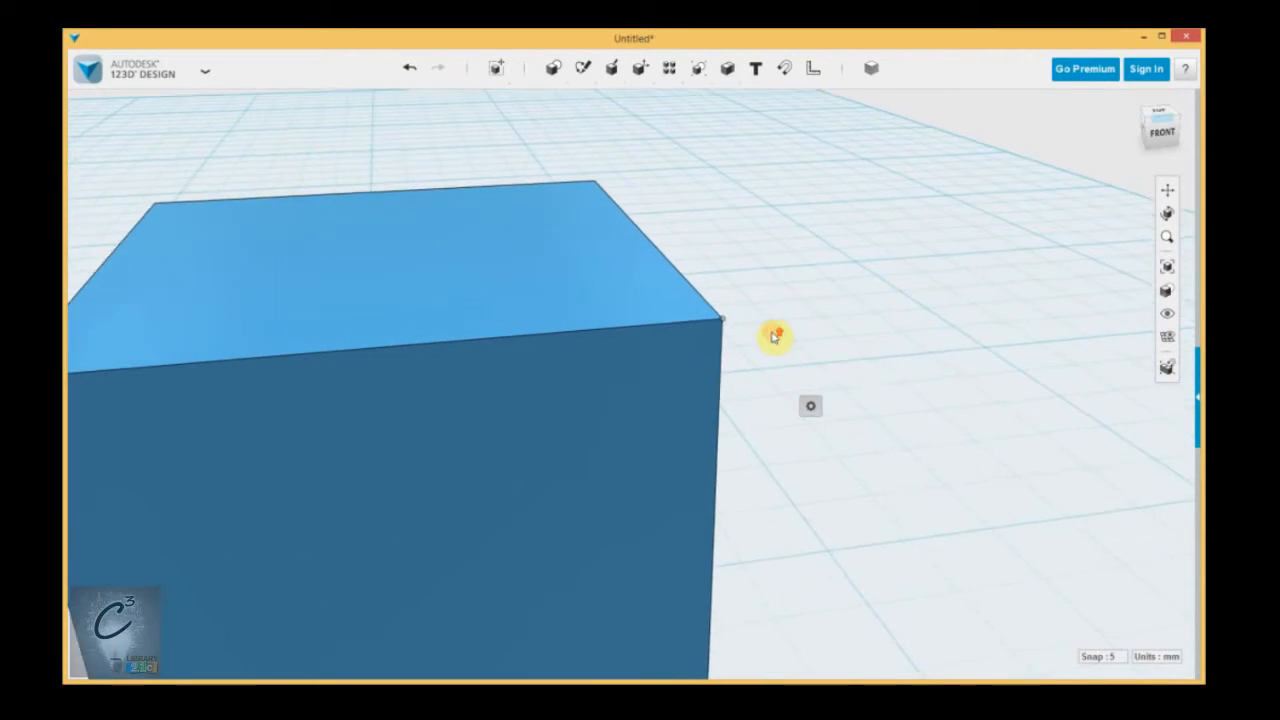
pyautogui.scroll(-5, 790, 345)
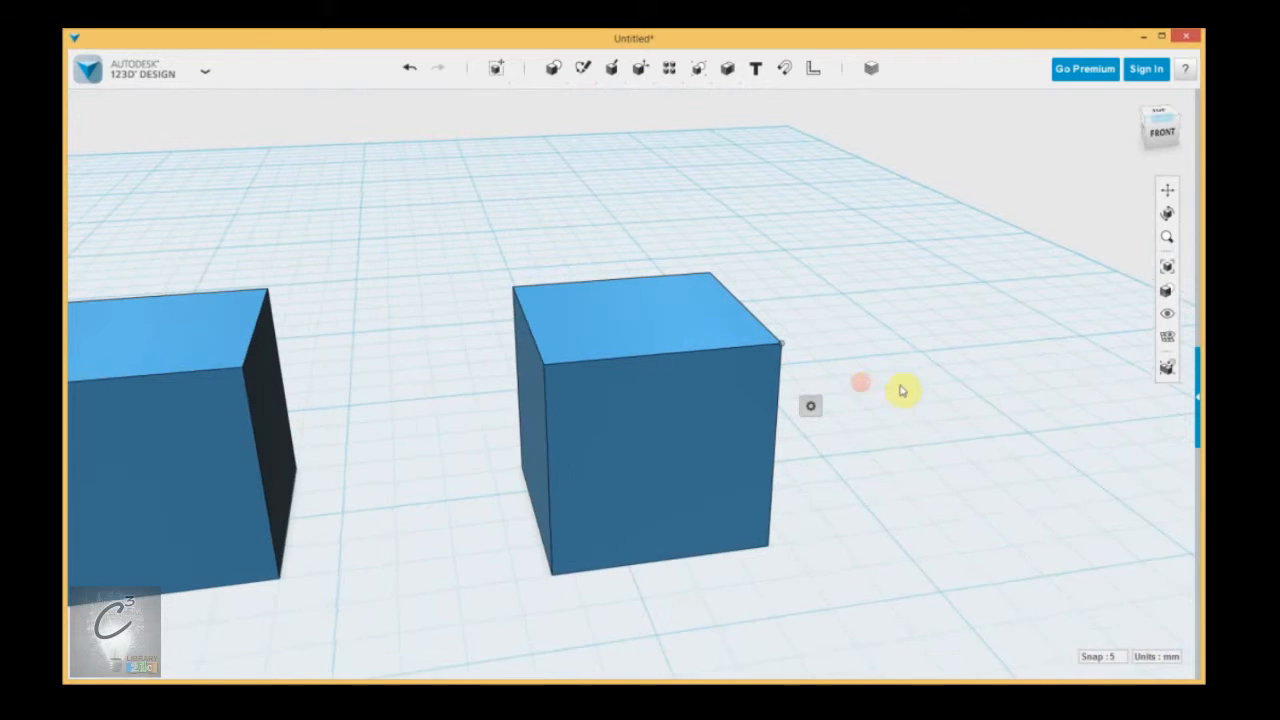
# Select the right-hand box and then only its front face, check the face's options, and clear the selection.
pyautogui.click(637, 441)
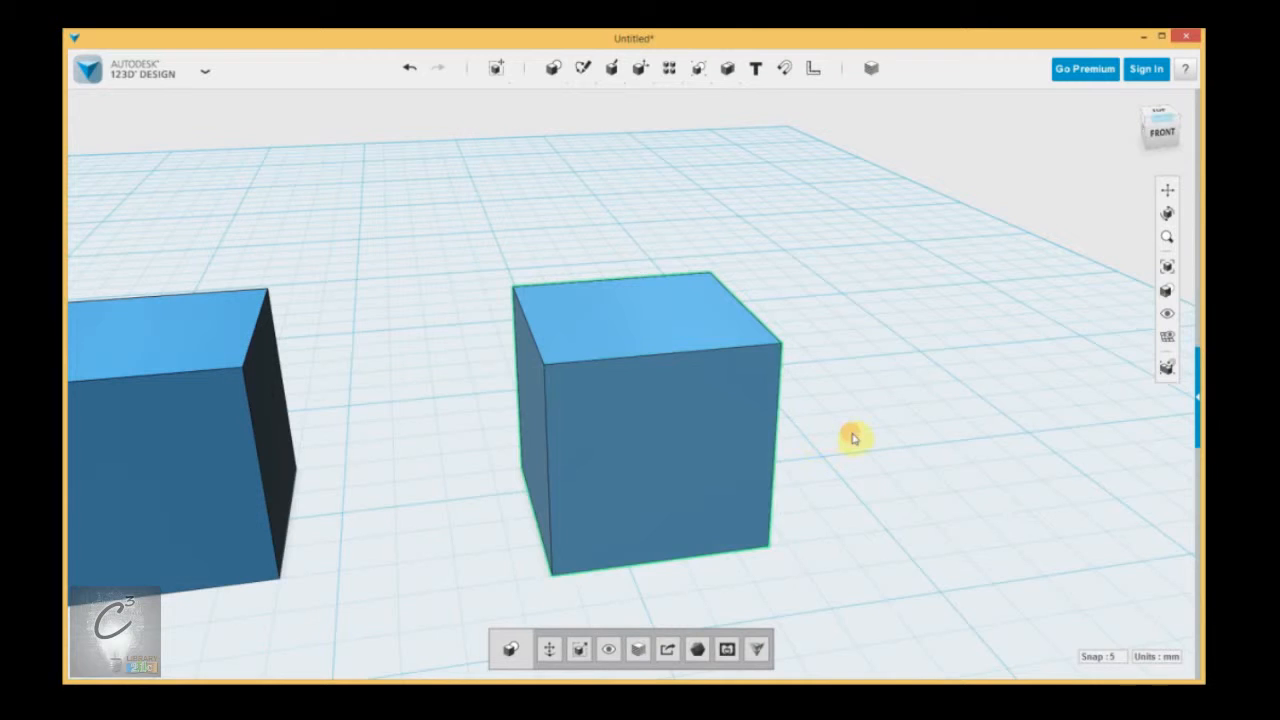
pyautogui.scroll(-2, 862, 475)
pyautogui.scroll(2, 870, 494)
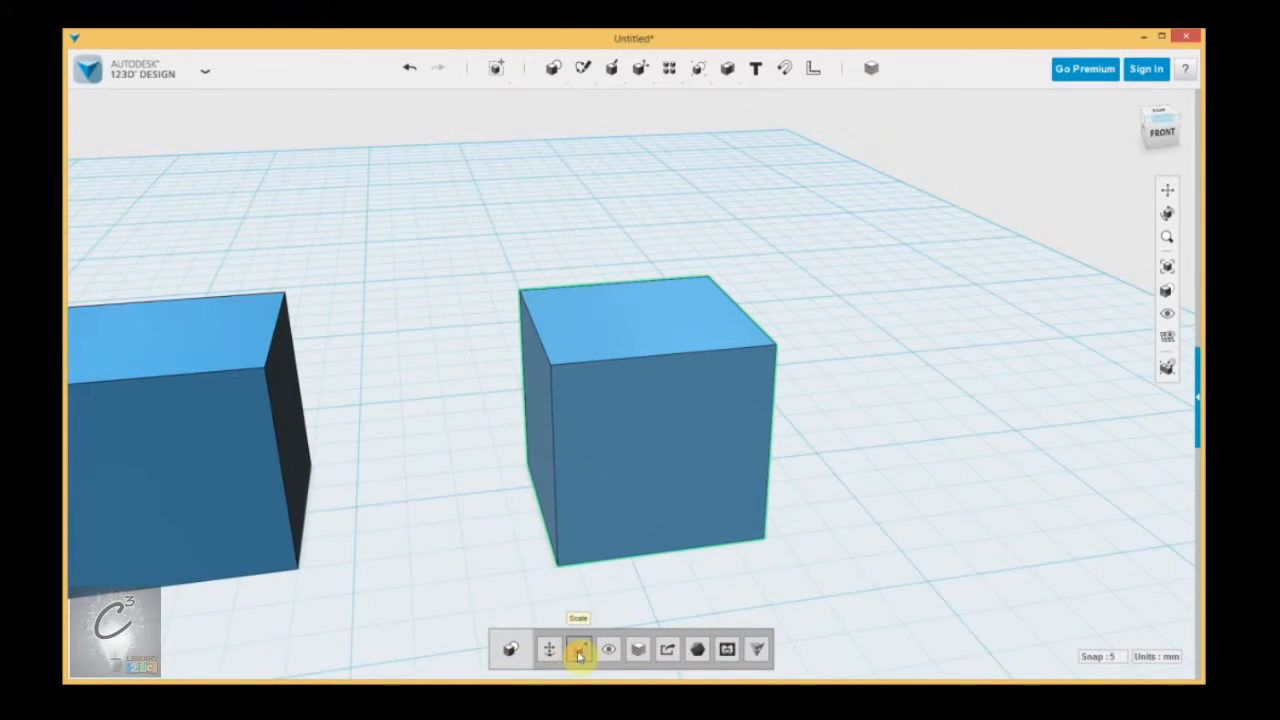
pyautogui.click(640, 428)
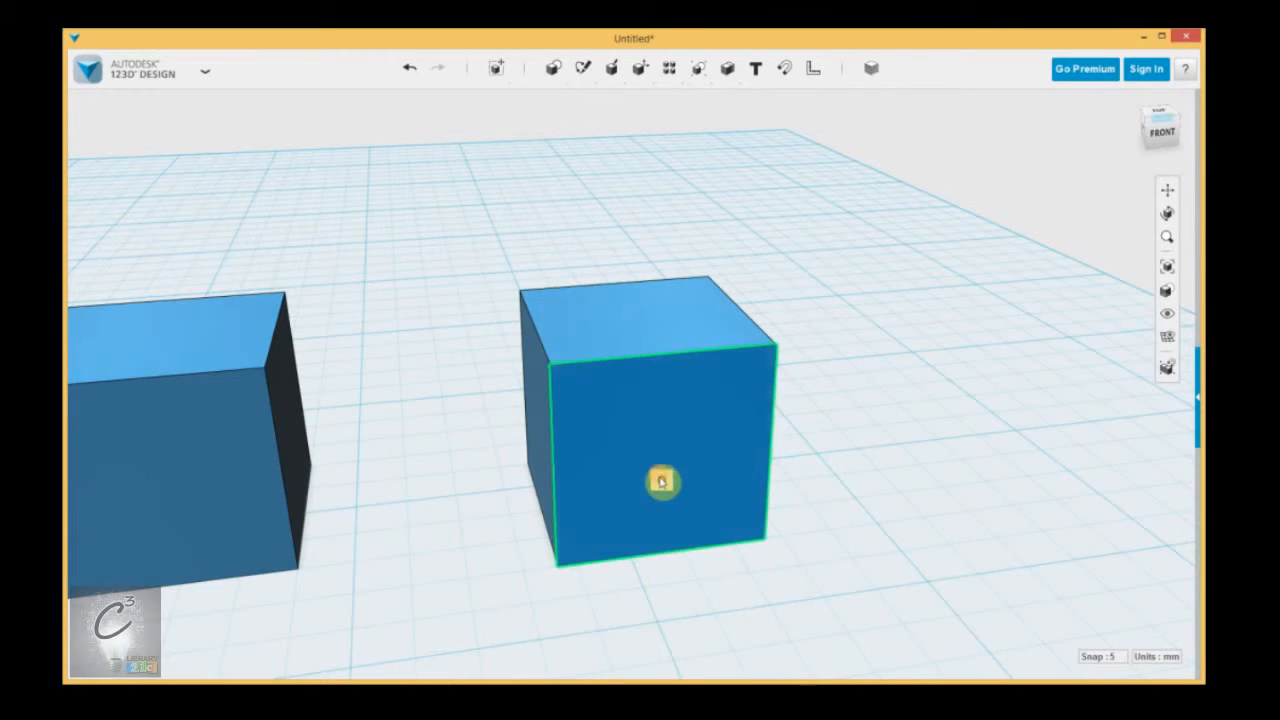
pyautogui.moveTo(661, 481)
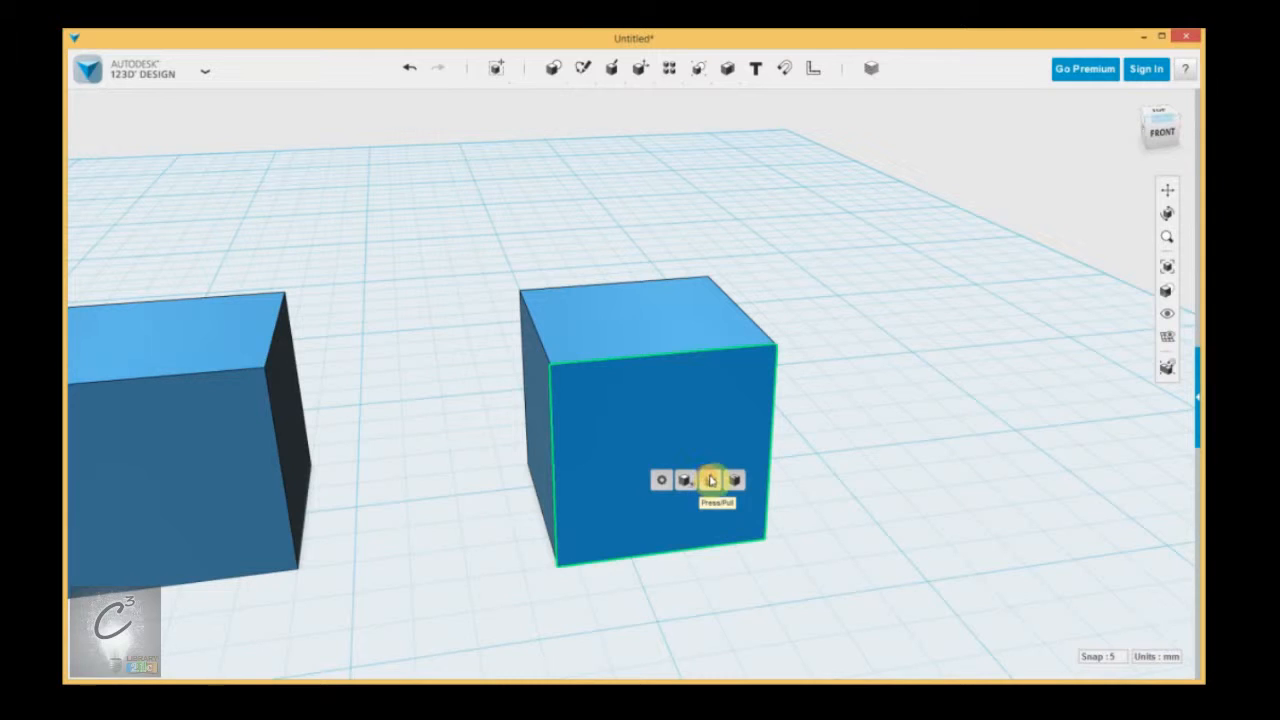
pyautogui.click(884, 438)
# Select the right-hand box's upper front edge, show the tools available for the edge, and clear the selection.
pyautogui.click(611, 380)
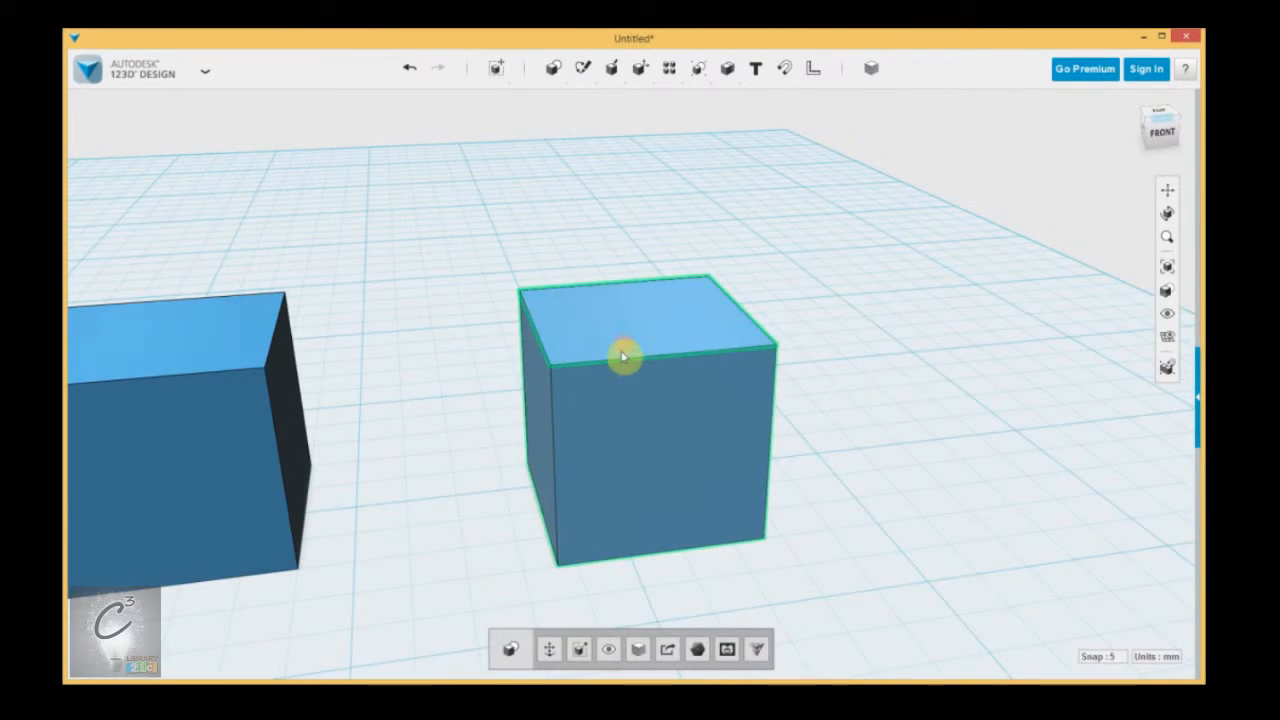
pyautogui.click(622, 365)
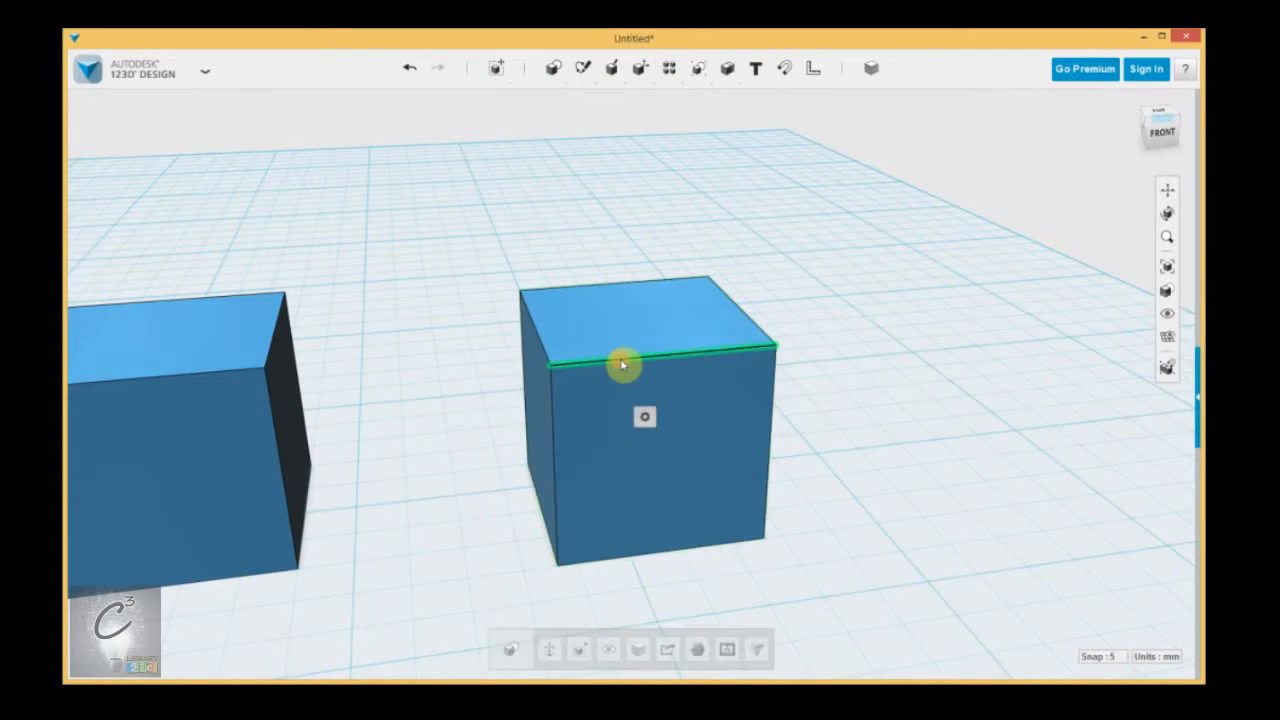
pyautogui.moveTo(641, 416)
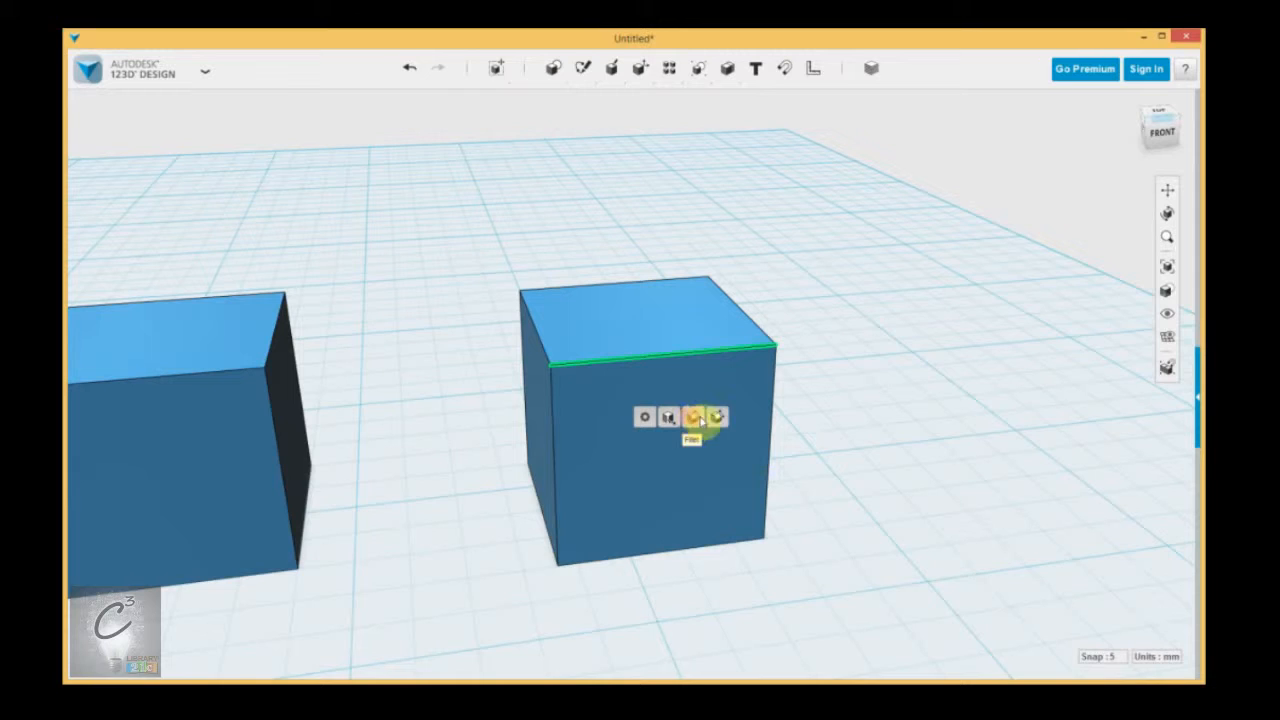
pyautogui.click(885, 422)
# Select the right-hand box's upper front right corner, show its Tweak option, and clear the selection.
pyautogui.click(711, 367)
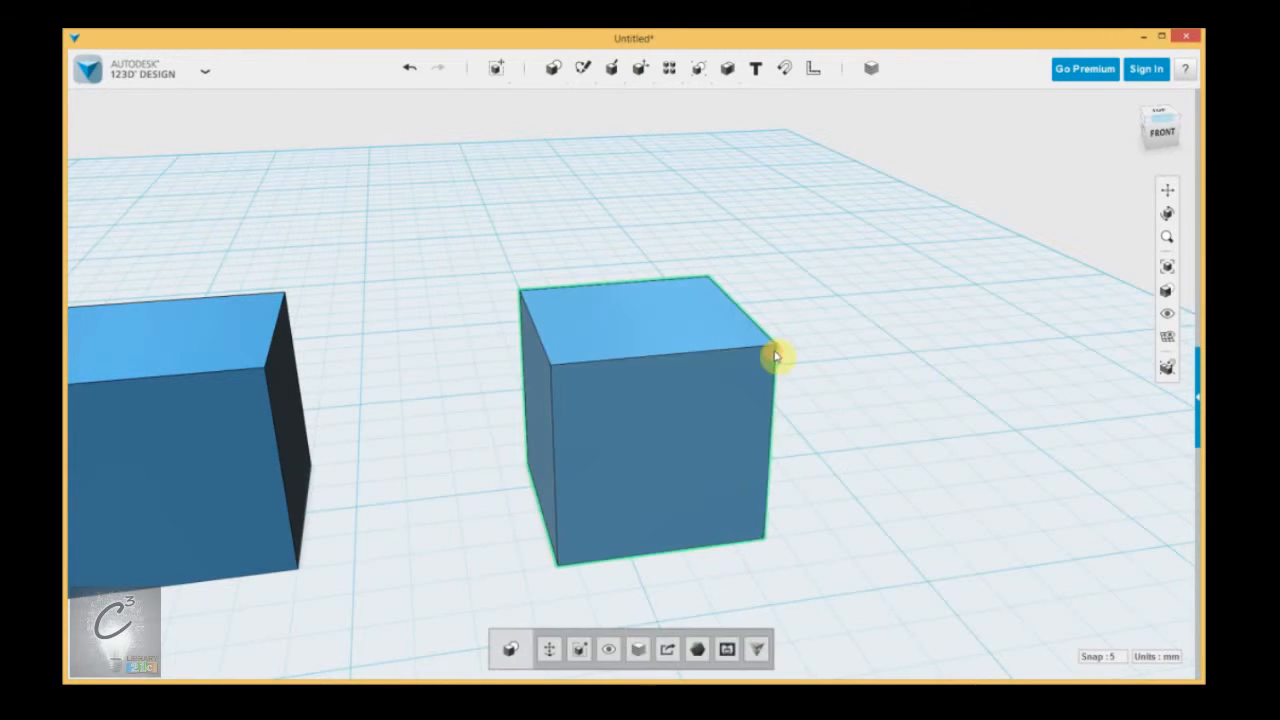
pyautogui.click(776, 347)
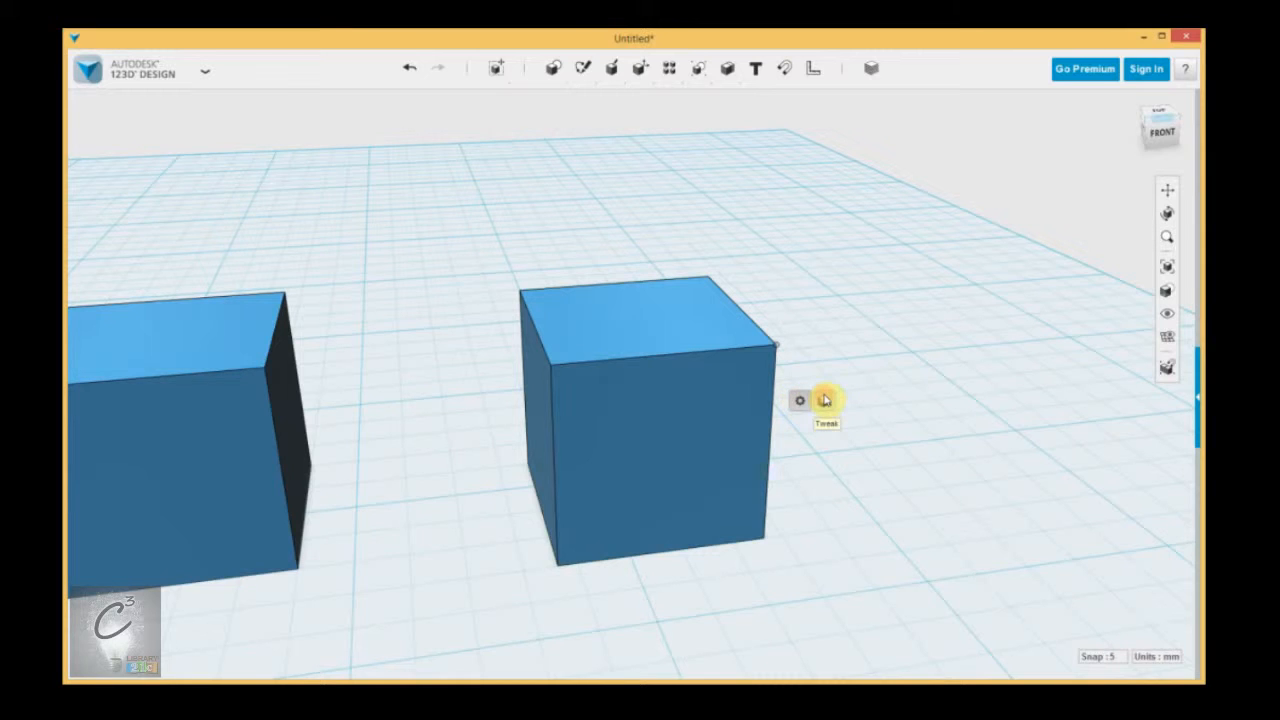
pyautogui.click(835, 354)
pyautogui.moveTo(894, 391)
pyautogui.mouseDown(button='right')
pyautogui.moveTo(849, 423)
pyautogui.moveTo(860, 424)
pyautogui.mouseUp(button='right')
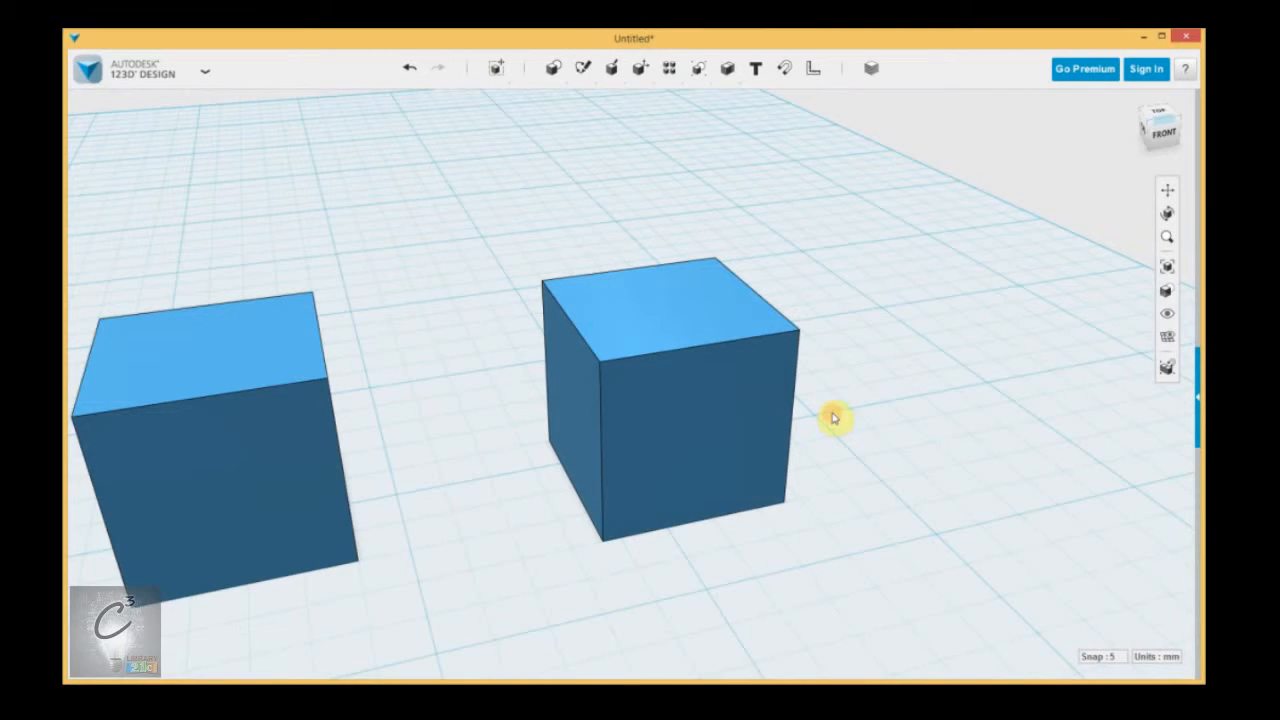
pyautogui.click(692, 390)
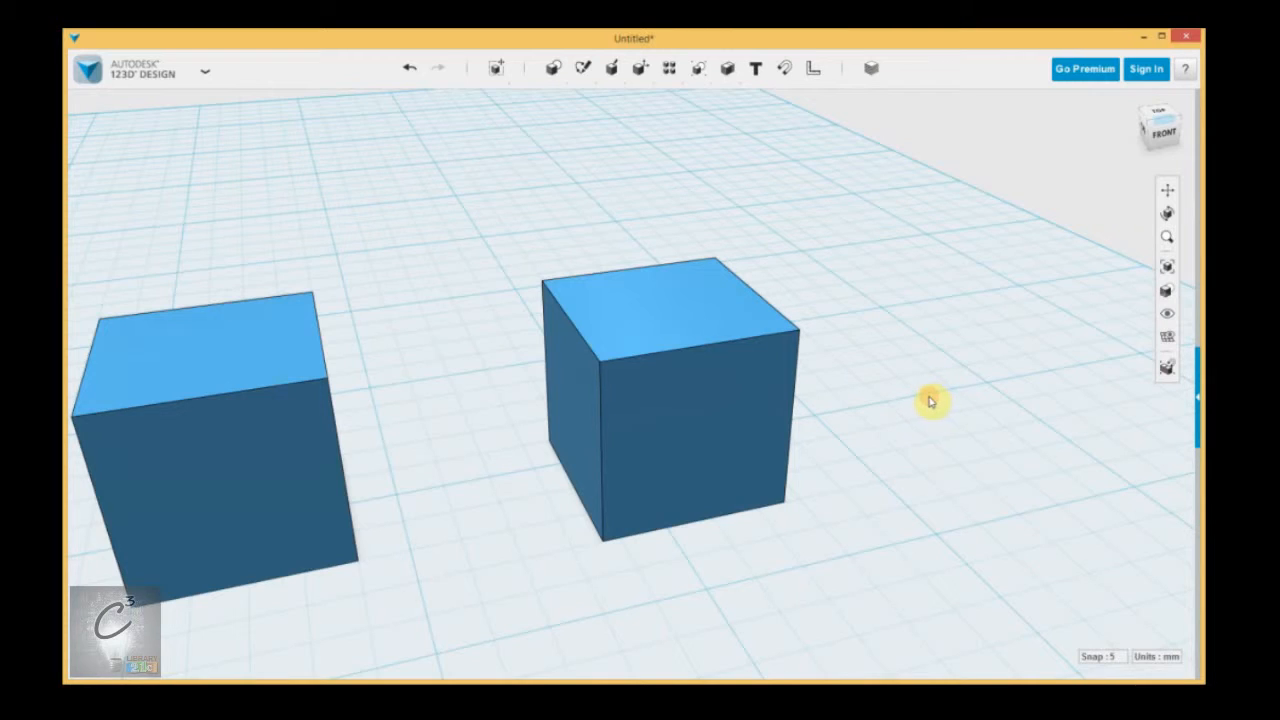
pyautogui.moveTo(928, 404)
pyautogui.mouseDown(button='right')
pyautogui.moveTo(917, 423)
pyautogui.moveTo(809, 394)
pyautogui.moveTo(815, 456)
pyautogui.moveTo(951, 429)
pyautogui.moveTo(877, 383)
pyautogui.moveTo(851, 449)
pyautogui.moveTo(903, 405)
pyautogui.mouseUp(button='right')
pyautogui.scroll(-5, 903, 405)
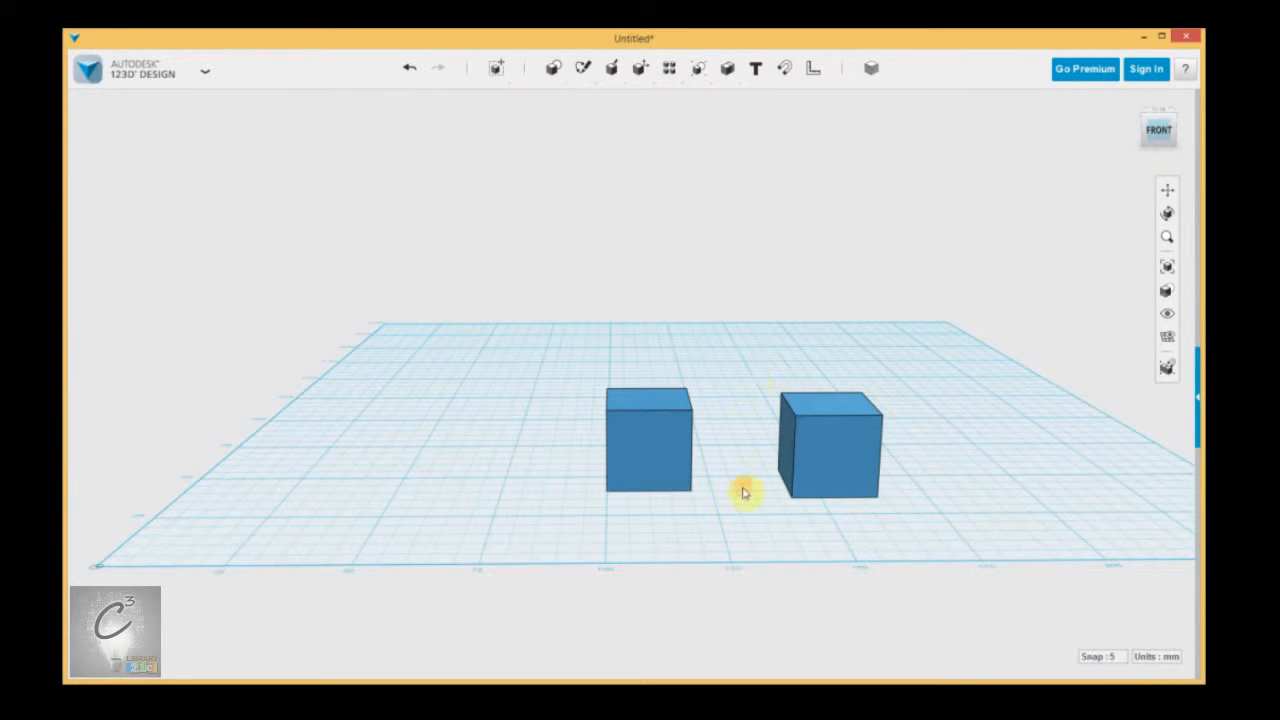
# Zoom in on the two boxes and view them straight from the front, the right side and the top.
pyautogui.moveTo(712, 519); pyautogui.dragTo(645, 464, button='middle')
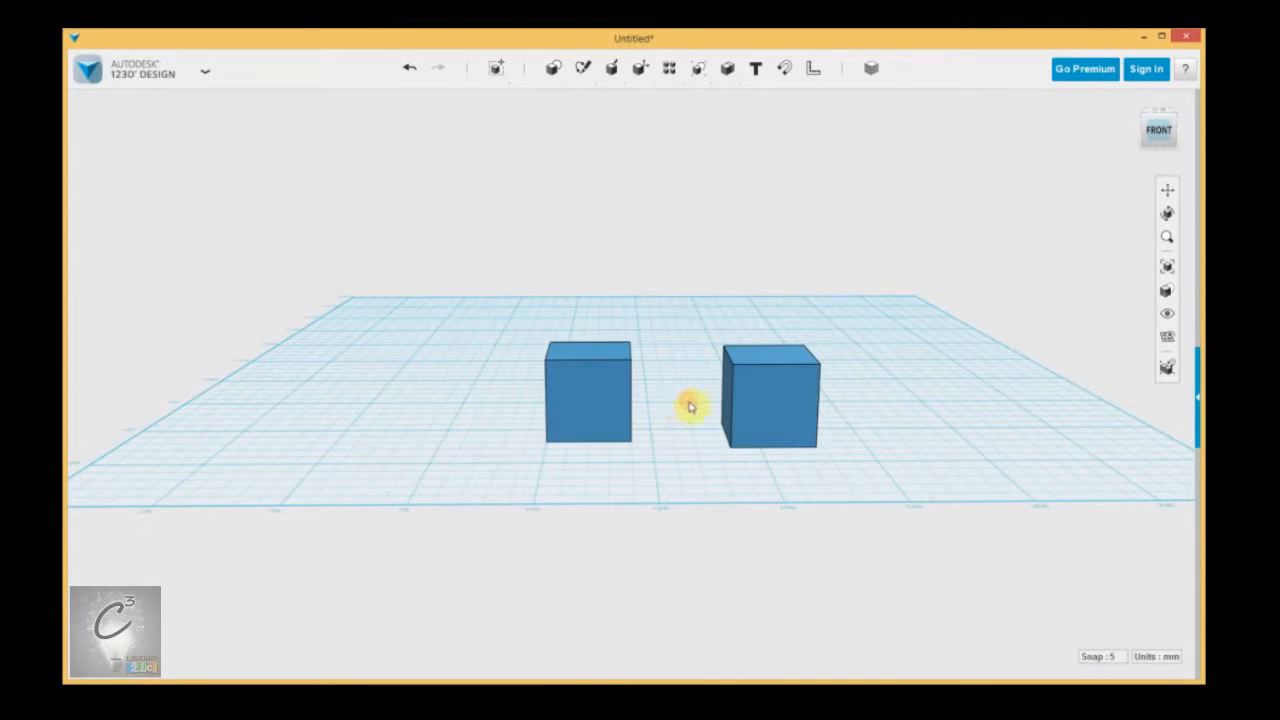
pyautogui.scroll(5, 667, 400)
pyautogui.scroll(-6, 669, 409)
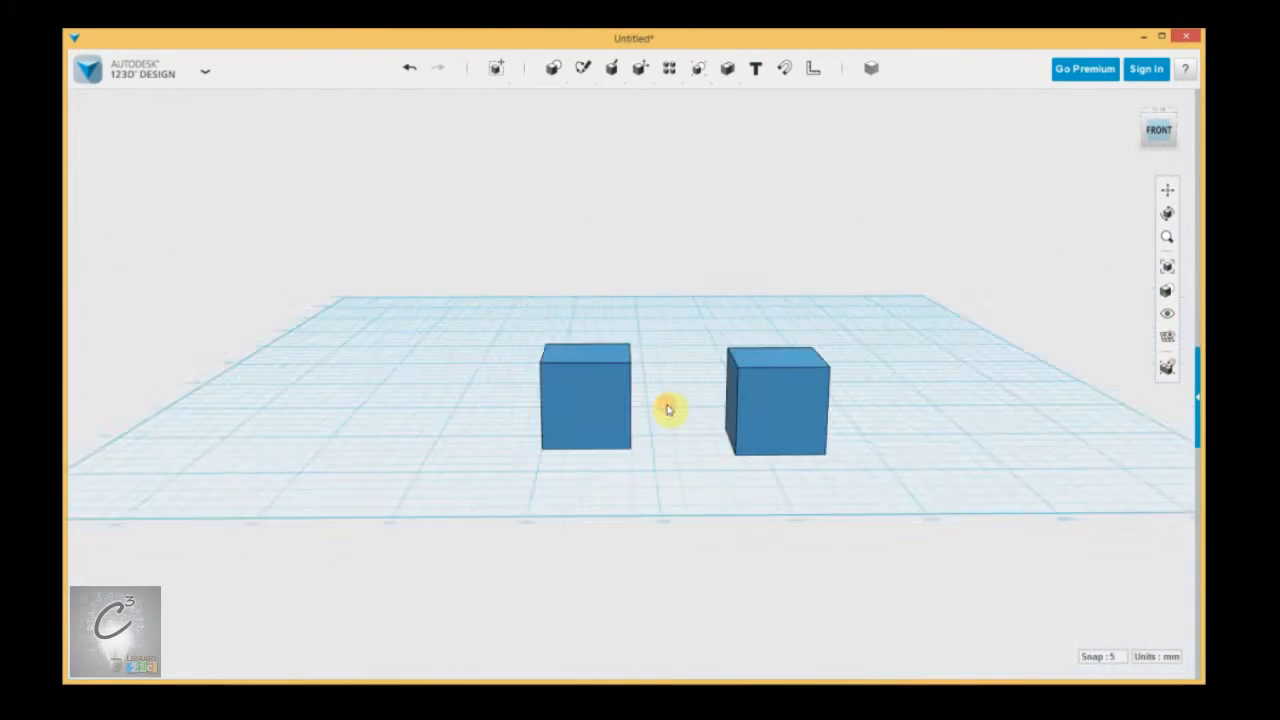
pyautogui.scroll(6, 674, 414)
pyautogui.scroll(-5, 678, 420)
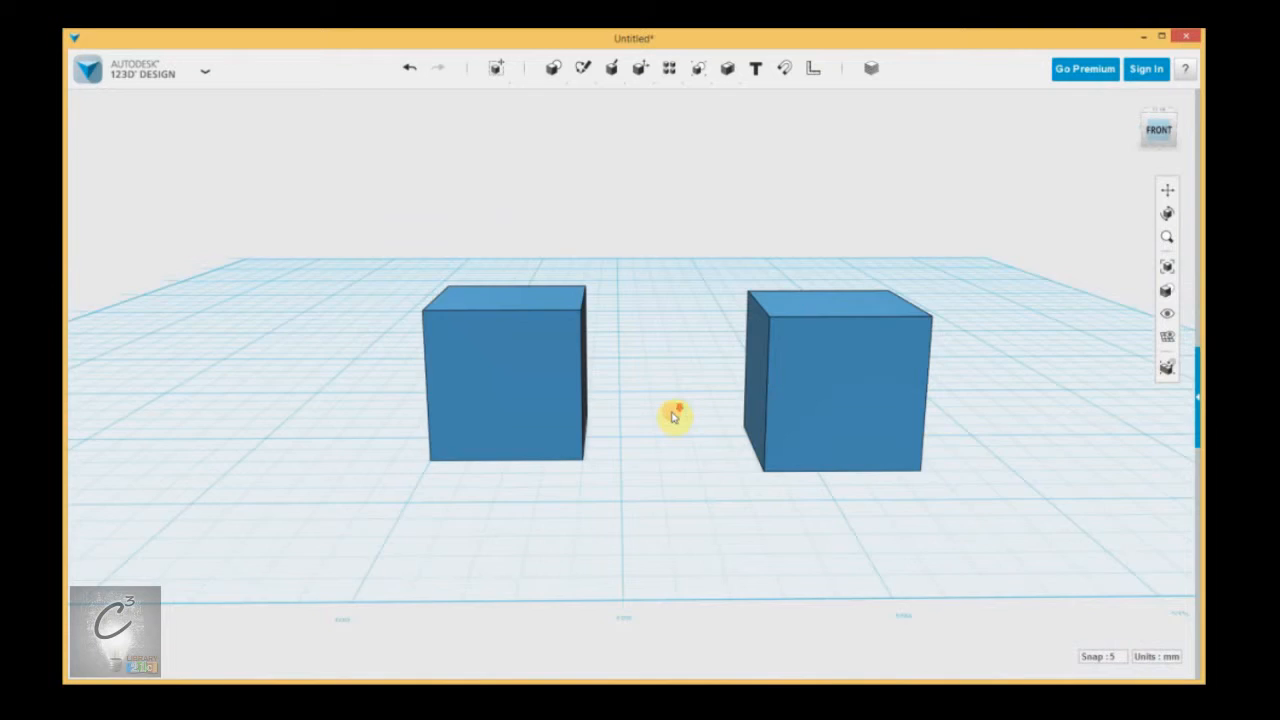
pyautogui.scroll(6, 678, 416)
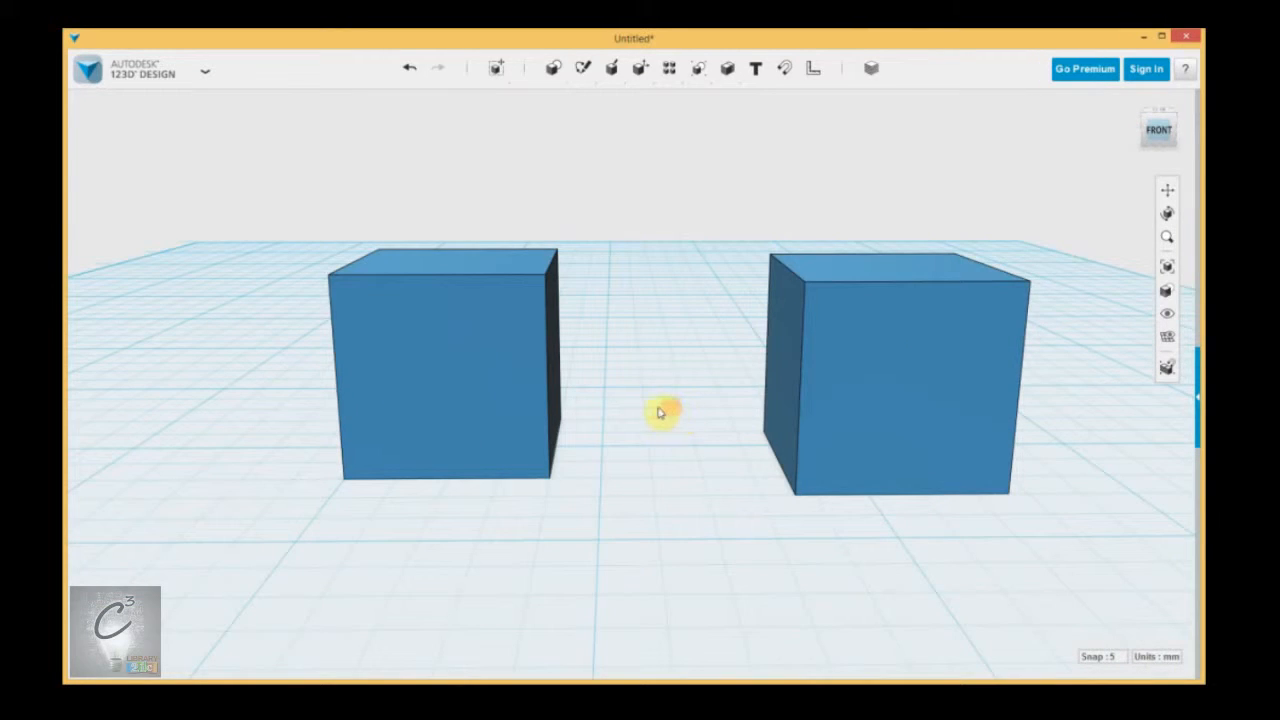
pyautogui.click(1158, 133)
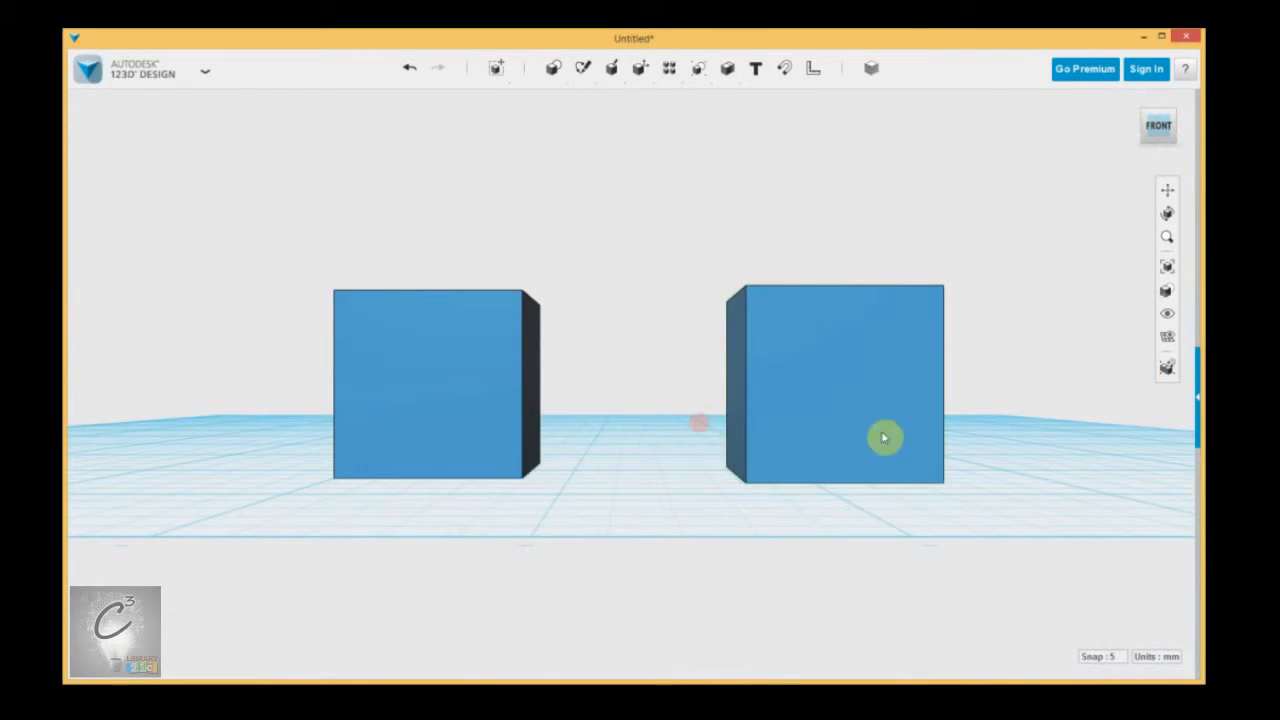
pyautogui.click(1174, 130)
pyautogui.click(1174, 130)
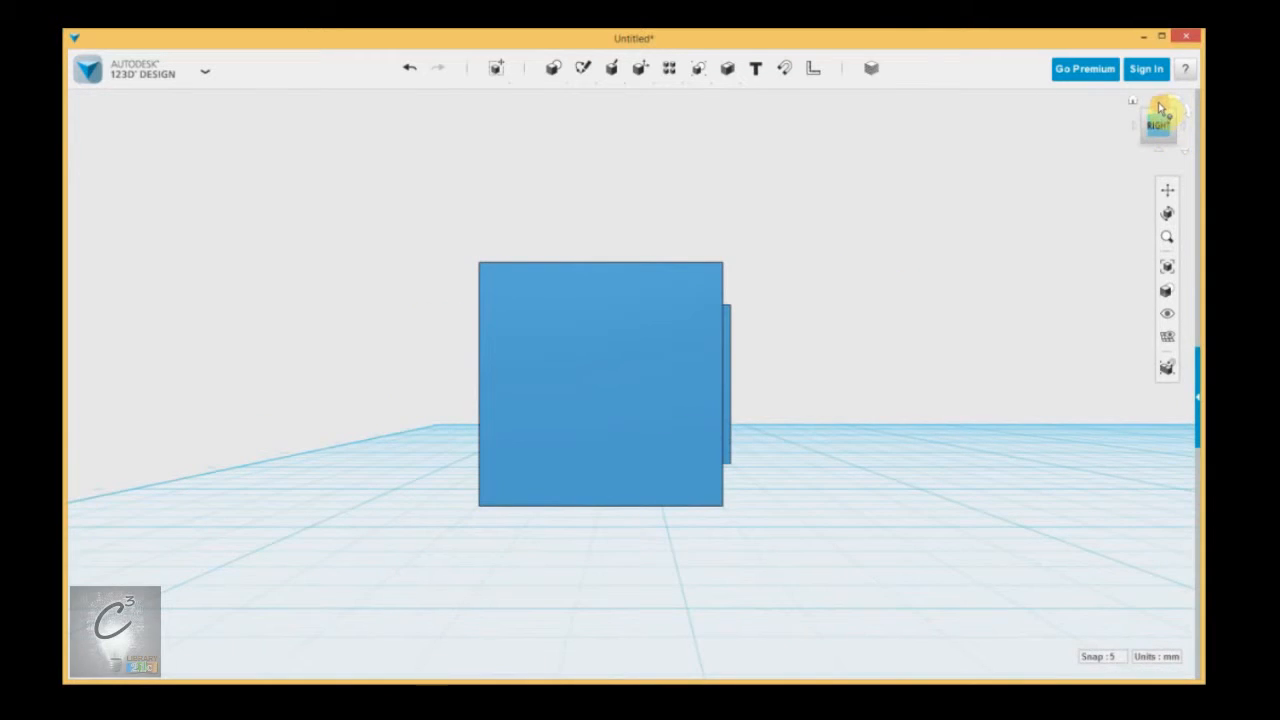
pyautogui.click(1160, 108)
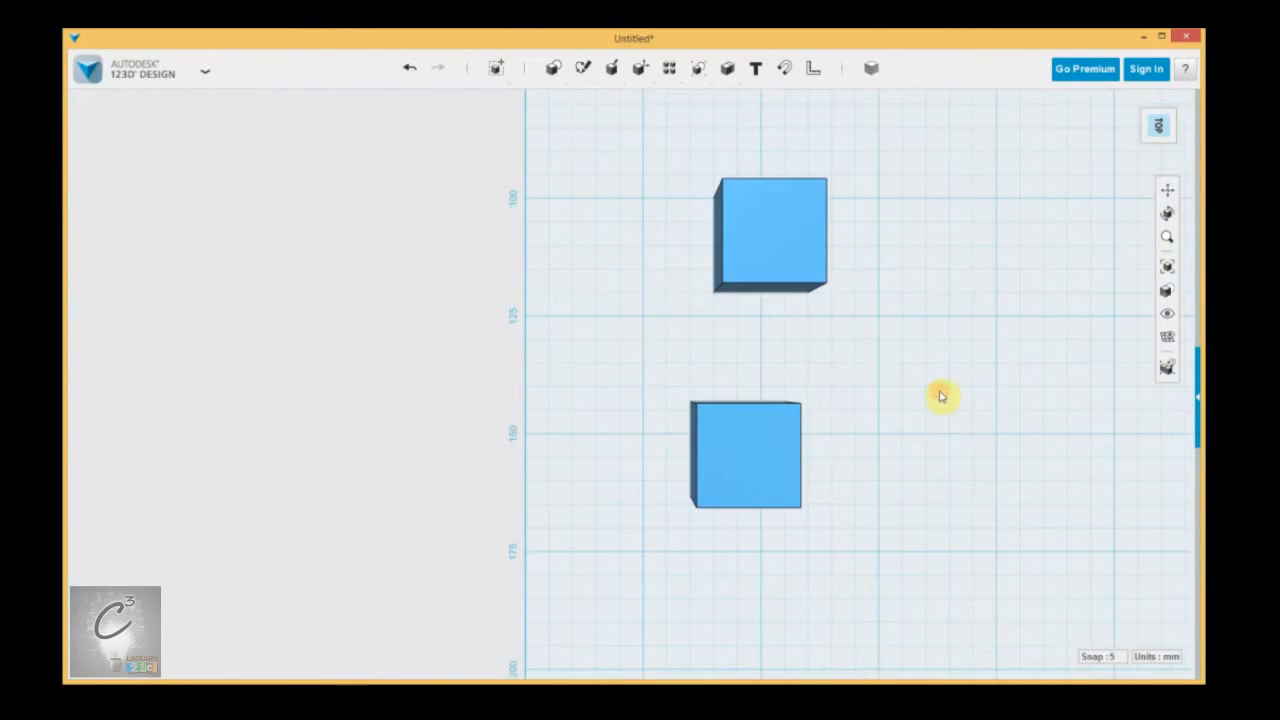
pyautogui.moveTo(940, 397); pyautogui.dragTo(783, 351, button='middle')
pyautogui.scroll(-2, 783, 351)
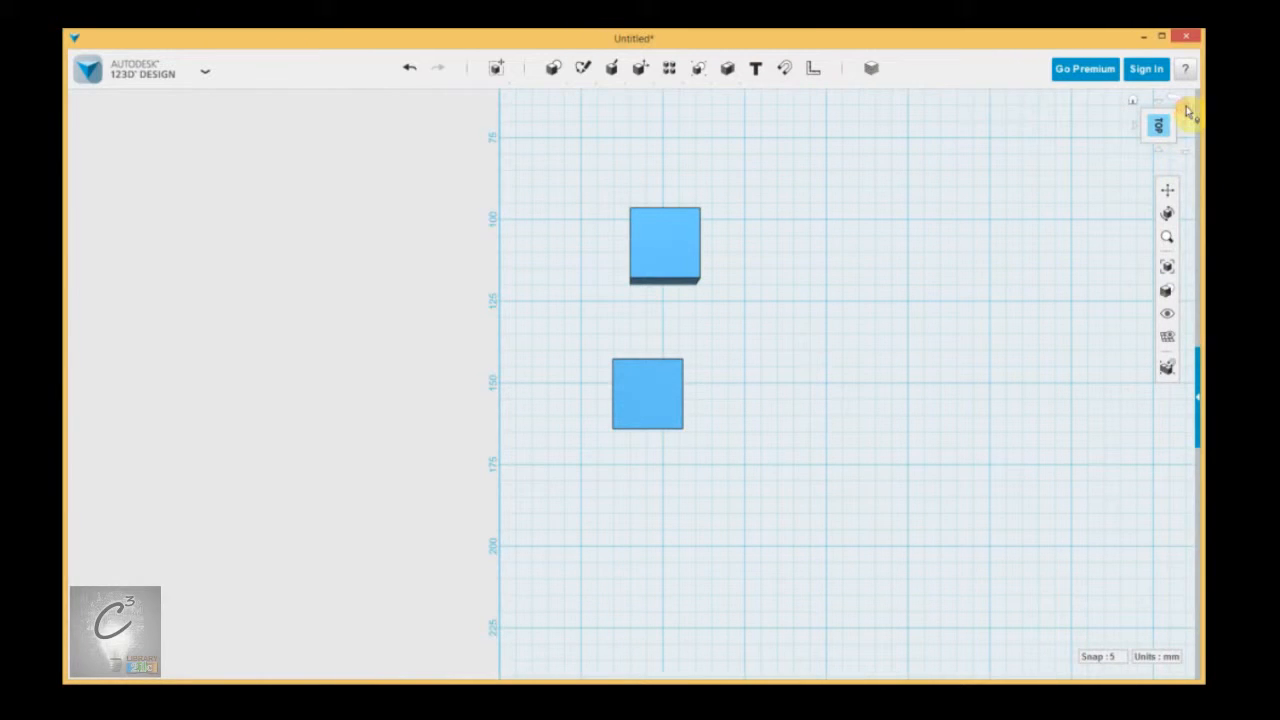
# View the boxes from a corner and from the front, roll the front view upright, and orbit to see their tops.
pyautogui.click(1145, 143)
pyautogui.click(1071, 271)
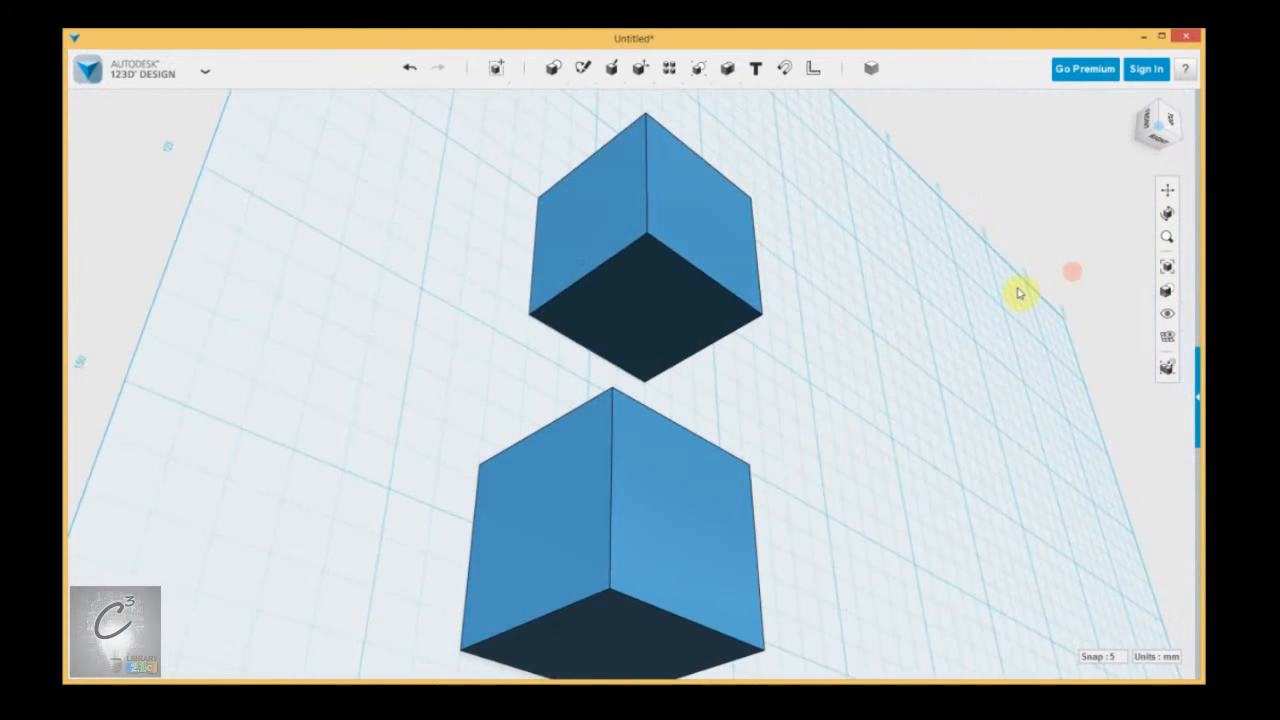
pyautogui.click(1145, 122)
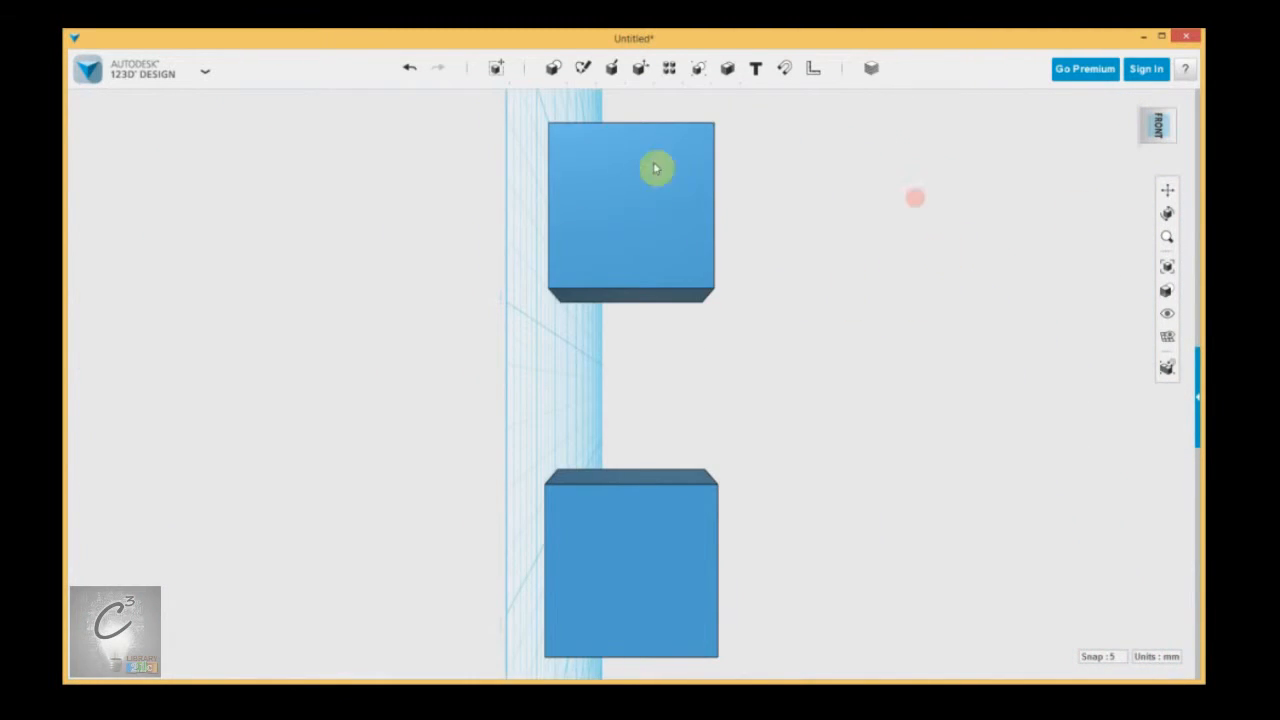
pyautogui.scroll(-3, 728, 428)
pyautogui.moveTo(822, 433); pyautogui.dragTo(729, 466, button='middle')
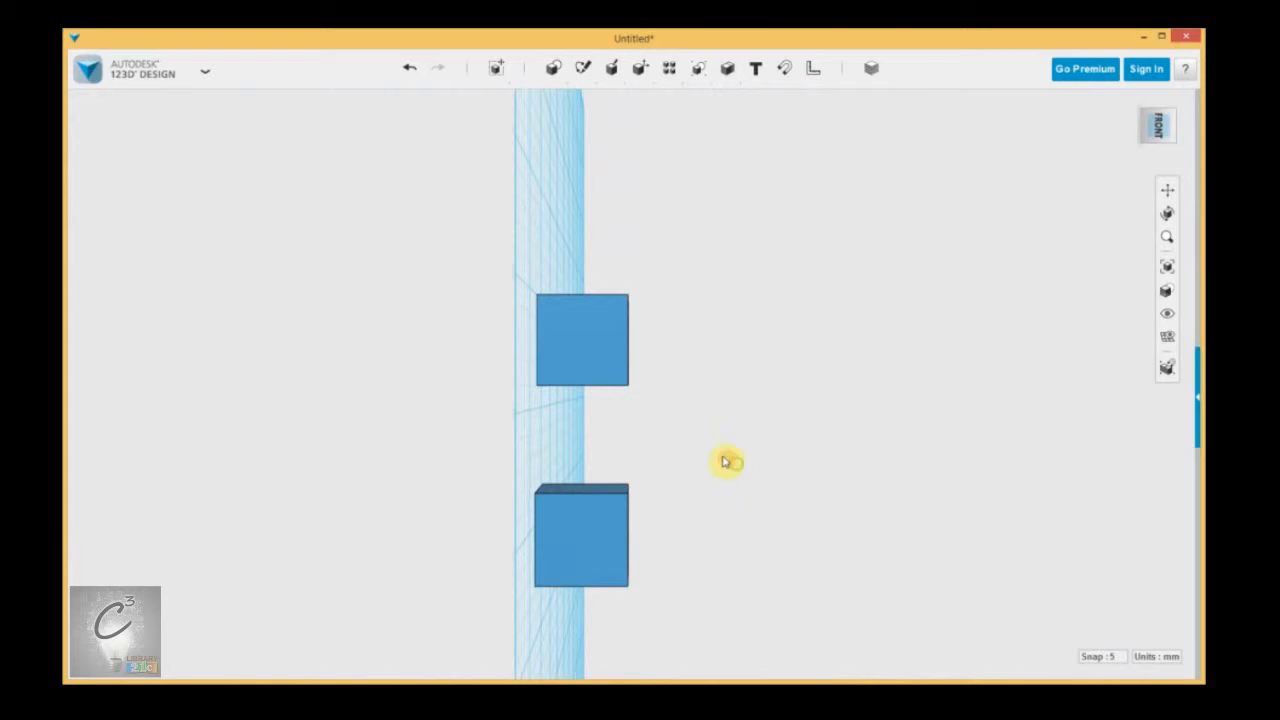
pyautogui.click(1190, 118)
pyautogui.click(1190, 118)
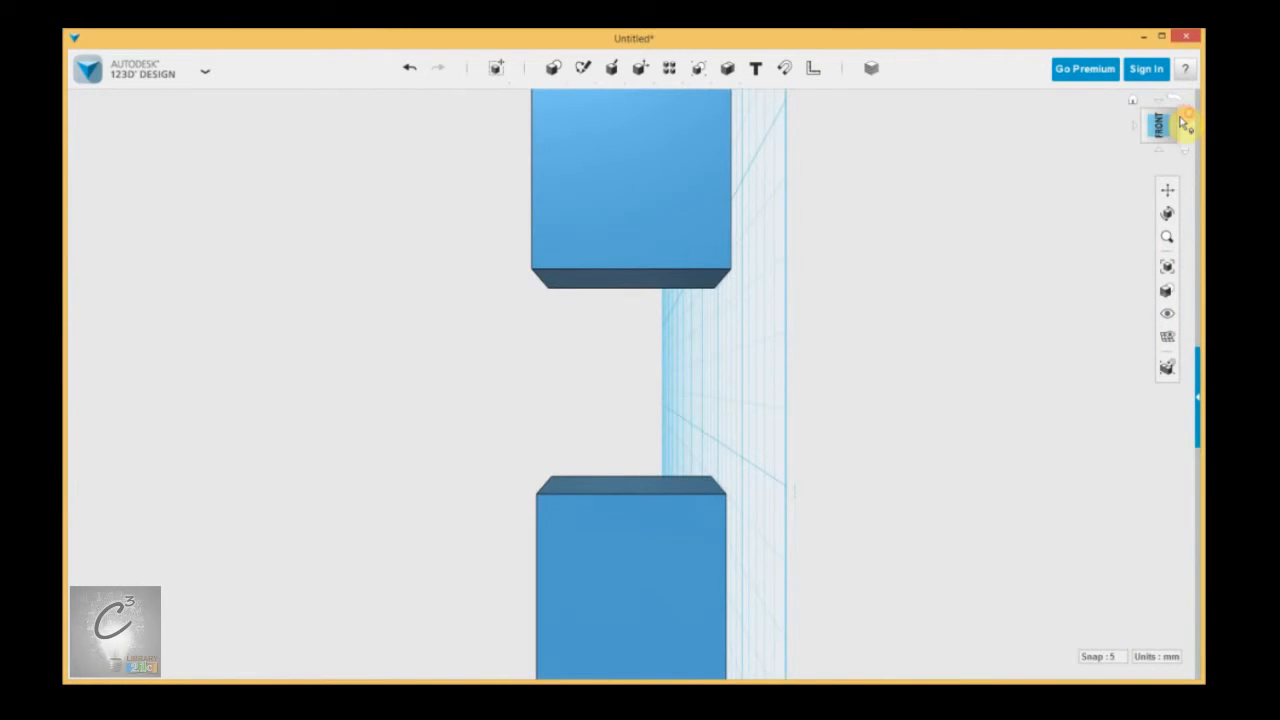
pyautogui.click(1186, 115)
pyautogui.moveTo(689, 240); pyautogui.dragTo(677, 250, button='right')
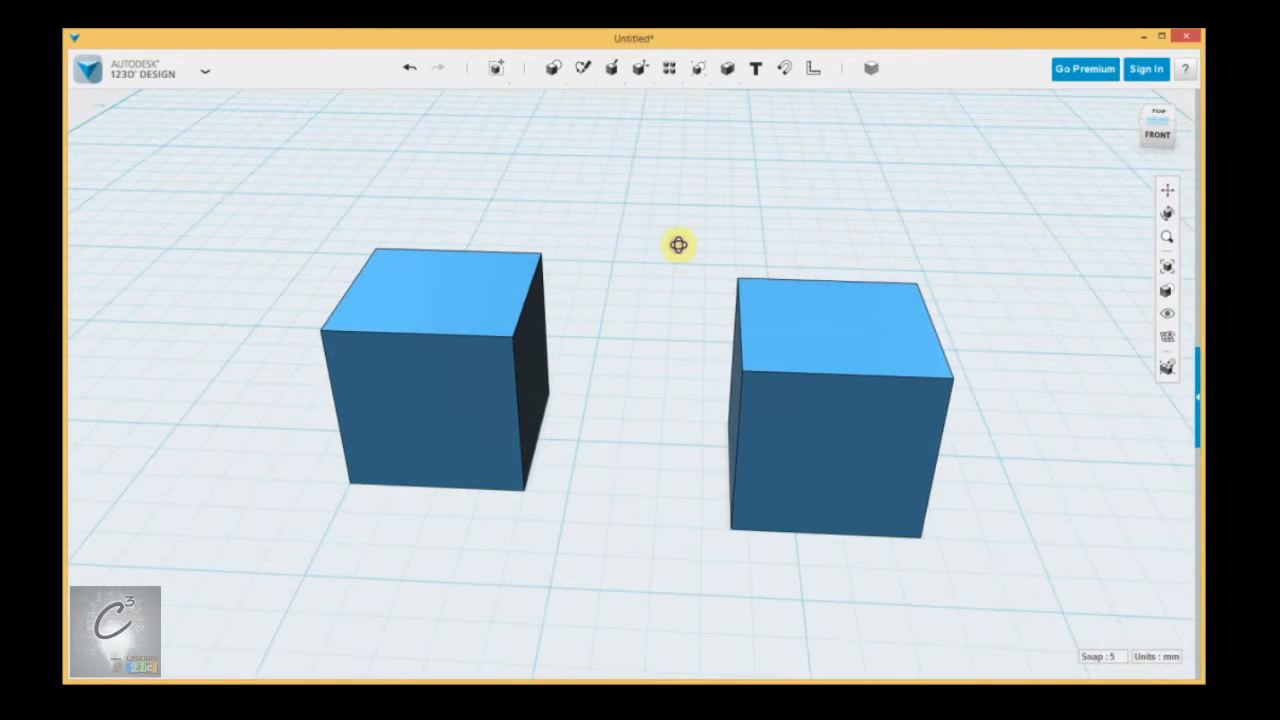
# Return to the Home view and turn it to look at the two boxes from the front and slightly above.
pyautogui.click(1133, 100)
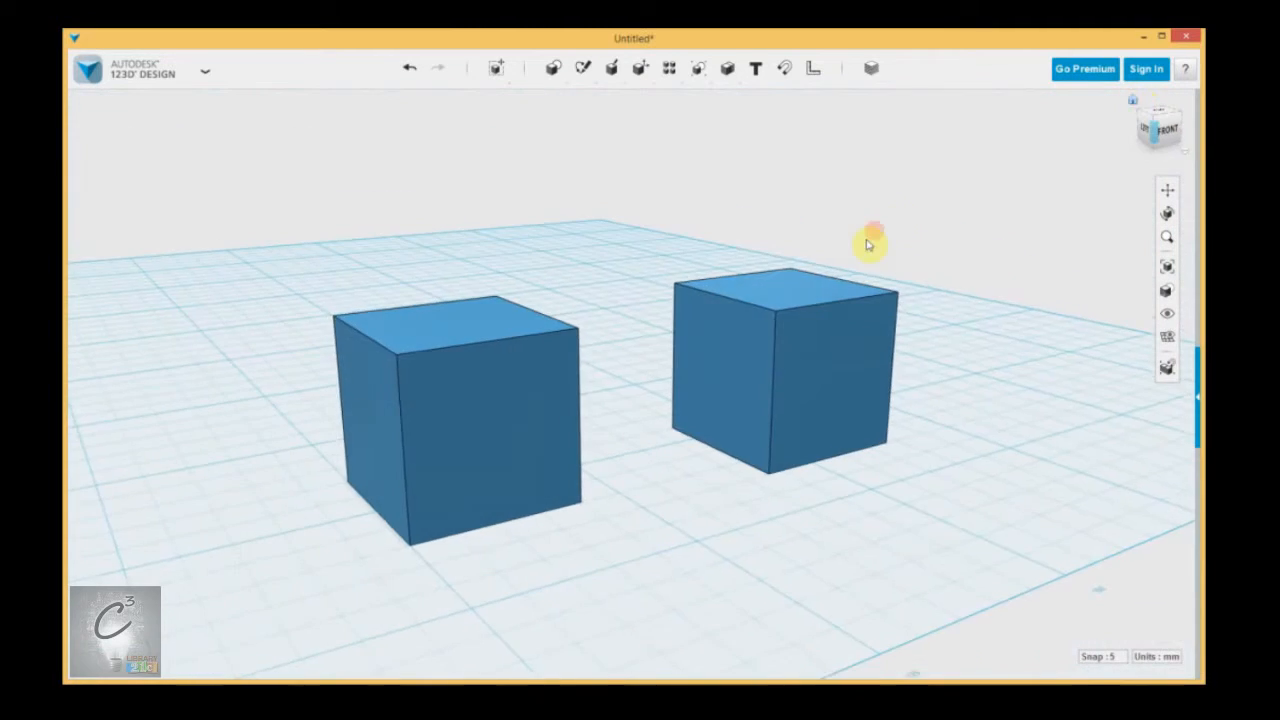
pyautogui.scroll(-3, 868, 245)
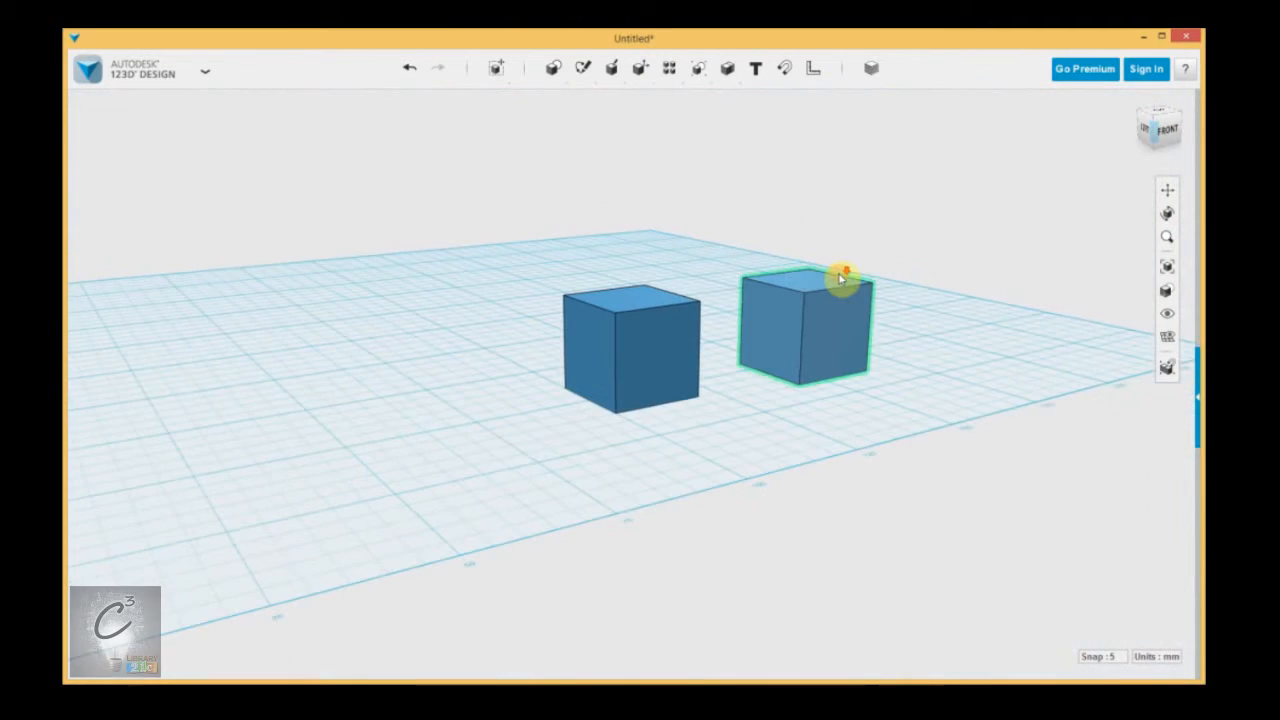
pyautogui.moveTo(975, 187); pyautogui.dragTo(923, 309, button='middle')
pyautogui.click(1168, 135)
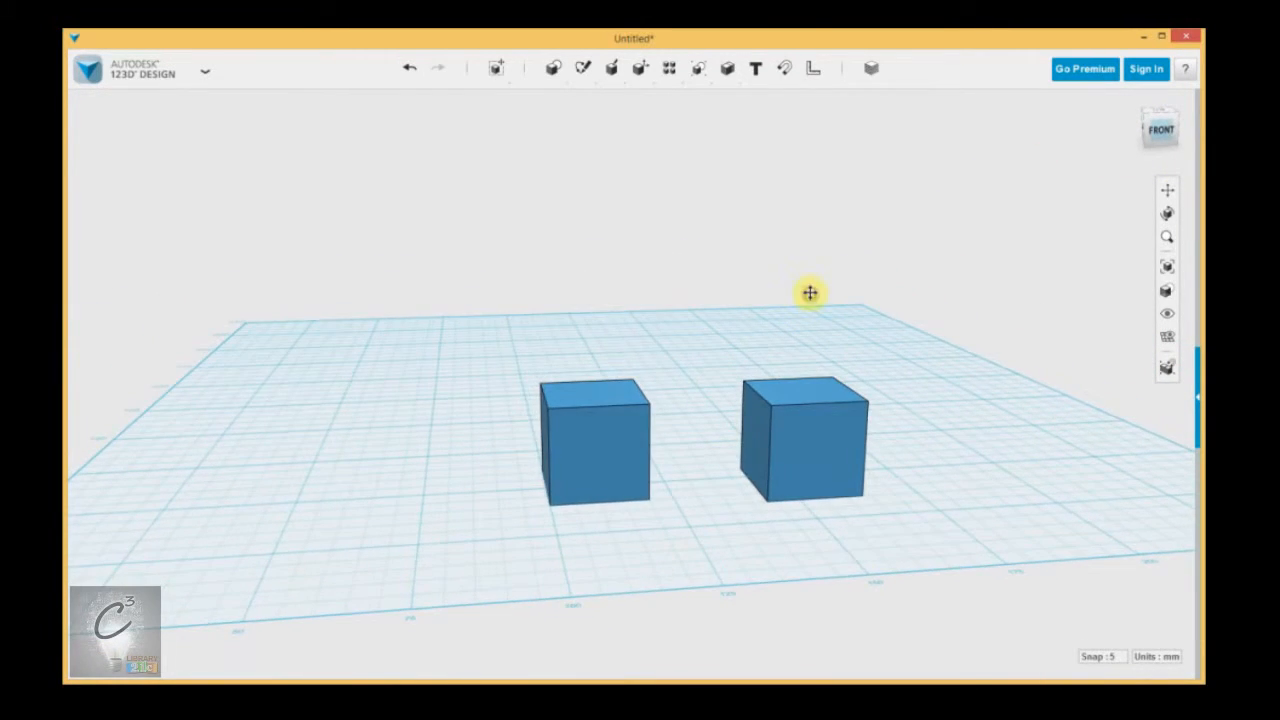
pyautogui.scroll(5, 760, 300)
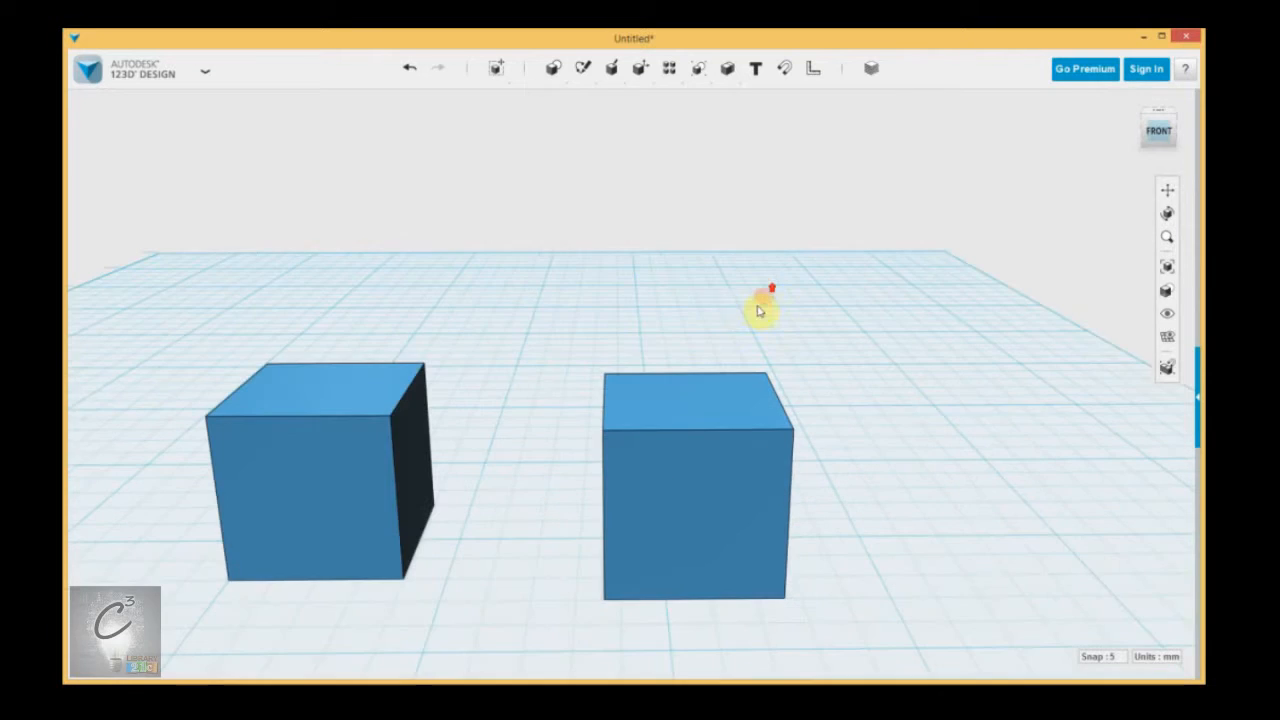
# Place a cone primitive on the grid, behind and between the two boxes.
pyautogui.scroll(-5, 650, 268)
pyautogui.moveTo(659, 232); pyautogui.dragTo(662, 352, button='middle')
pyautogui.moveTo(826, 320)
pyautogui.mouseDown(button='right')
pyautogui.moveTo(760, 326)
pyautogui.moveTo(809, 314)
pyautogui.moveTo(822, 326)
pyautogui.mouseUp(button='right')
pyautogui.moveTo(553, 68)
pyautogui.click(609, 100)
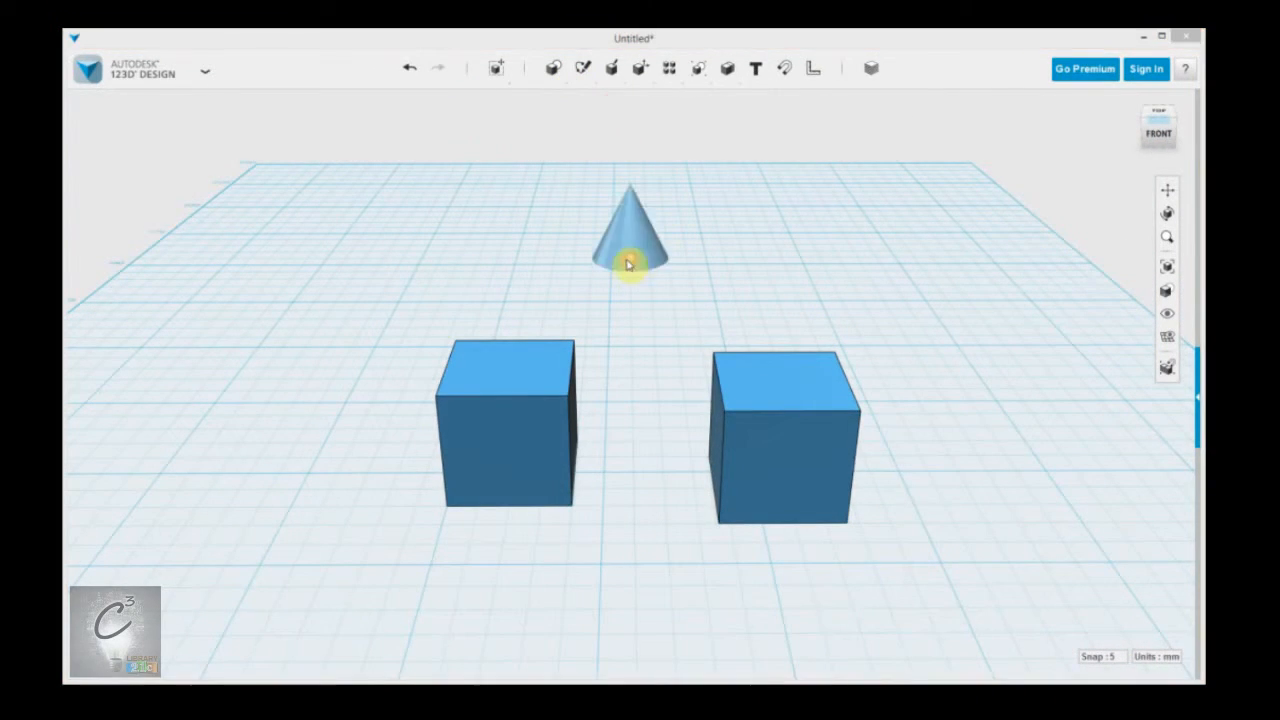
pyautogui.click(640, 216)
# Place a sphere behind and to the left of the left-hand box, and move the right-hand box farther to the right.
pyautogui.moveTo(551, 71)
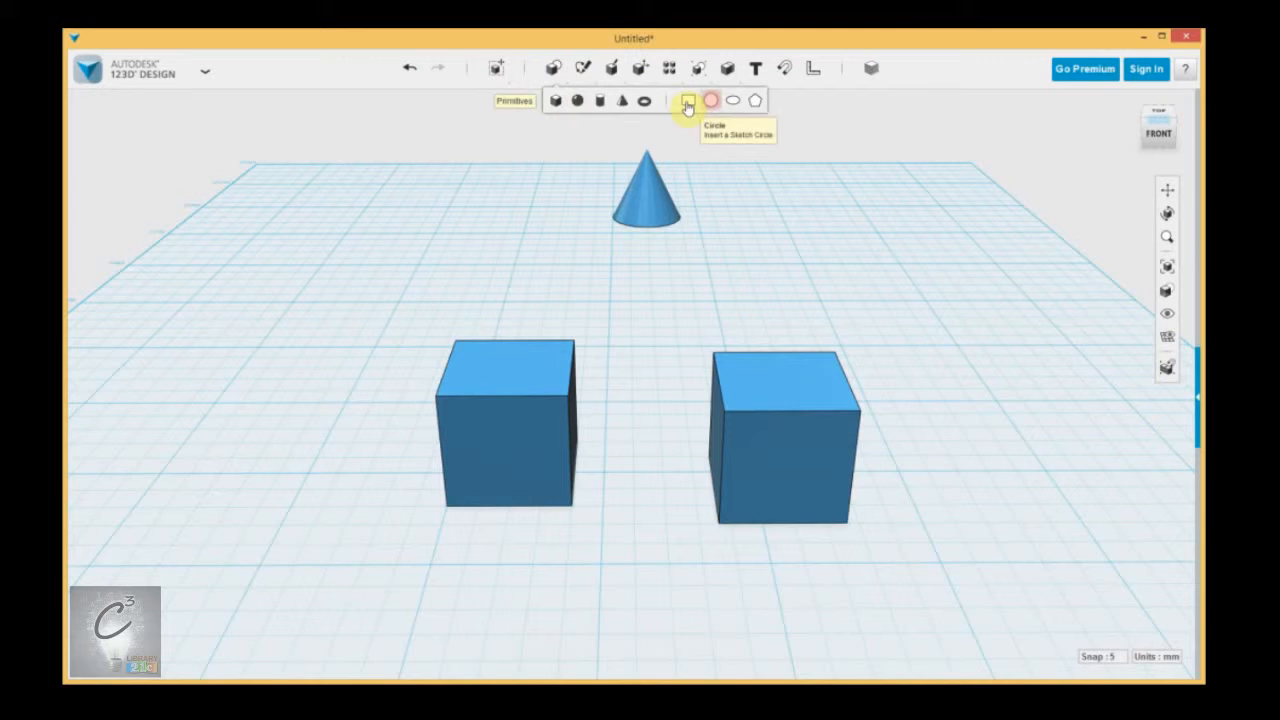
pyautogui.click(577, 100)
pyautogui.click(378, 316)
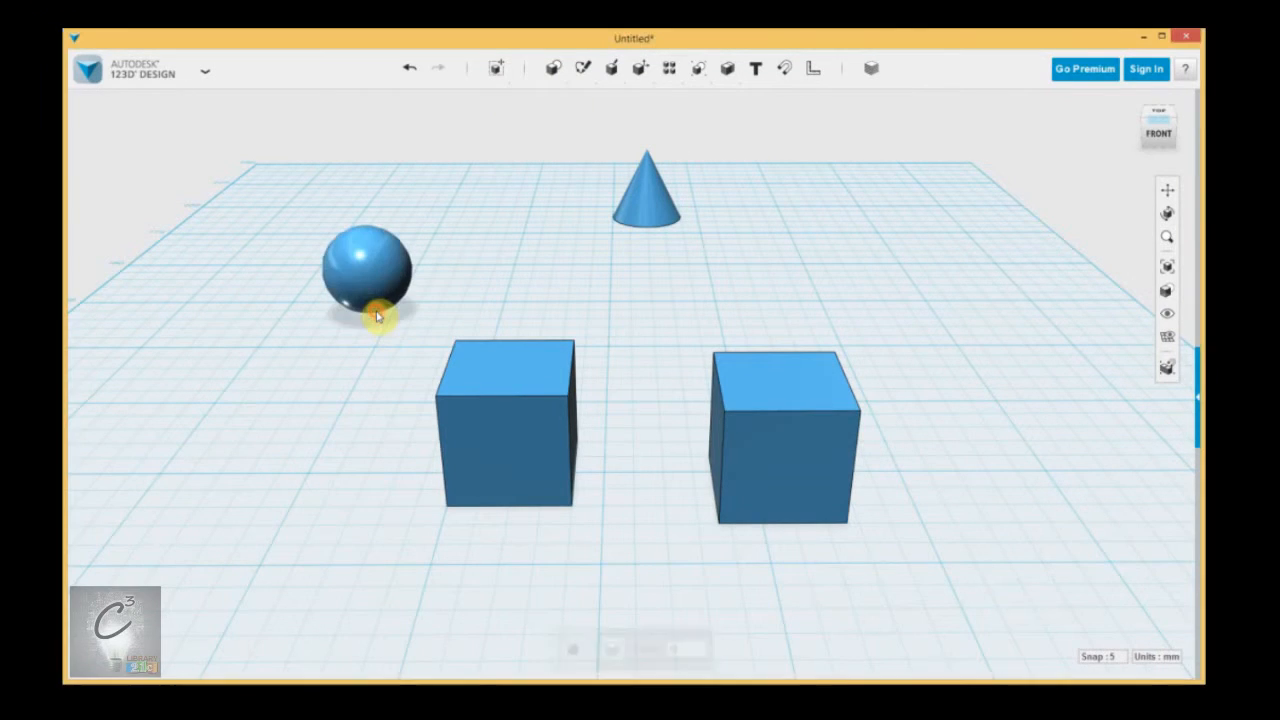
pyautogui.moveTo(803, 463); pyautogui.dragTo(927, 499)
# Examine the four solids in perspective from straight ahead and from slightly above, comparing their apparent sizes at different zooms.
pyautogui.moveTo(1147, 134); pyautogui.dragTo(1163, 135)
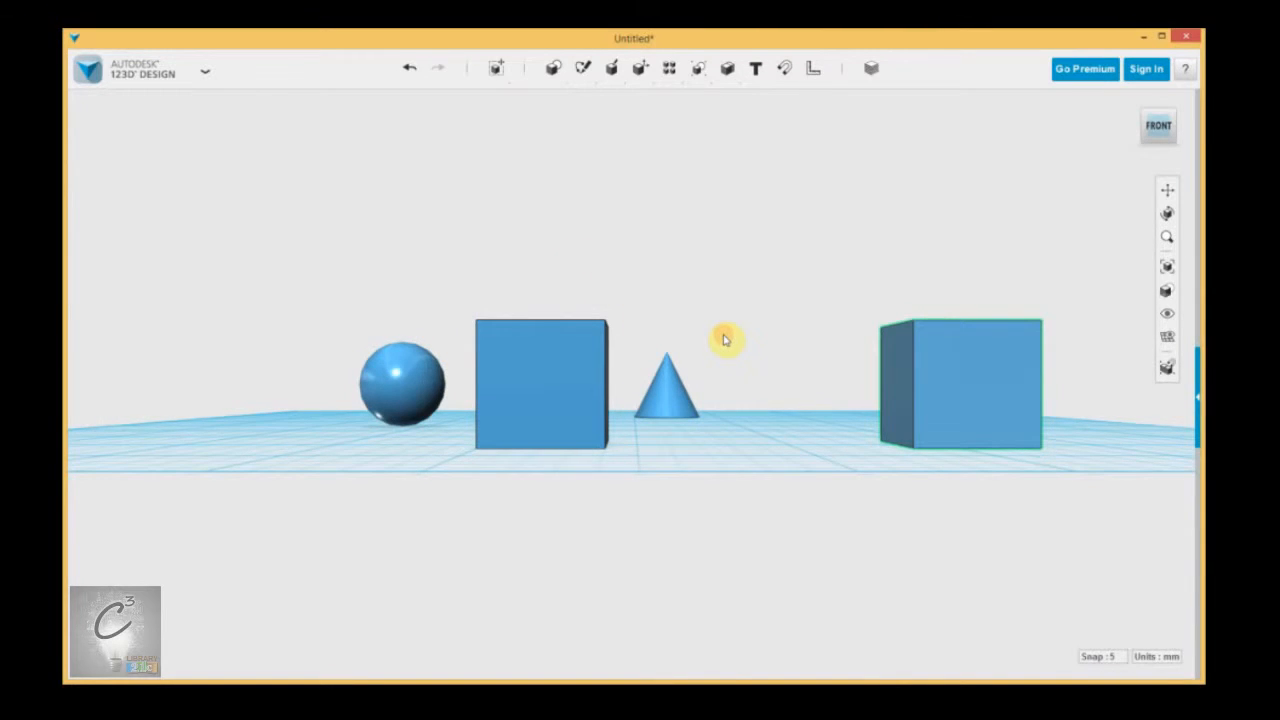
pyautogui.moveTo(728, 352); pyautogui.dragTo(731, 355, button='right')
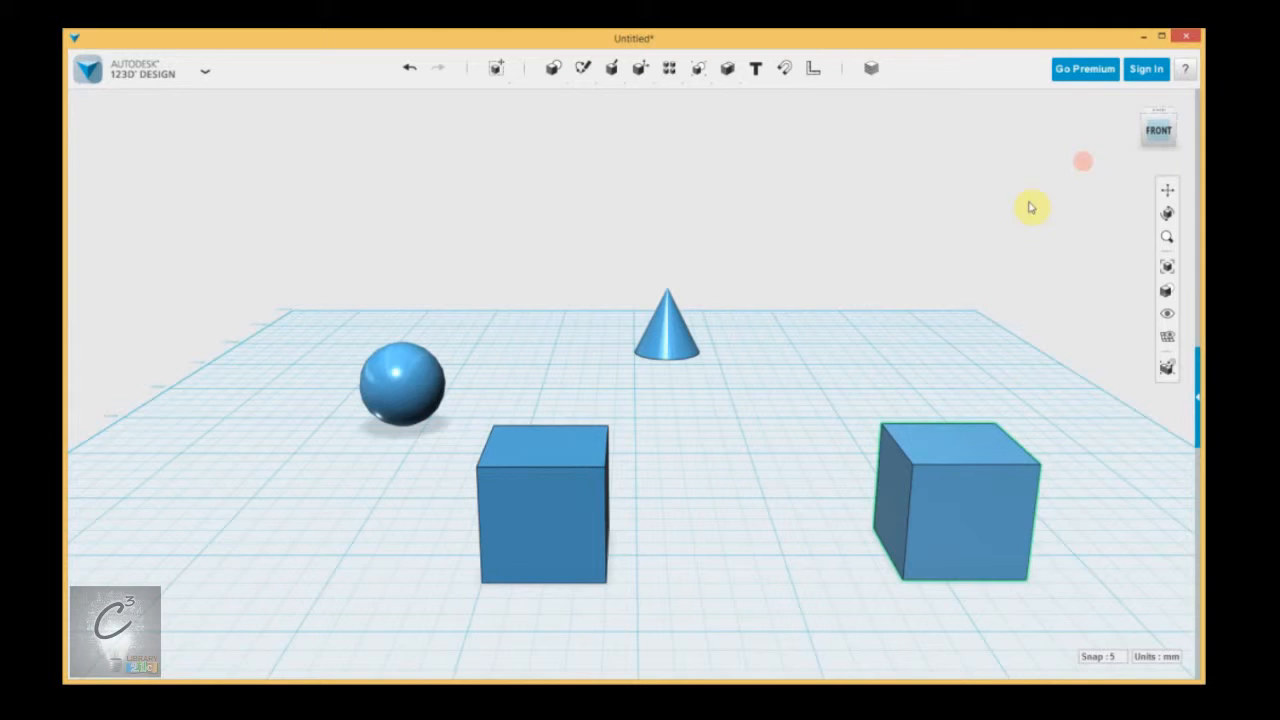
pyautogui.scroll(2, 842, 364)
pyautogui.scroll(-3, 745, 395)
pyautogui.scroll(4, 706, 411)
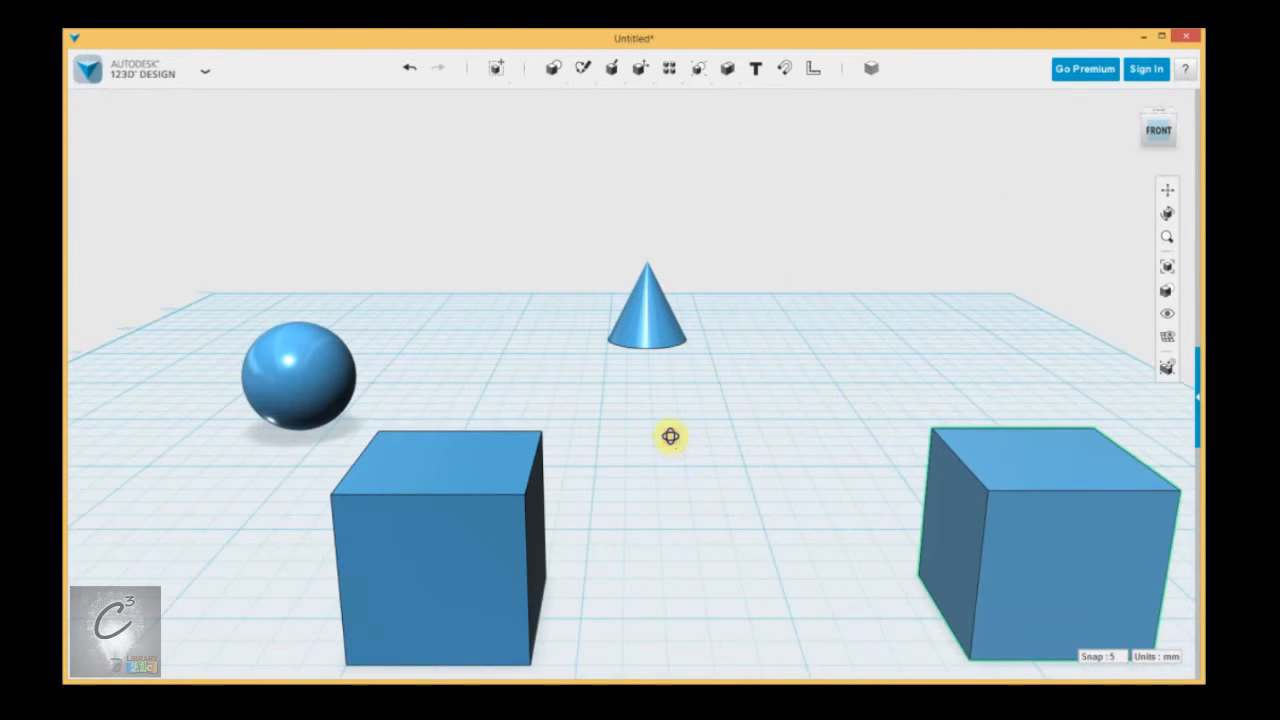
pyautogui.moveTo(670, 436); pyautogui.dragTo(668, 434, button='right')
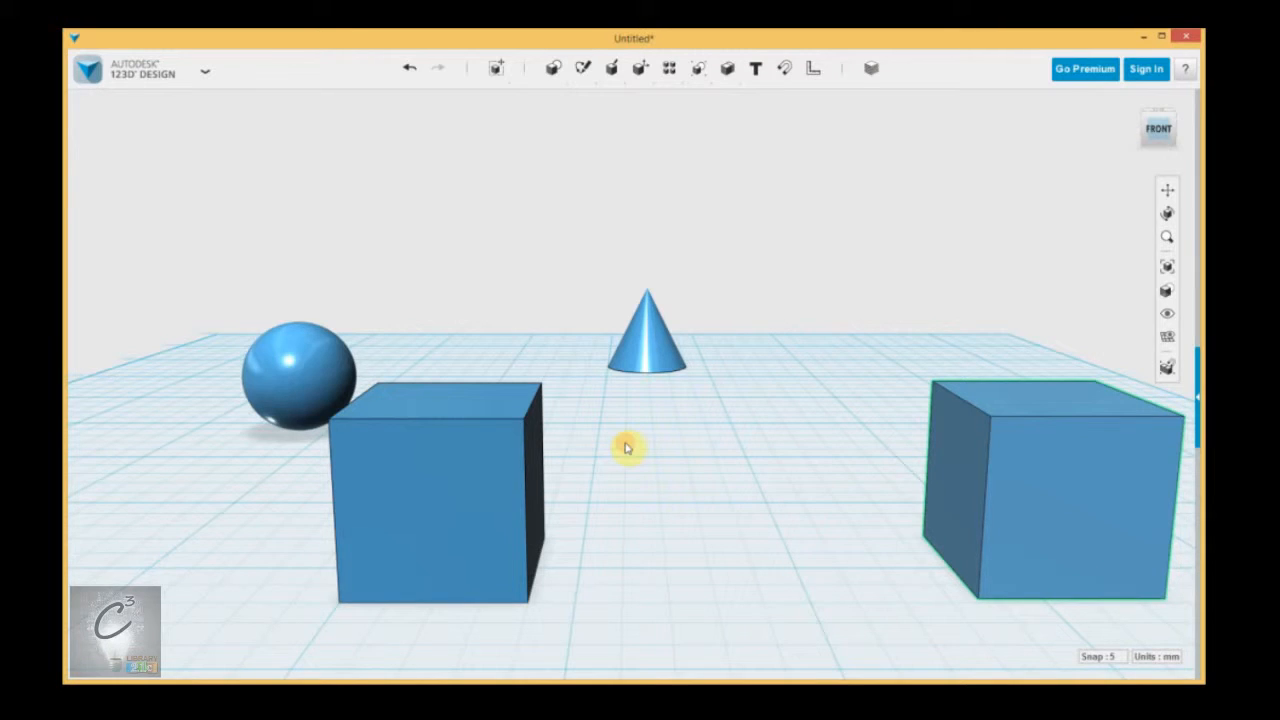
pyautogui.moveTo(626, 447); pyautogui.dragTo(625, 428, button='right')
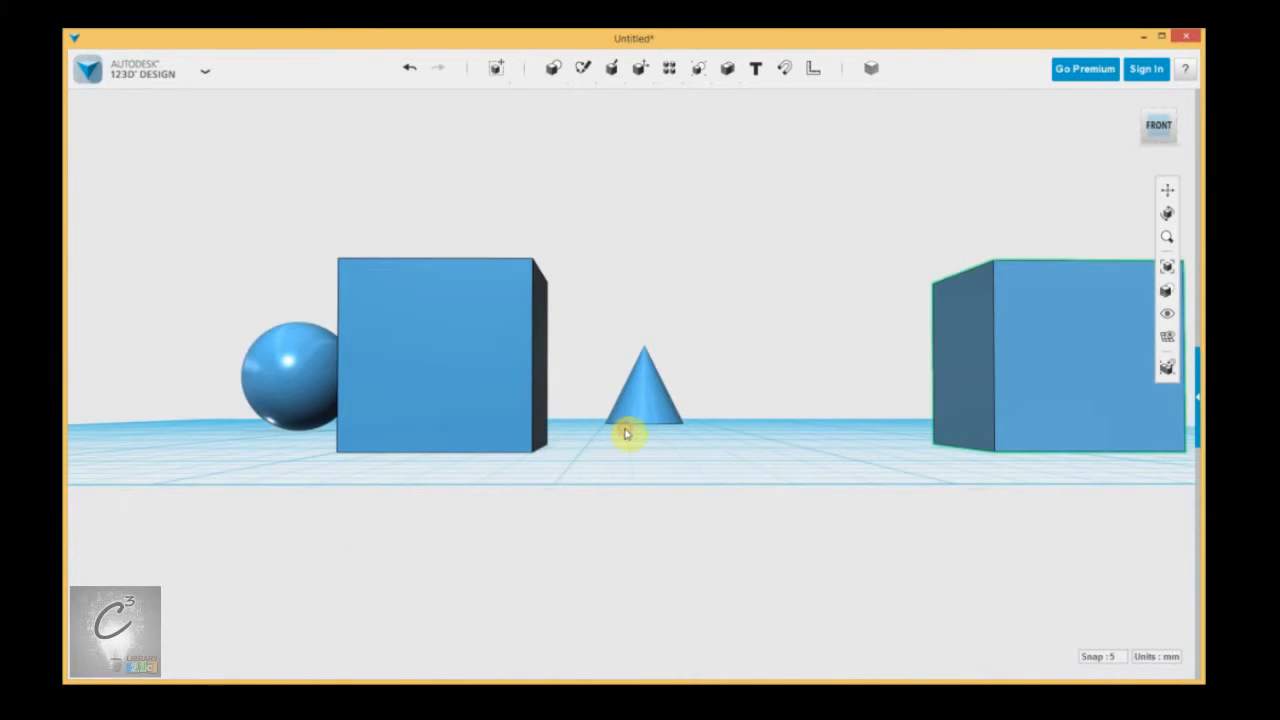
pyautogui.scroll(-2, 743, 358)
pyautogui.moveTo(744, 359); pyautogui.dragTo(745, 367, button='right')
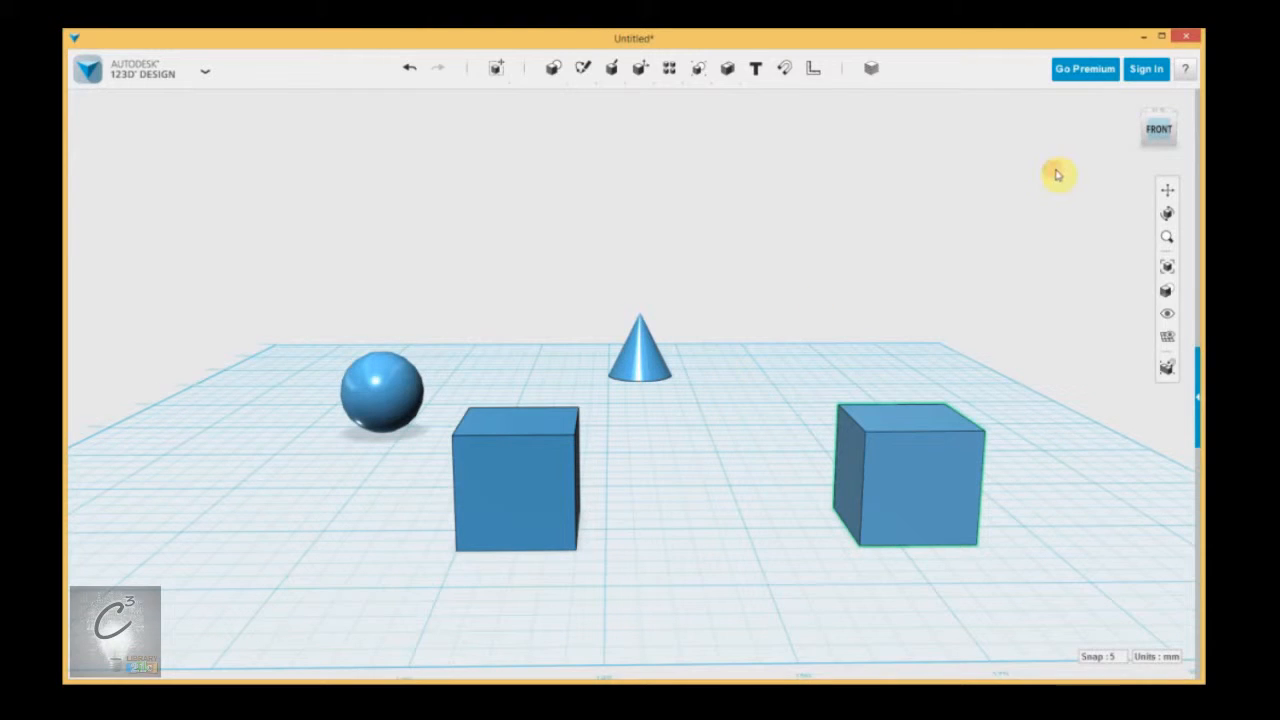
# Switch the view to Orthographic projection and examine the four solids from slightly above.
pyautogui.click(1187, 157)
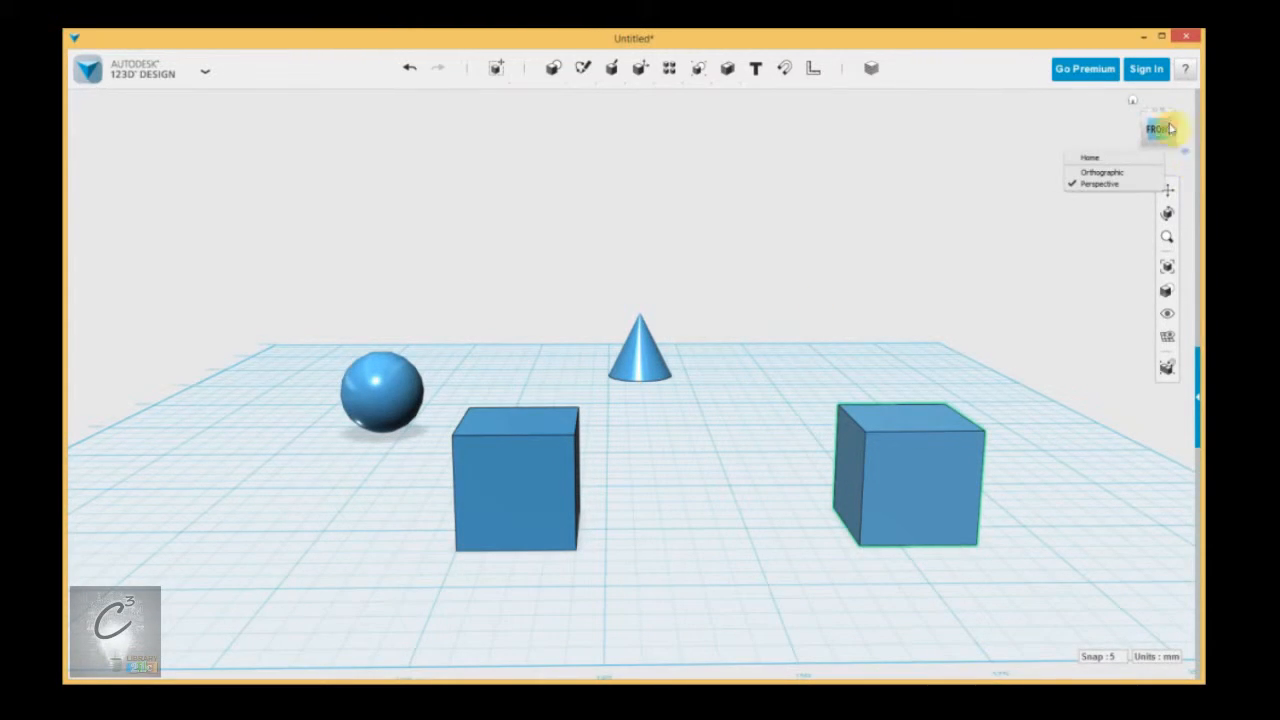
pyautogui.click(1115, 173)
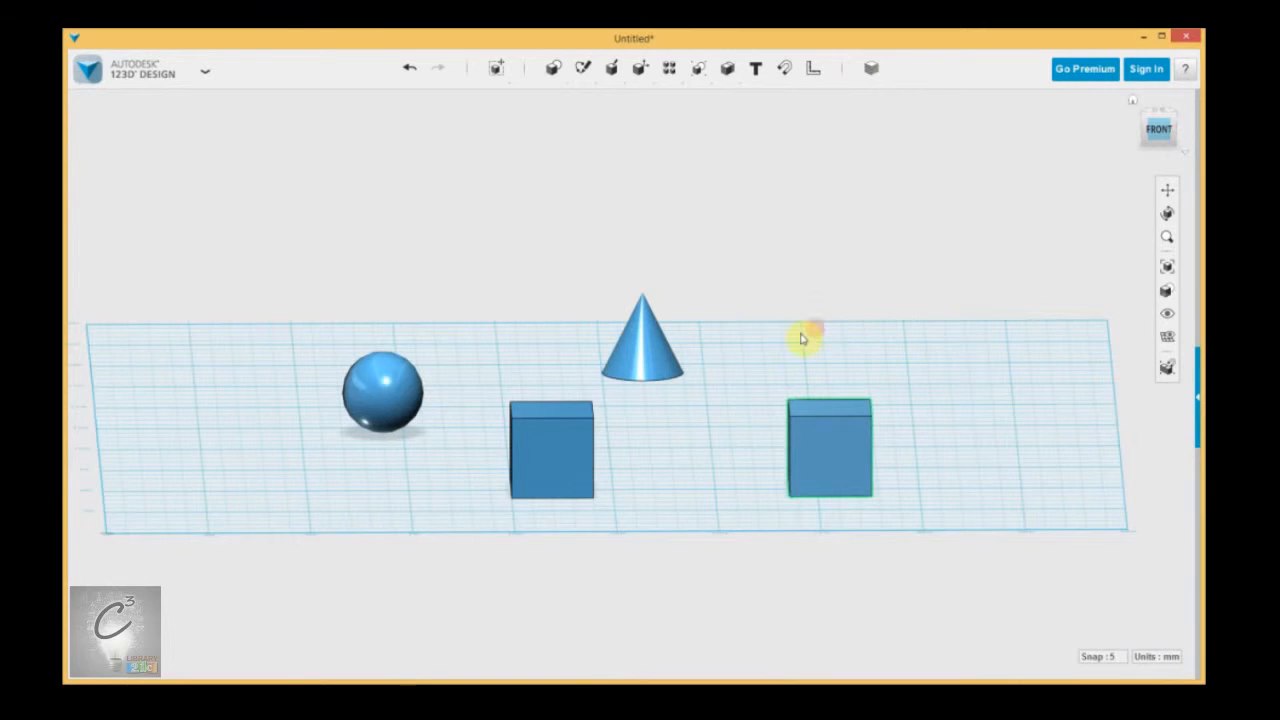
pyautogui.scroll(3, 668, 438)
pyautogui.scroll(-2, 671, 421)
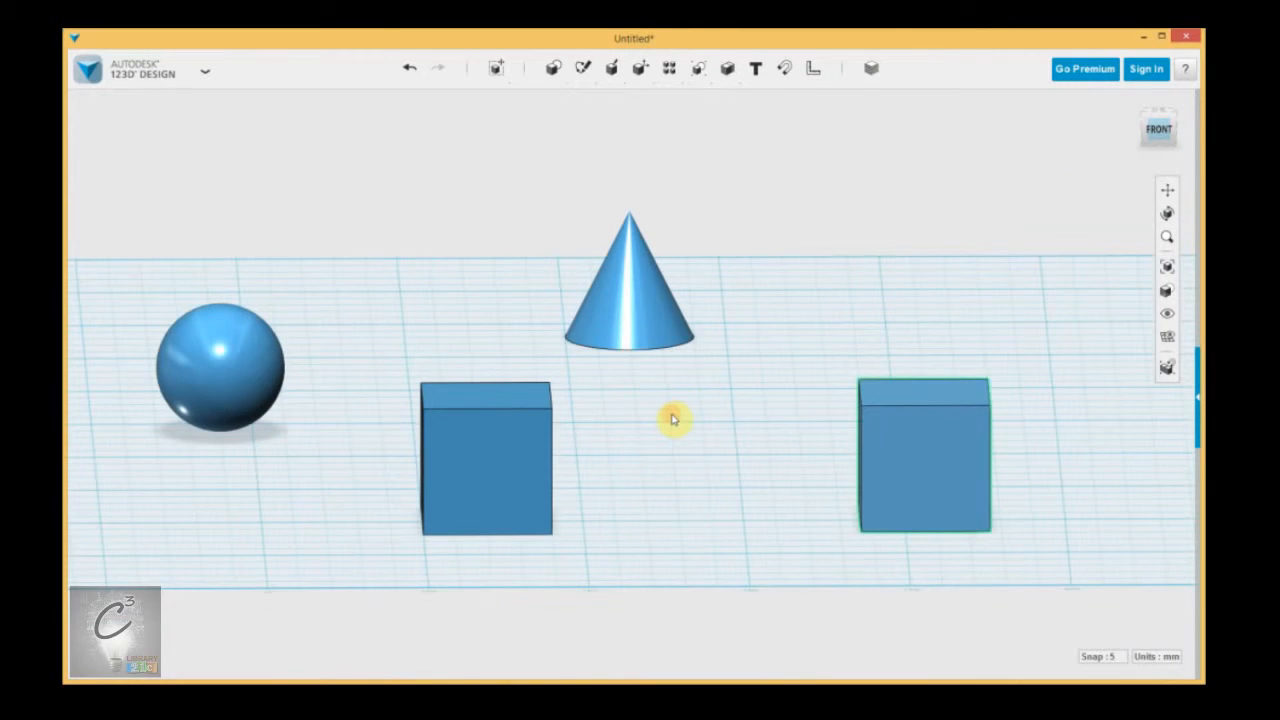
pyautogui.moveTo(662, 428); pyautogui.dragTo(738, 489, button='middle')
# View the four solids in orthographic projection straight from the front, the left and the back.
pyautogui.click(1161, 130)
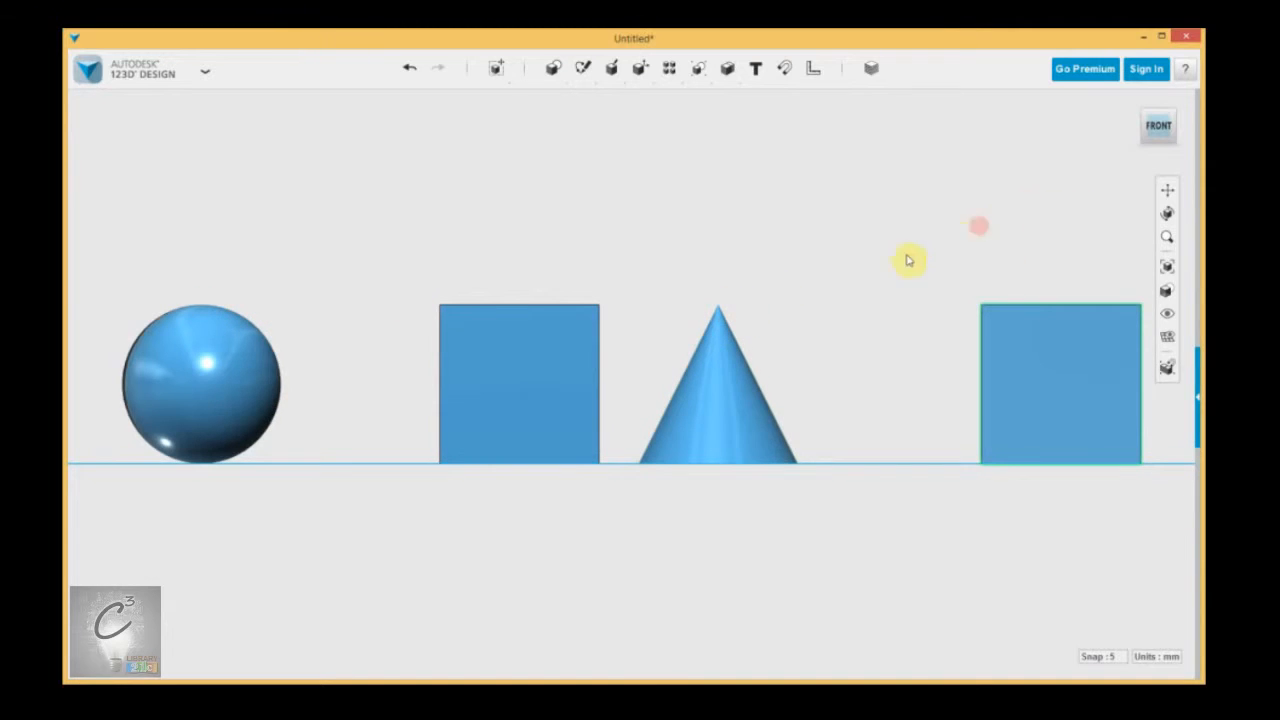
pyautogui.click(1149, 130)
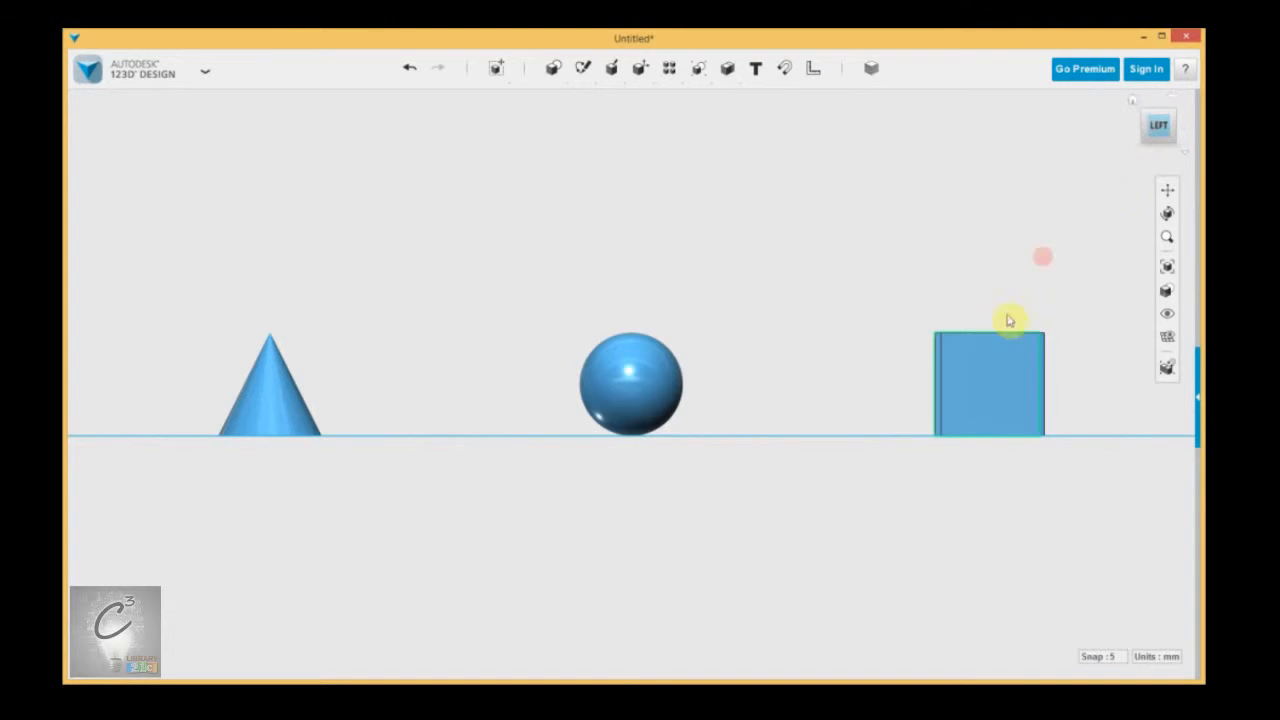
pyautogui.click(1153, 127)
pyautogui.click(1155, 127)
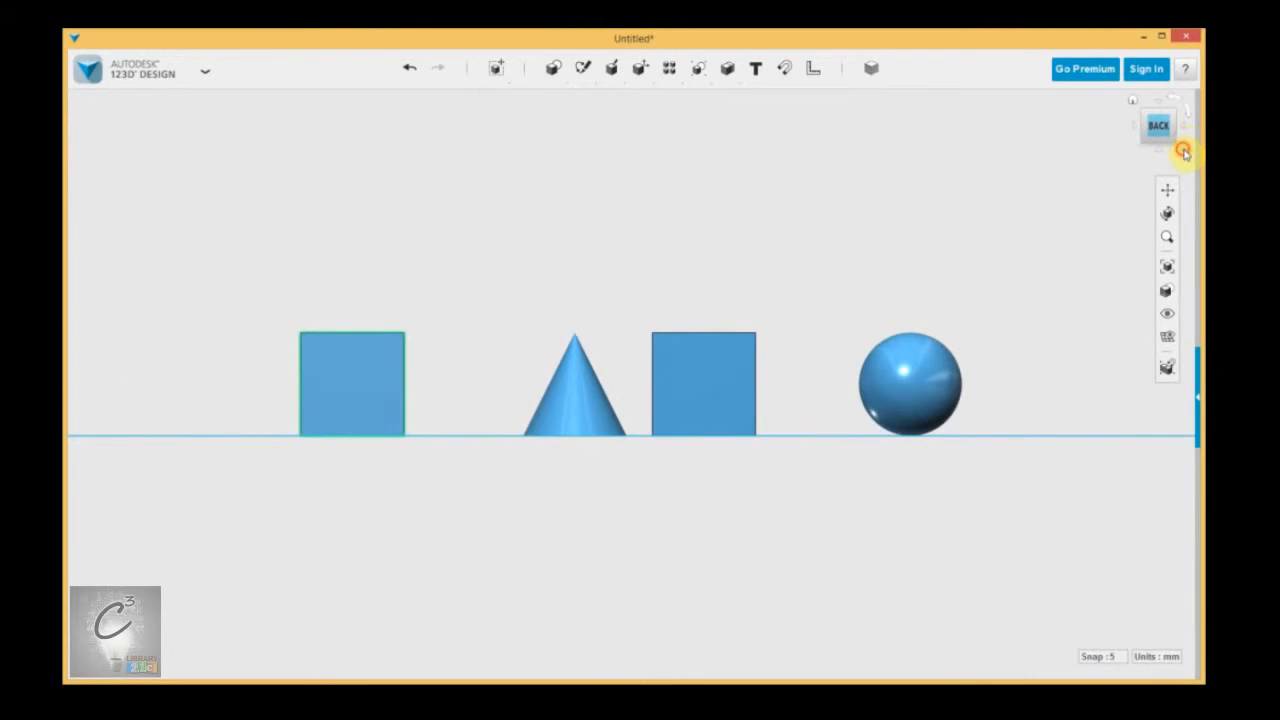
# Switch the view back to Perspective and orbit to look at the solids from the front and slightly above.
pyautogui.click(1180, 148)
pyautogui.click(1099, 182)
pyautogui.moveTo(820, 289); pyautogui.dragTo(601, 311, button='right')
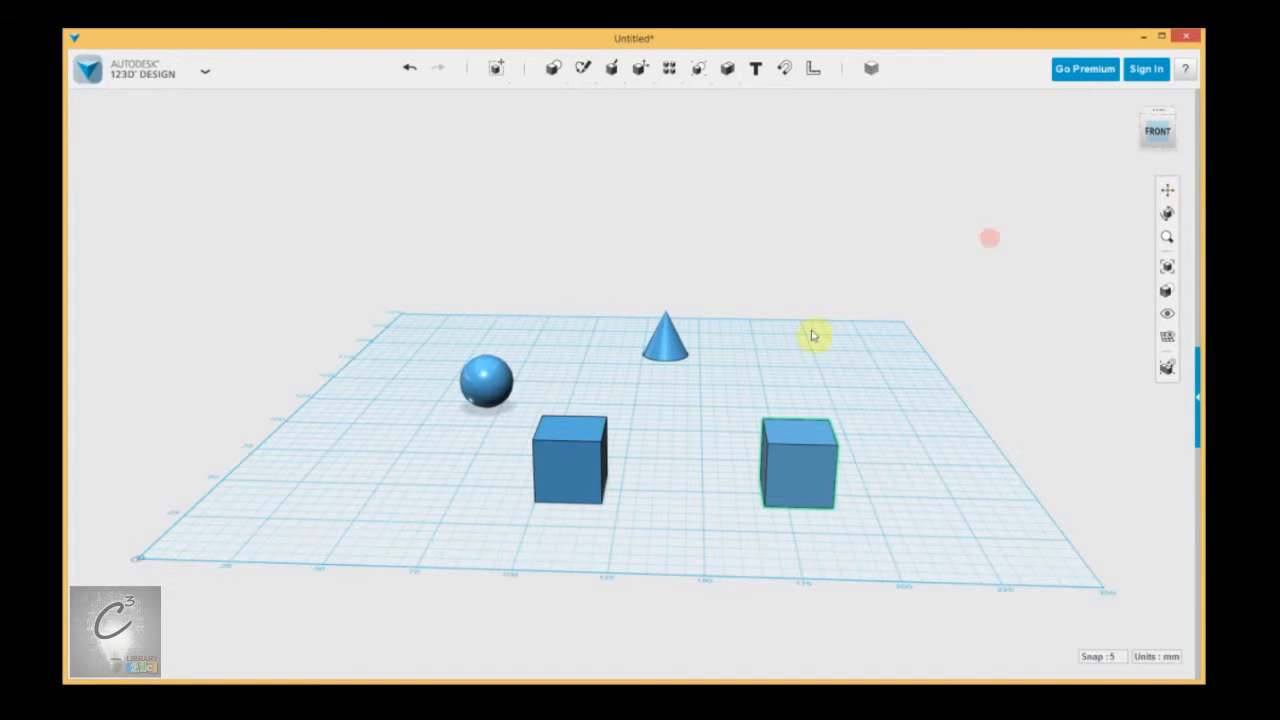
pyautogui.scroll(5, 642, 459)
pyautogui.moveTo(667, 440); pyautogui.dragTo(688, 426, button='middle')
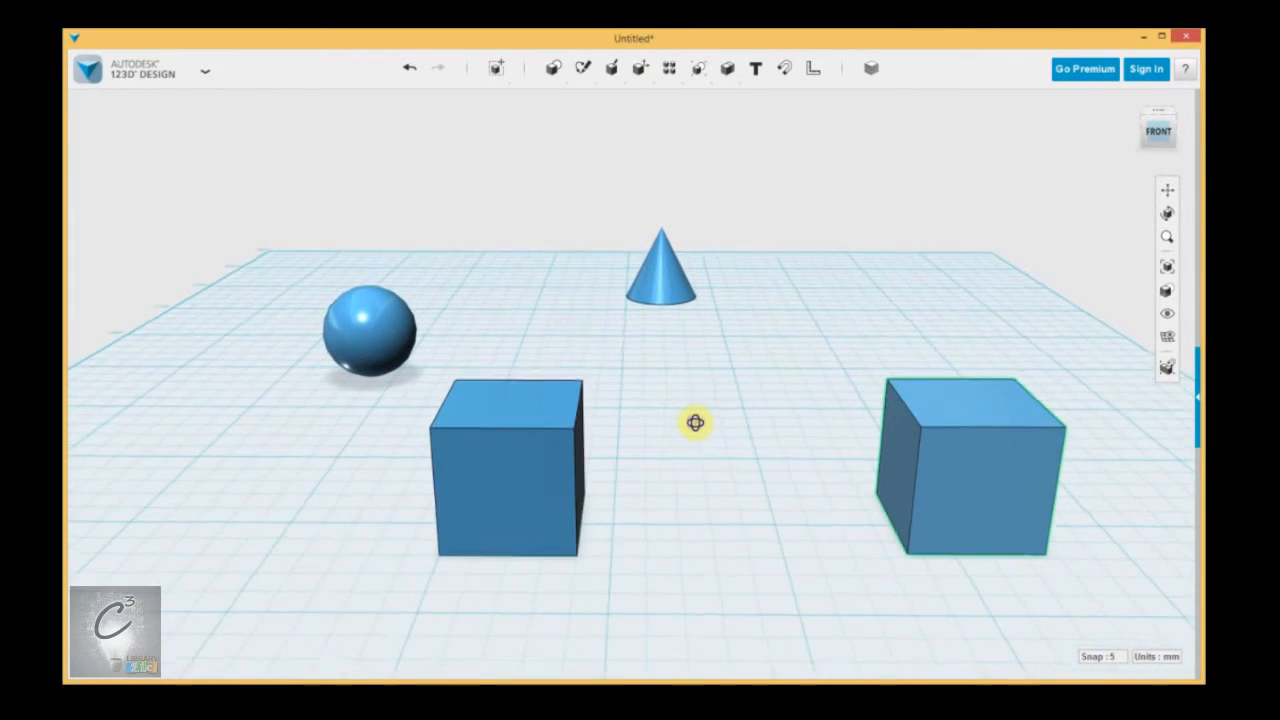
pyautogui.scroll(-5, 686, 370)
pyautogui.scroll(5, 686, 370)
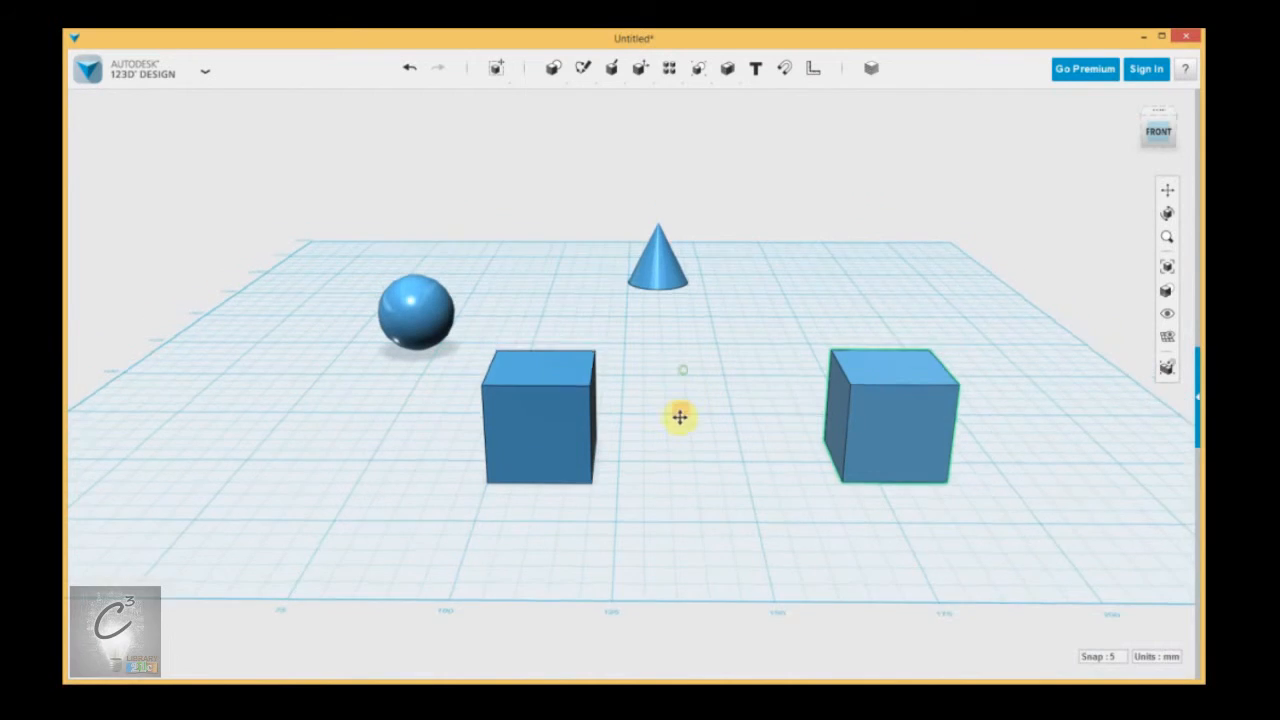
# Look at the four solids using the Pan, Orbit and Zoom tools, tilting the view to slightly above and zooming out a little.
pyautogui.click(1167, 192)
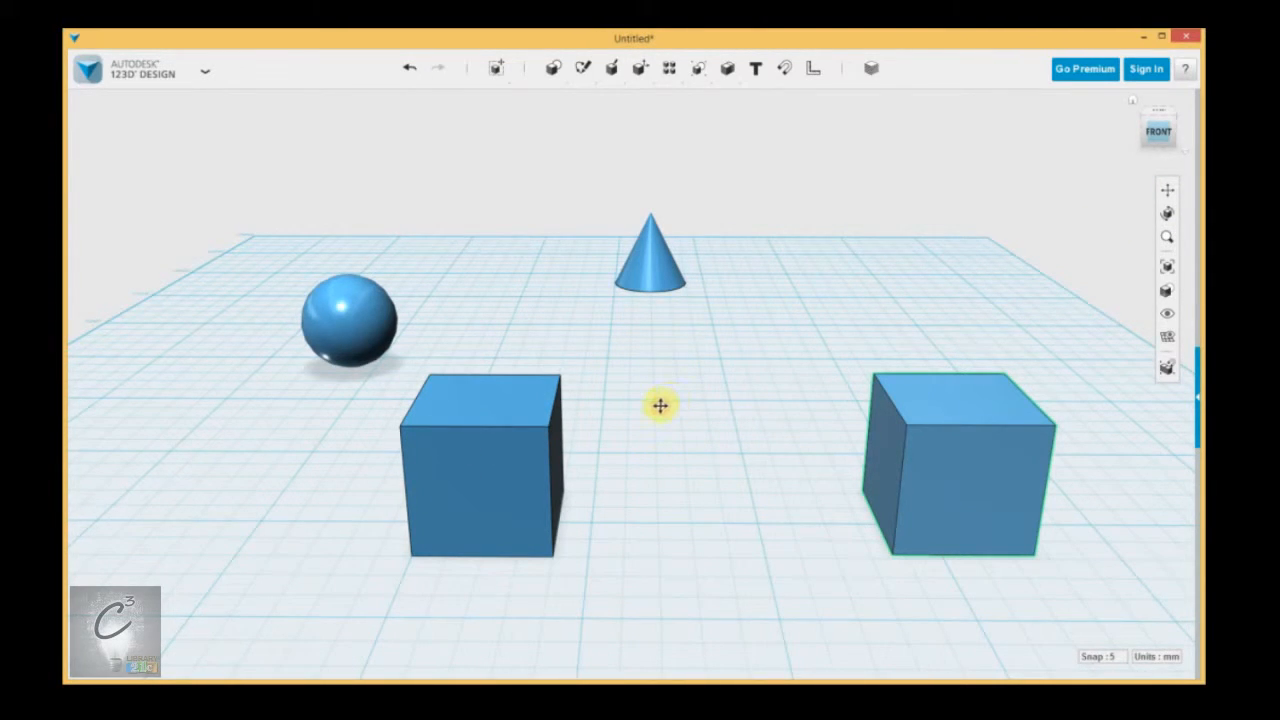
pyautogui.moveTo(732, 409); pyautogui.dragTo(653, 392)
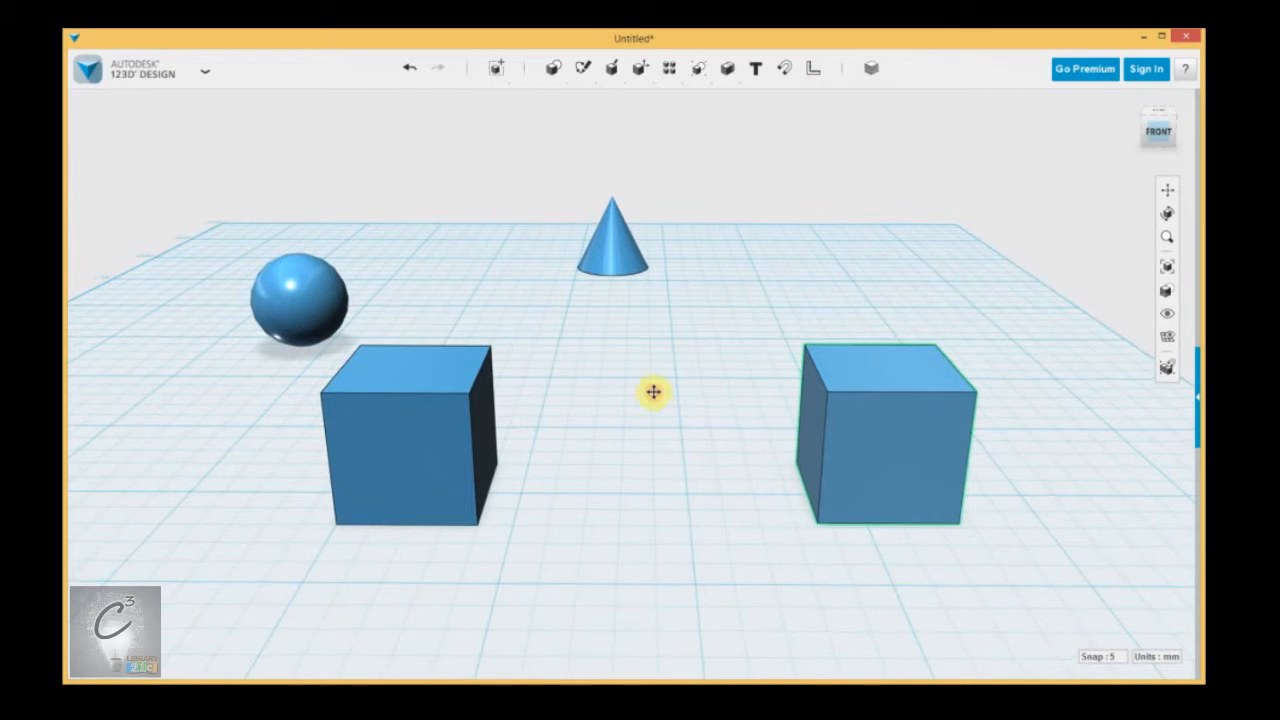
pyautogui.click(1167, 216)
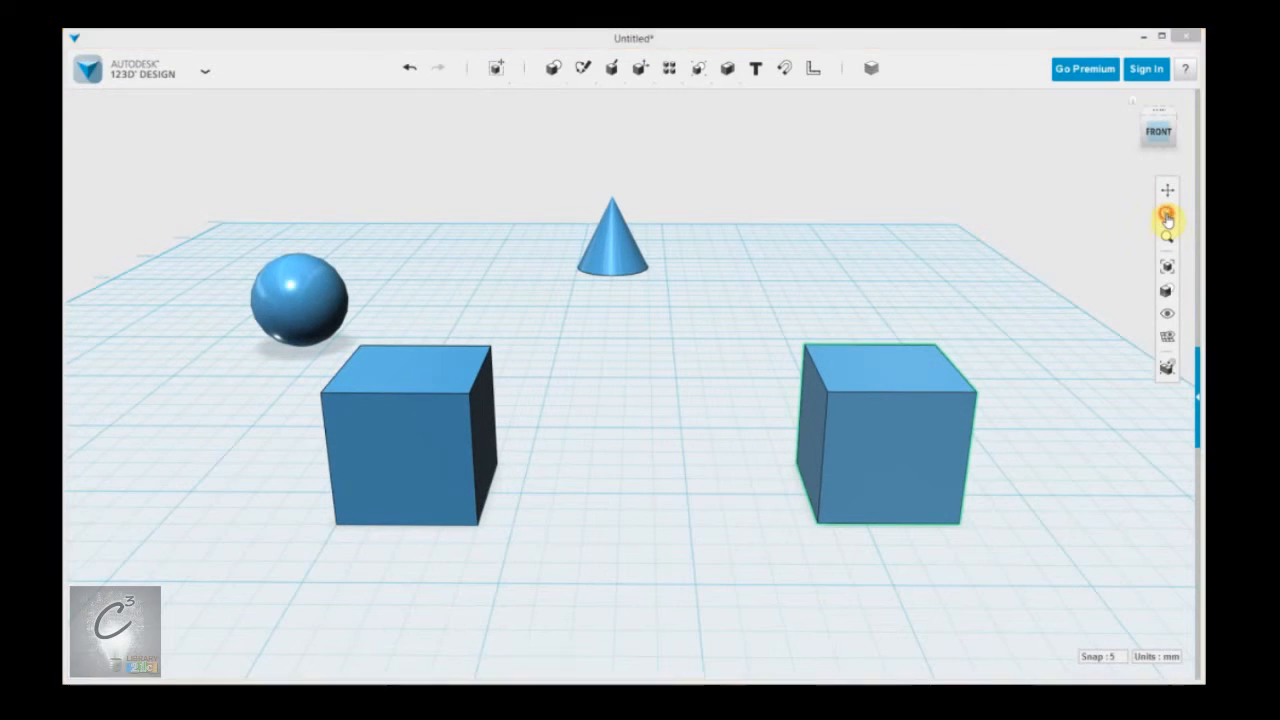
pyautogui.moveTo(660, 374); pyautogui.dragTo(587, 375)
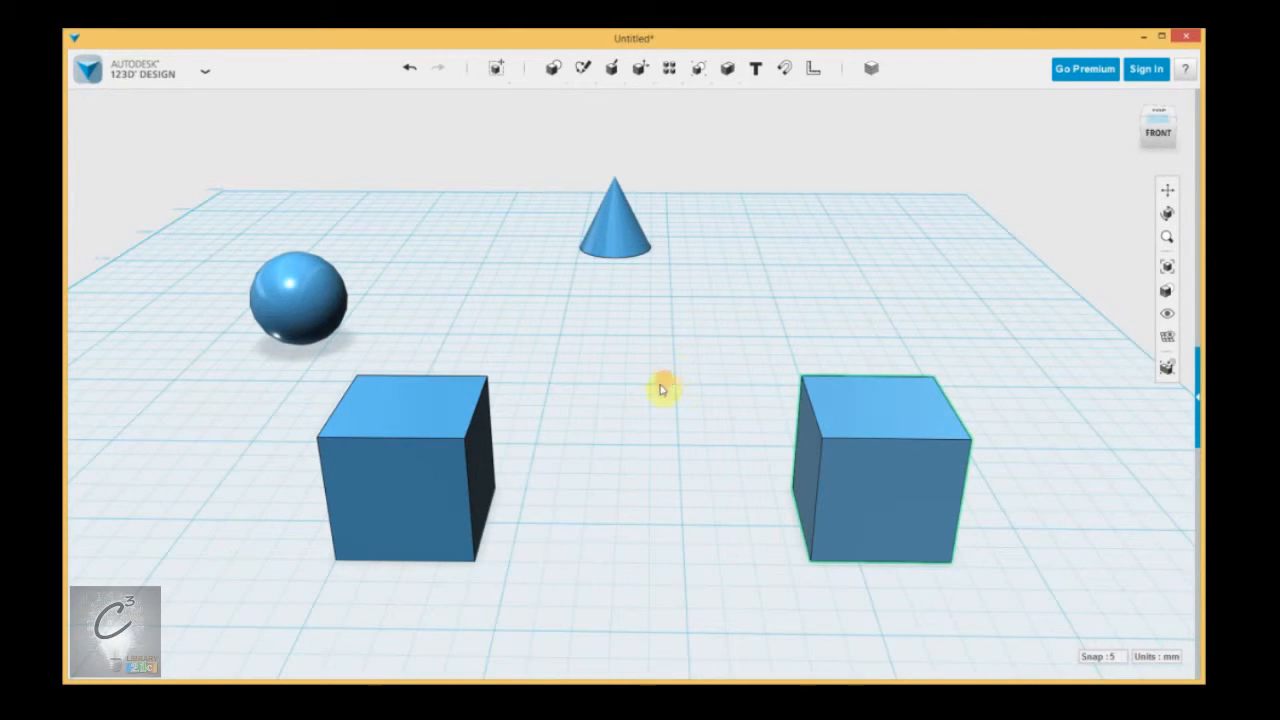
pyautogui.moveTo(637, 388); pyautogui.dragTo(654, 426)
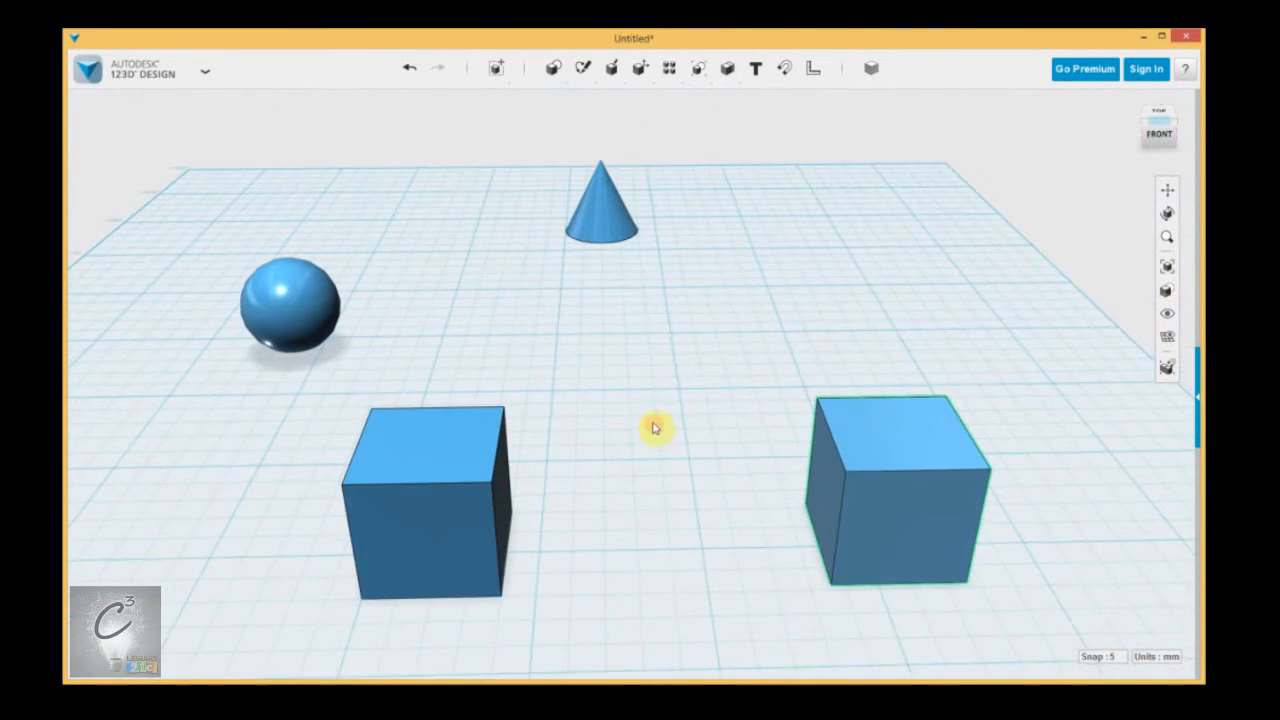
pyautogui.click(1168, 243)
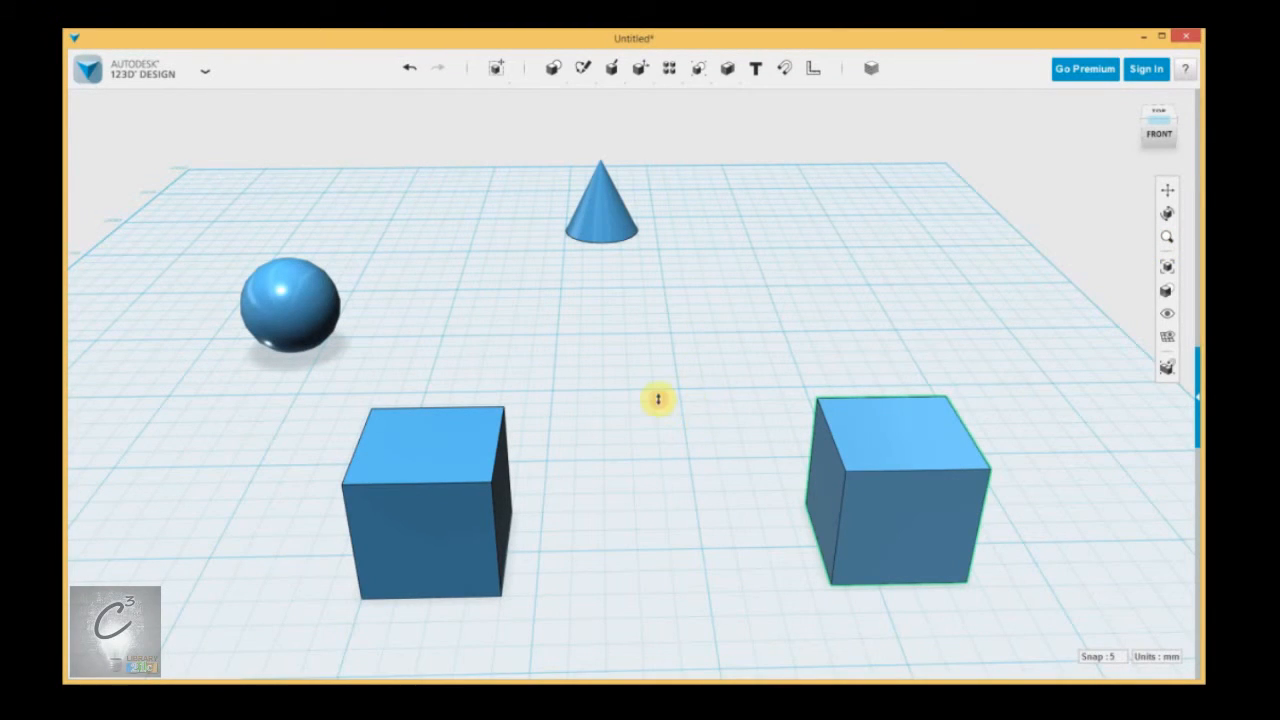
pyautogui.moveTo(641, 381); pyautogui.dragTo(643, 323)
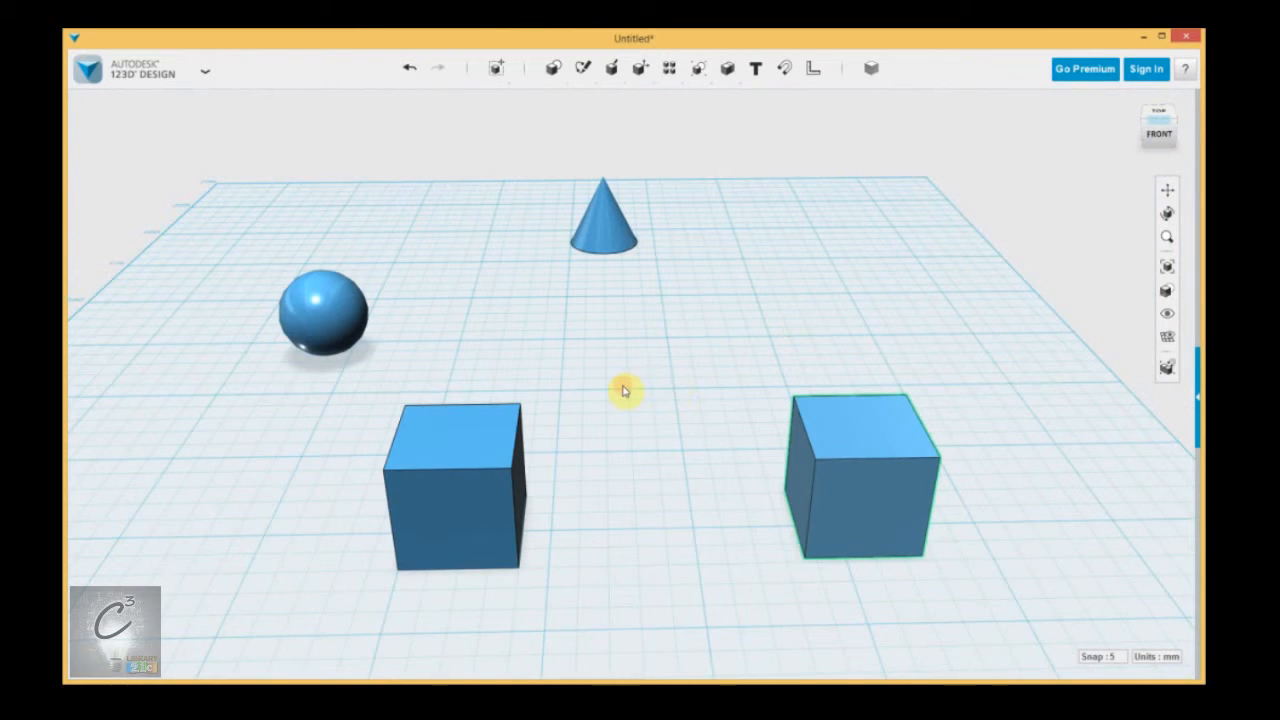
# Fit all four solids in the view, and use Fit again after zooming in close to the grid.
pyautogui.click(1168, 272)
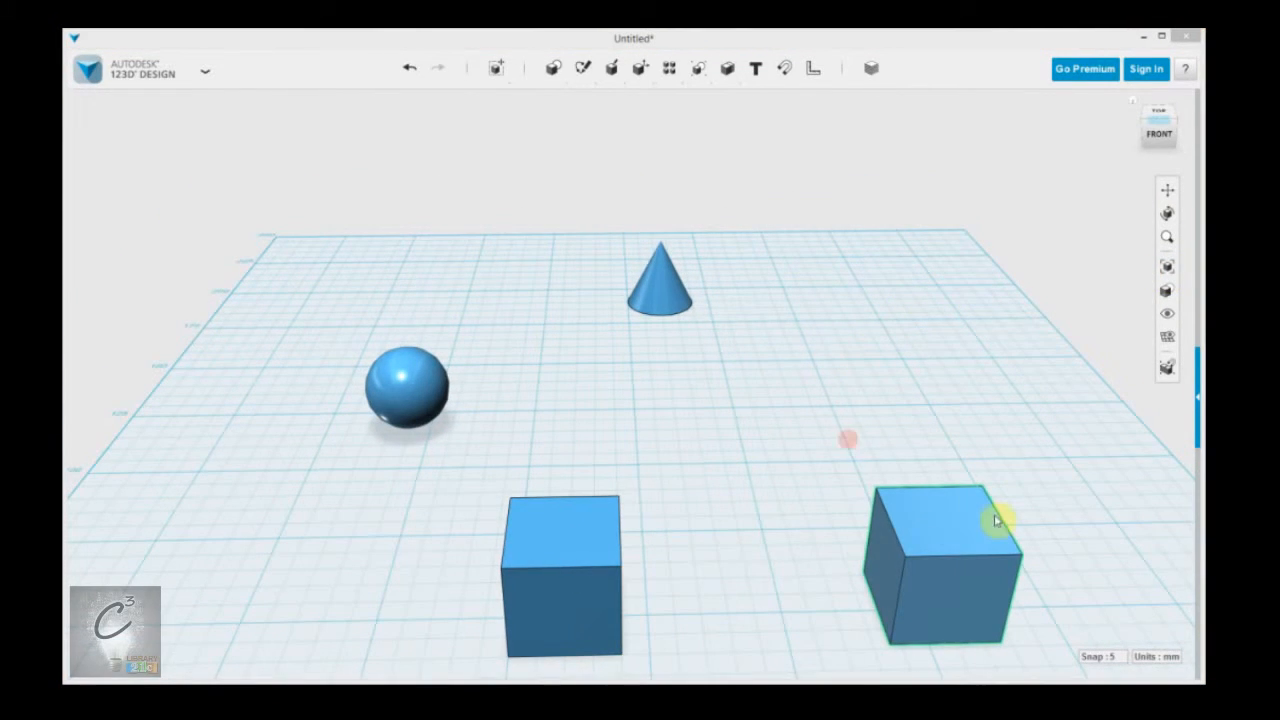
pyautogui.scroll(5, 772, 415)
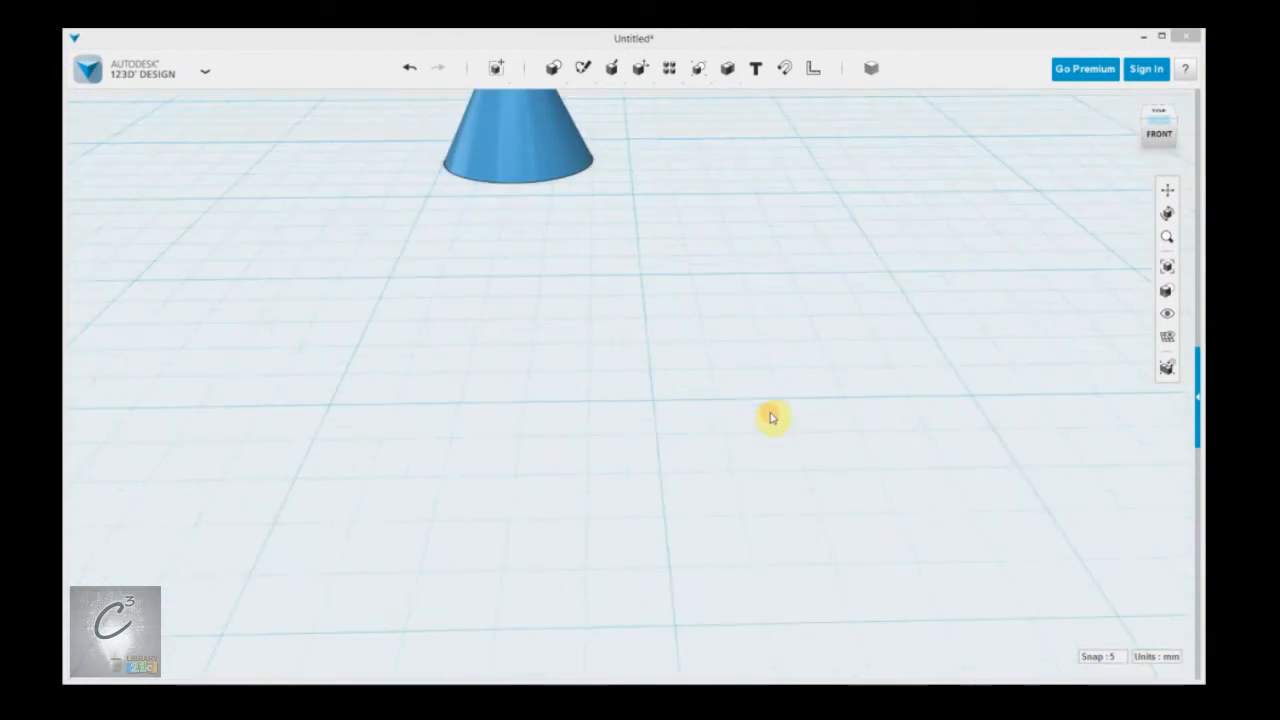
pyautogui.click(1166, 266)
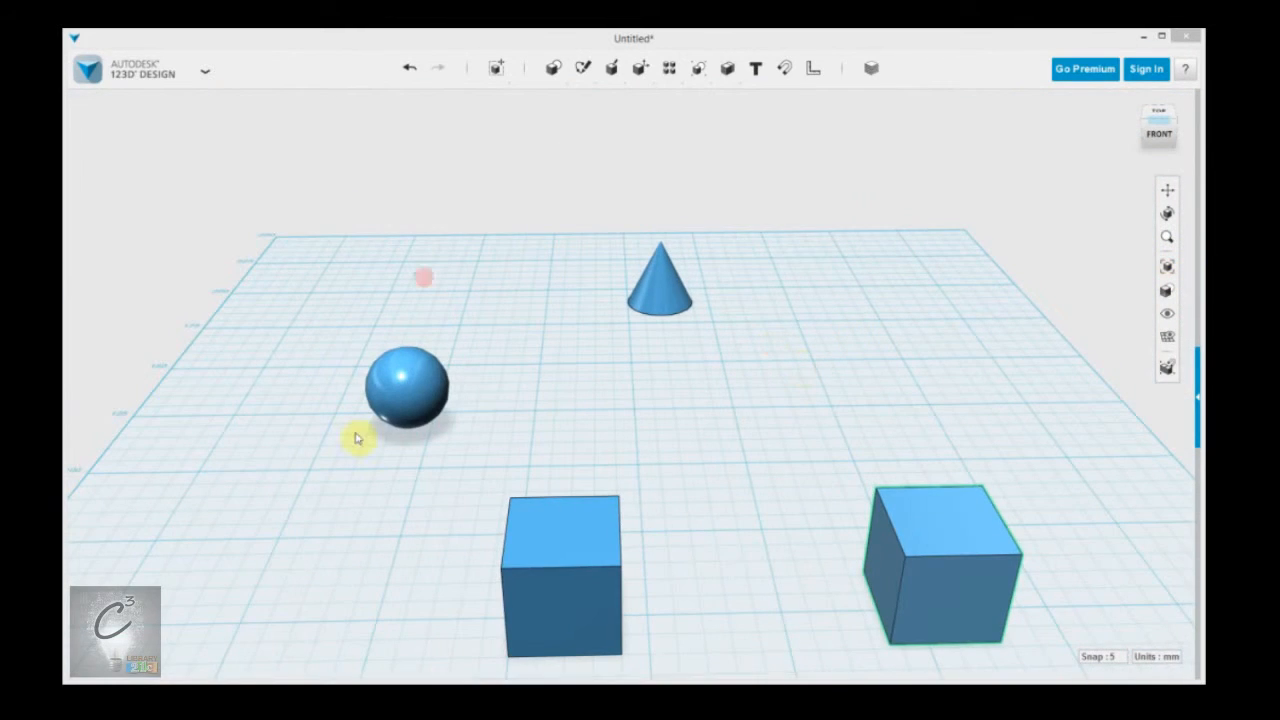
pyautogui.moveTo(746, 429); pyautogui.dragTo(713, 376, button='middle')
pyautogui.moveTo(713, 376); pyautogui.dragTo(716, 375, button='right')
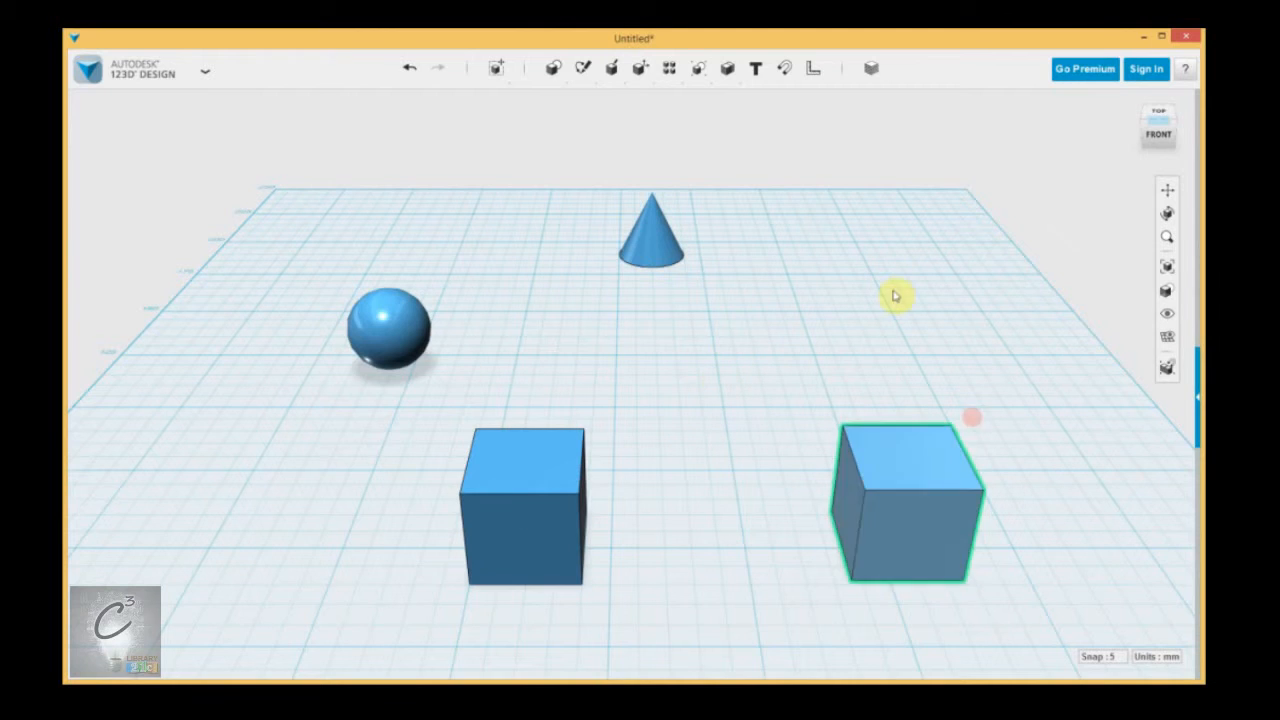
# Display the solids with Materials Only and examine the box near the sphere up close from an angle.
pyautogui.moveTo(1165, 291)
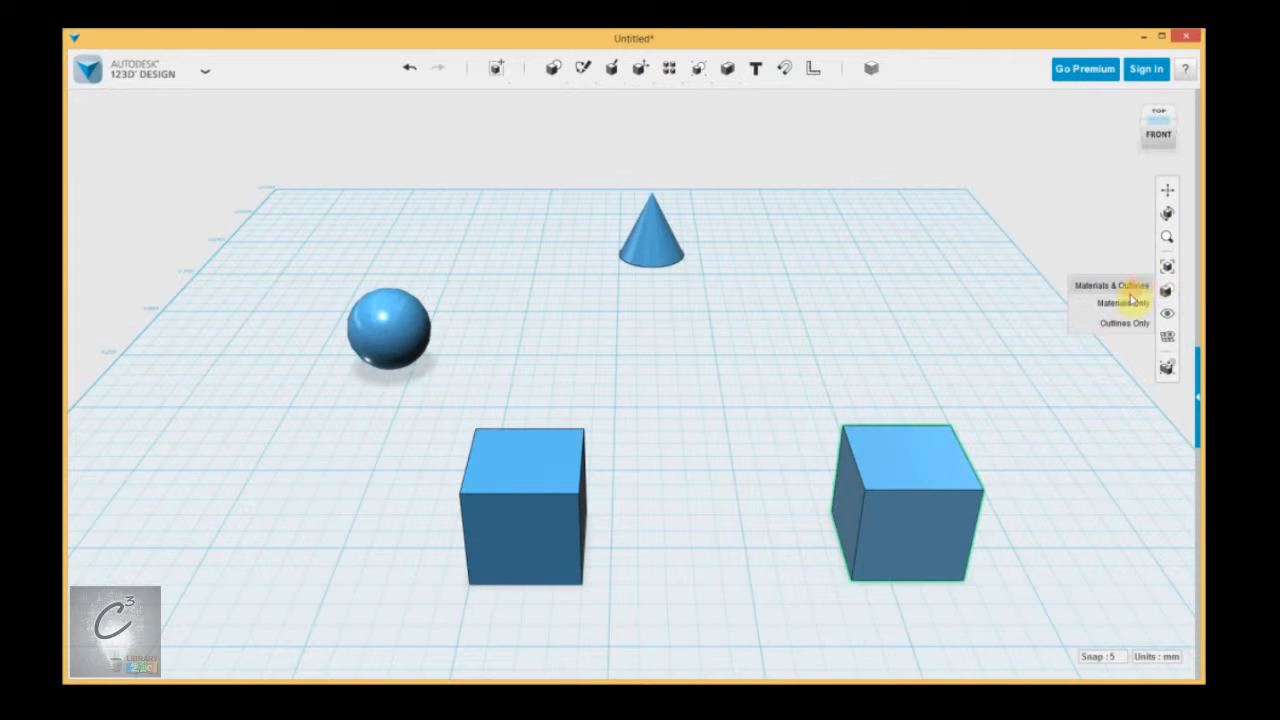
pyautogui.scroll(5, 664, 444)
pyautogui.moveTo(664, 444); pyautogui.dragTo(791, 343, button='right')
pyautogui.moveTo(560, 333); pyautogui.dragTo(594, 322, button='right')
pyautogui.moveTo(646, 300); pyautogui.dragTo(342, 410, button='middle')
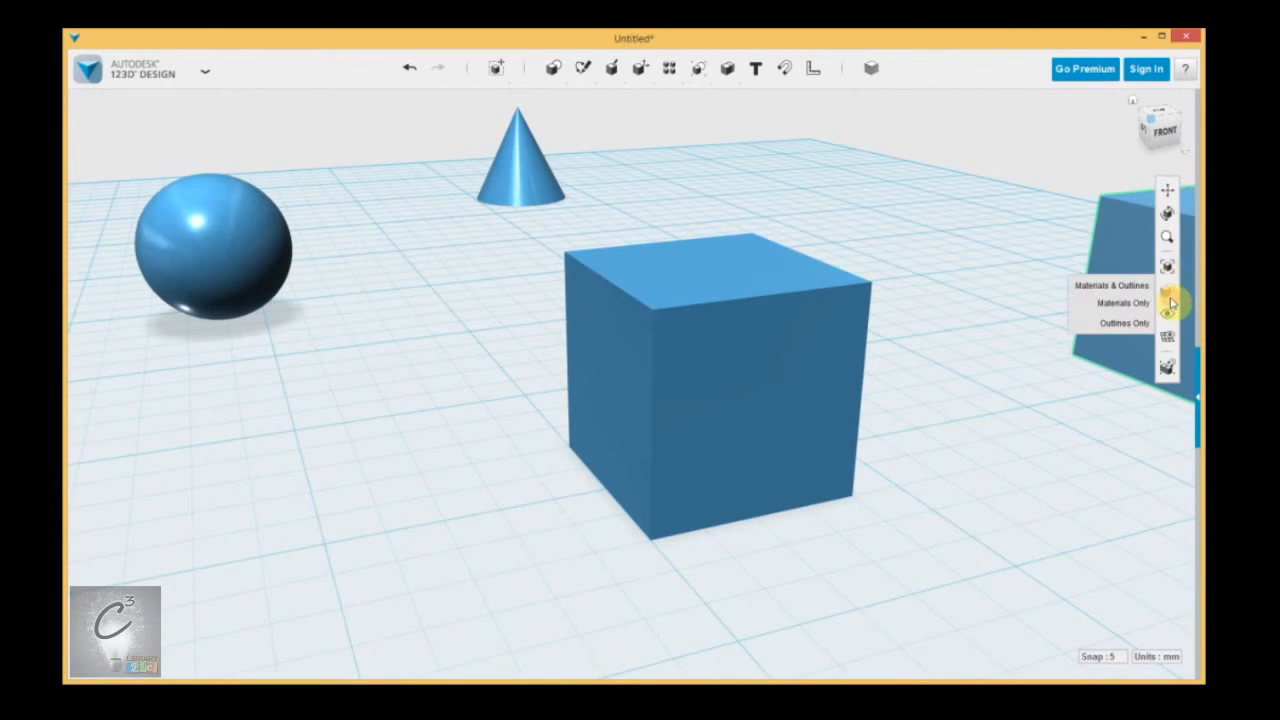
# Display the solids with Outlines Only, and restore the Materials & Outlines display after viewing them from the front.
pyautogui.click(1124, 323)
pyautogui.moveTo(960, 345); pyautogui.dragTo(800, 318, button='right')
pyautogui.moveTo(1167, 288)
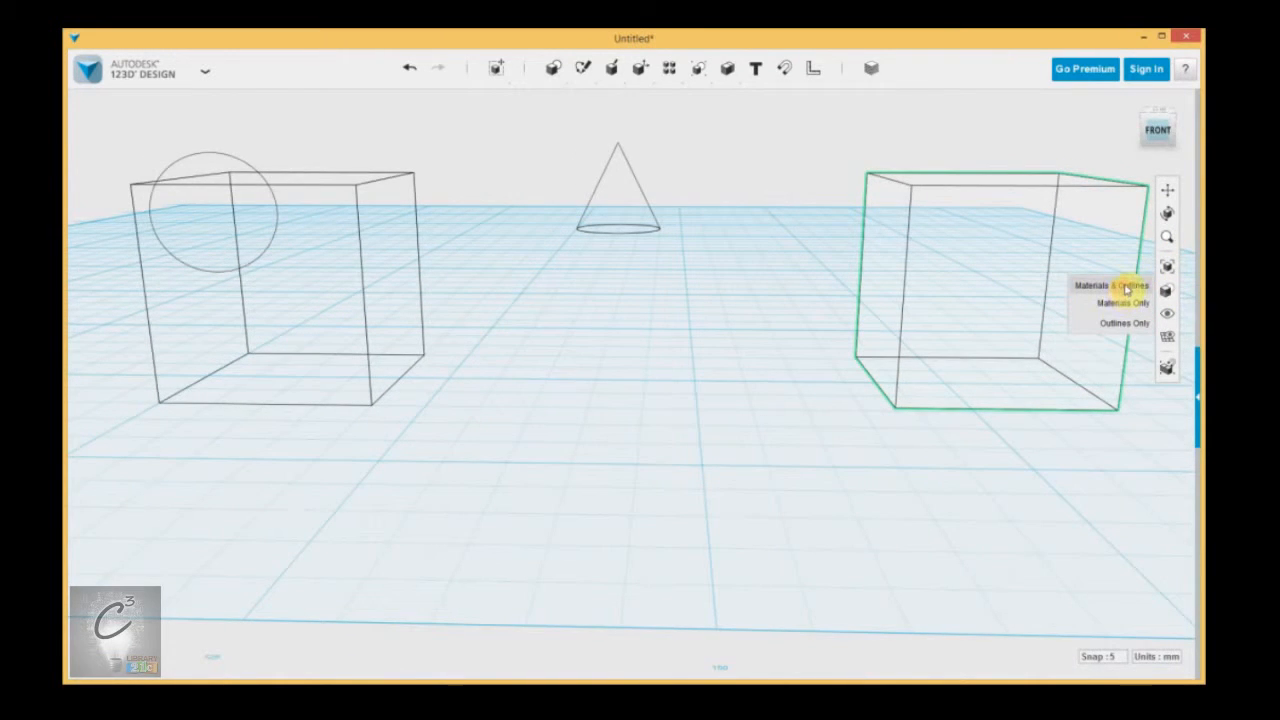
pyautogui.click(1124, 286)
pyautogui.scroll(3, 725, 245)
pyautogui.moveTo(720, 257); pyautogui.dragTo(775, 269, button='middle')
# Hide all solids and meshes so that only the empty grid is displayed.
pyautogui.moveTo(1165, 313)
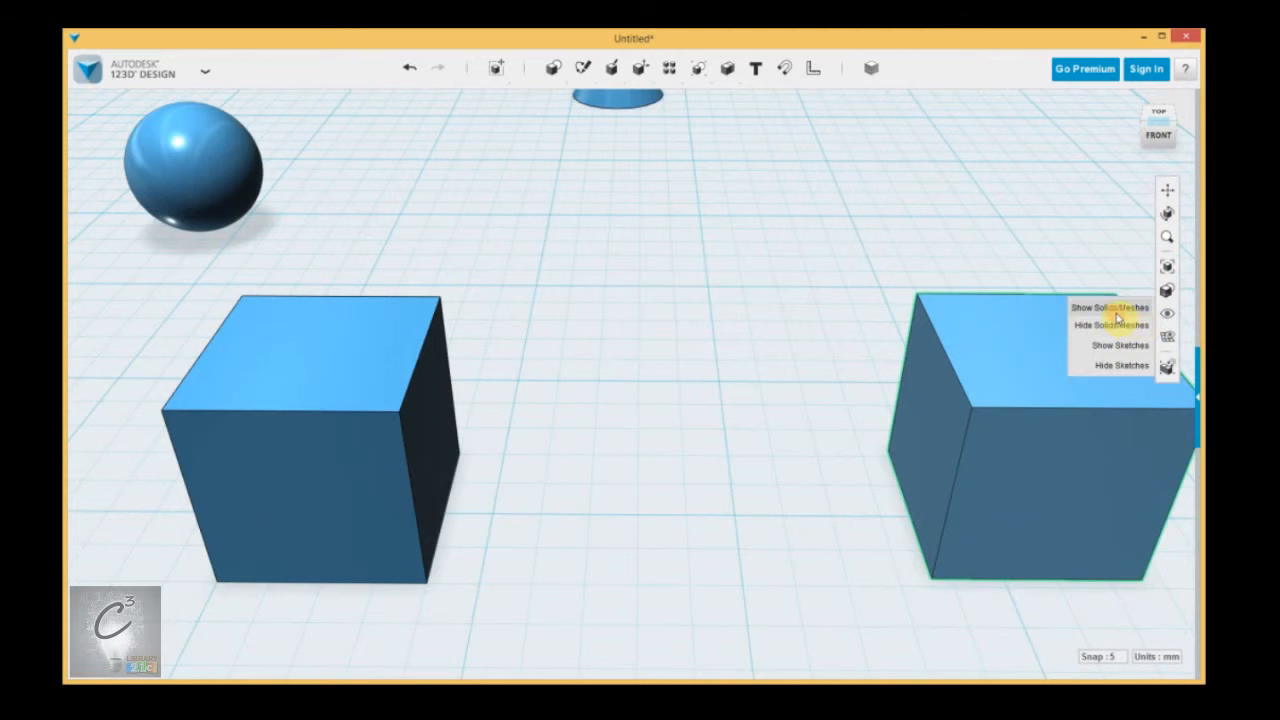
pyautogui.click(1112, 326)
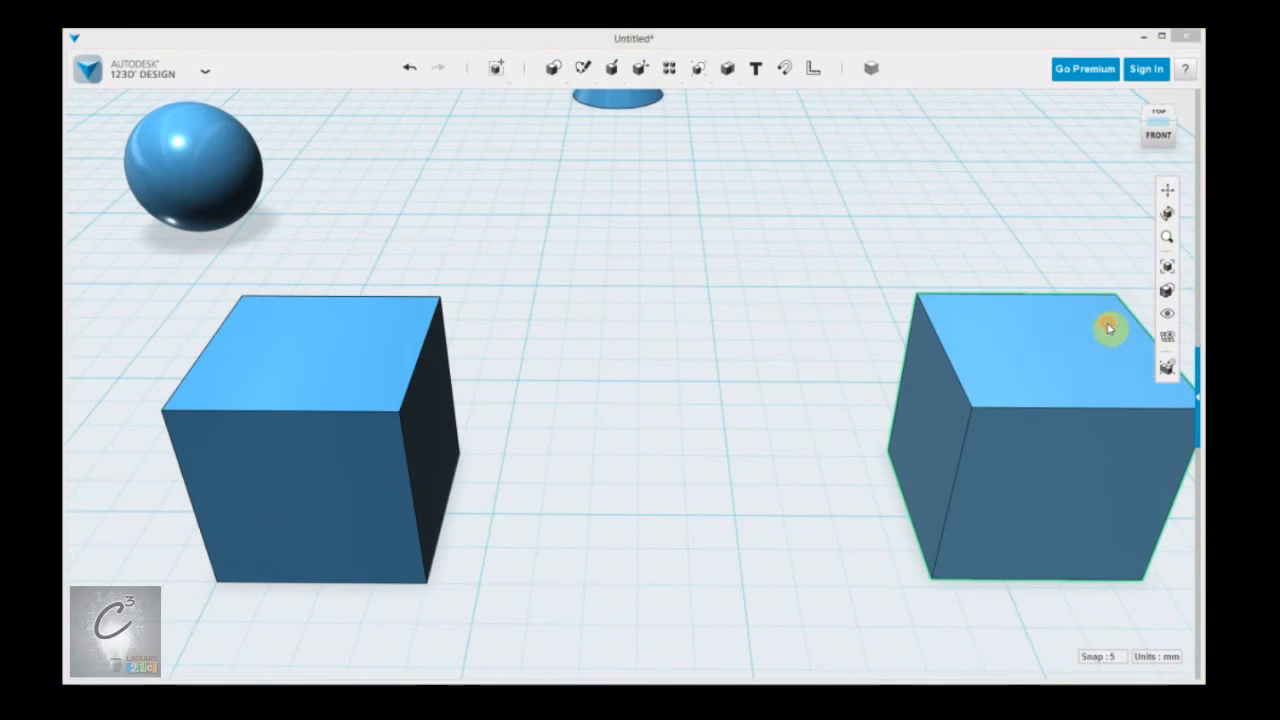
pyautogui.scroll(-3, 1070, 325)
pyautogui.moveTo(840, 346); pyautogui.dragTo(680, 392, button='middle')
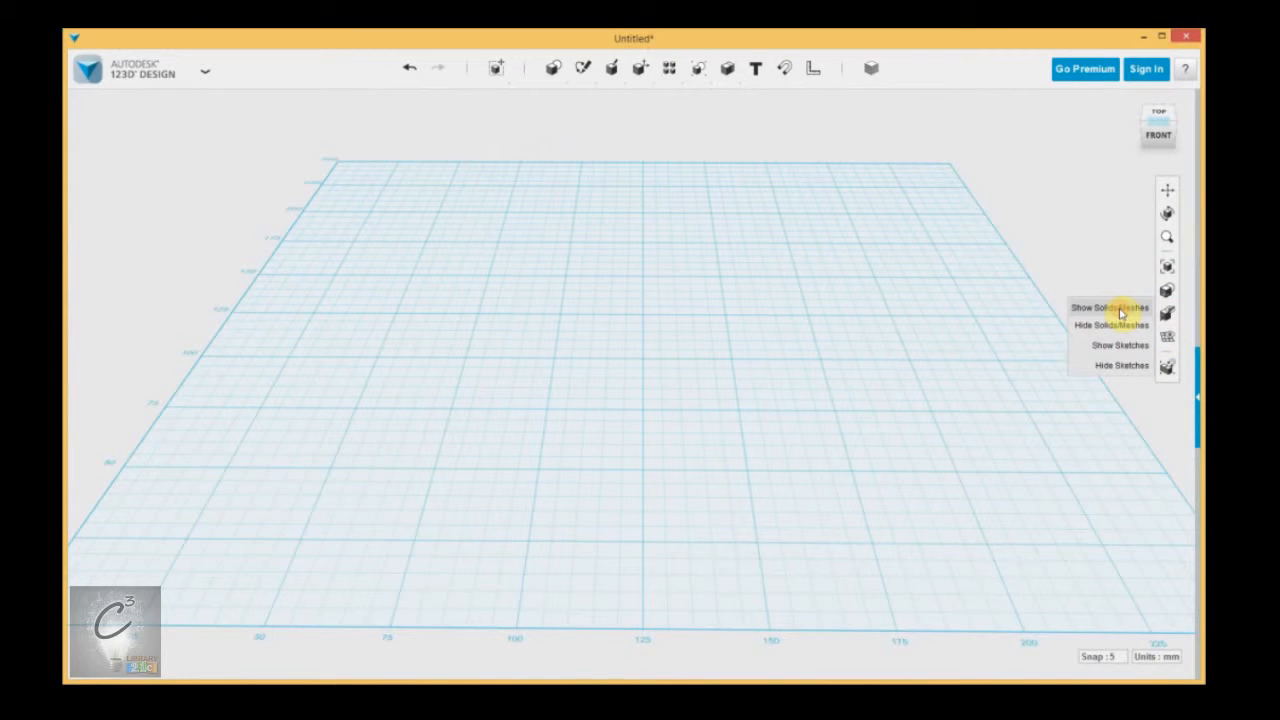
# Show all the hidden solids and meshes again.
pyautogui.click(1118, 308)
pyautogui.scroll(3, 740, 420)
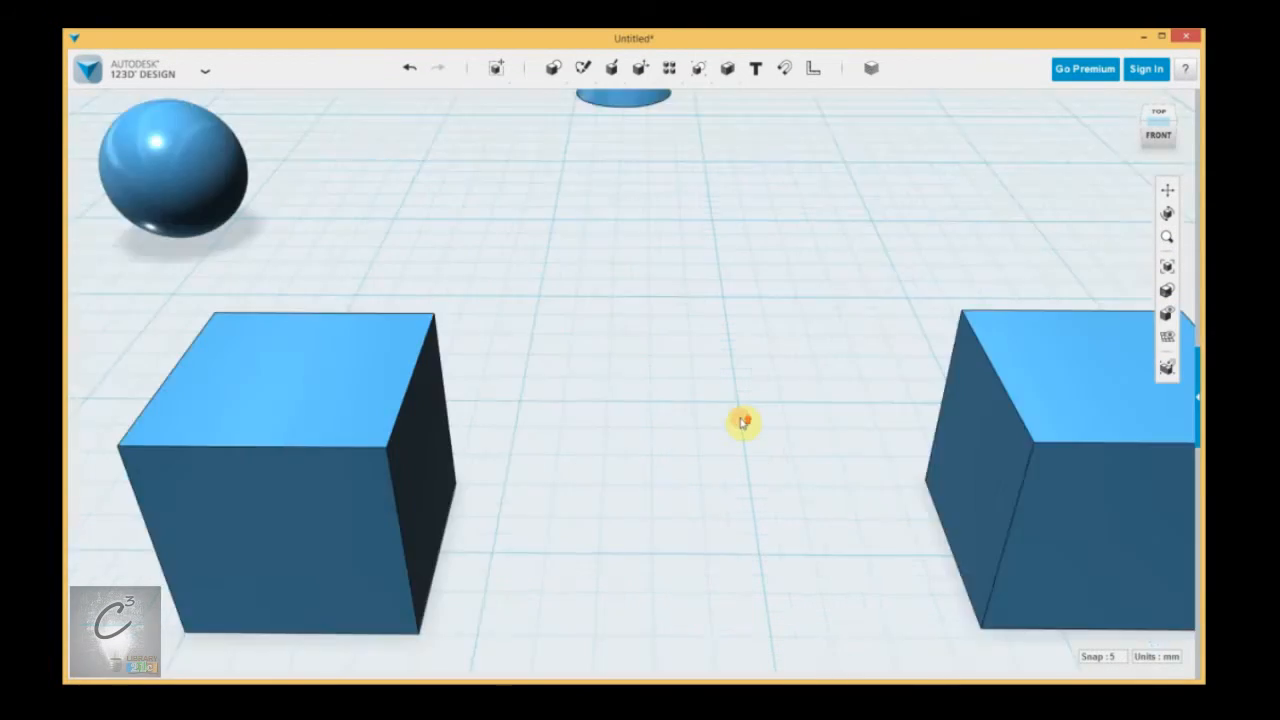
pyautogui.scroll(-2, 745, 425)
pyautogui.scroll(2, 745, 425)
# Hide only the box nearest the sphere, leaving the other solids displayed.
pyautogui.moveTo(1168, 296)
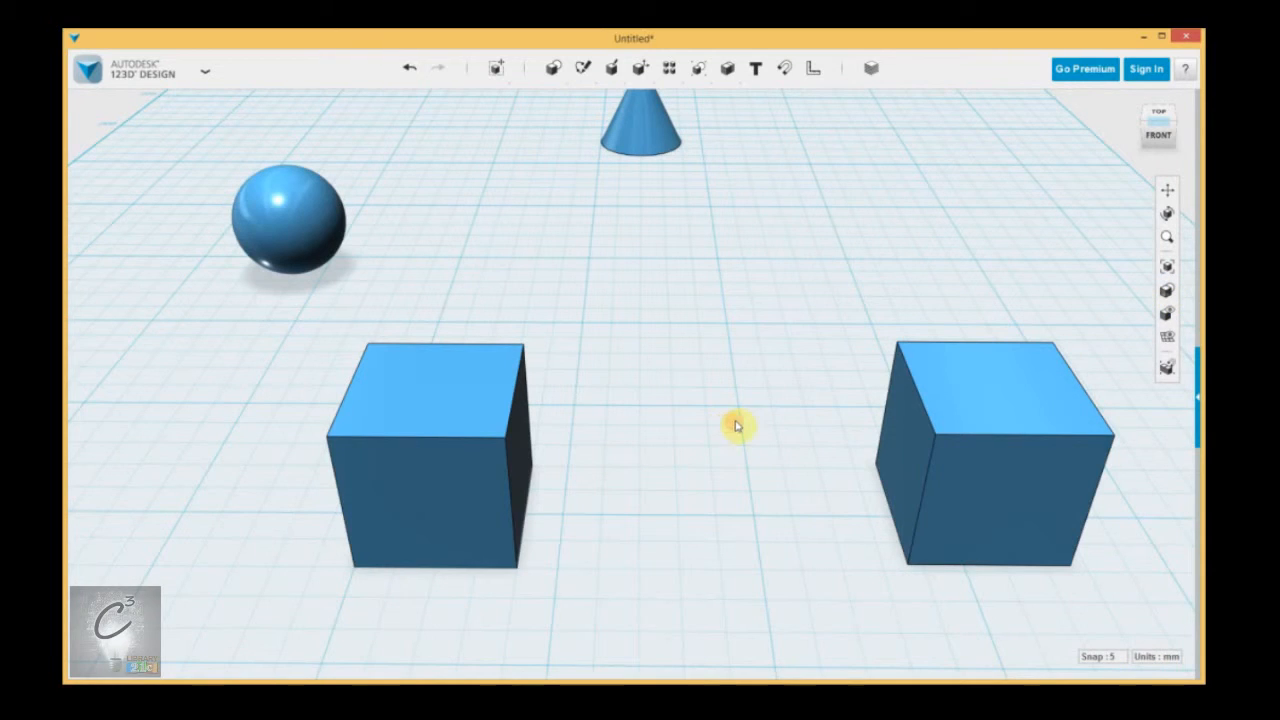
pyautogui.click(476, 473)
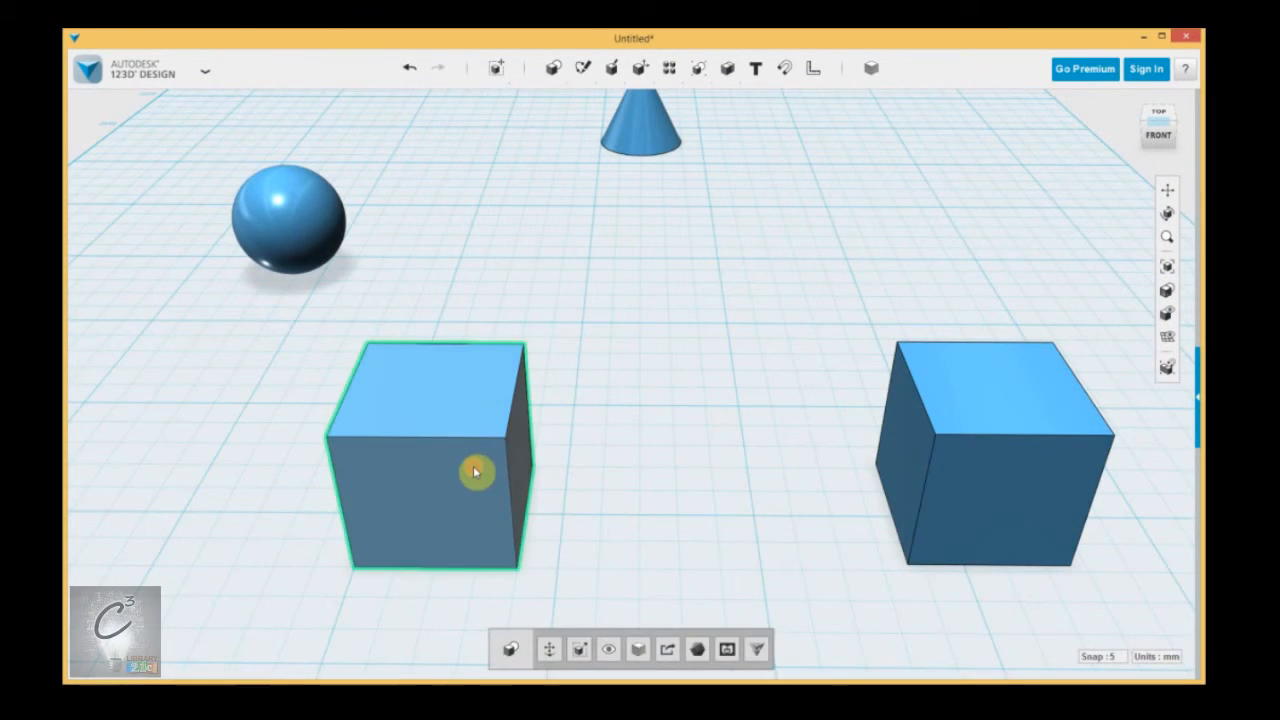
pyautogui.click(606, 651)
pyautogui.scroll(-3, 686, 429)
pyautogui.scroll(2, 683, 428)
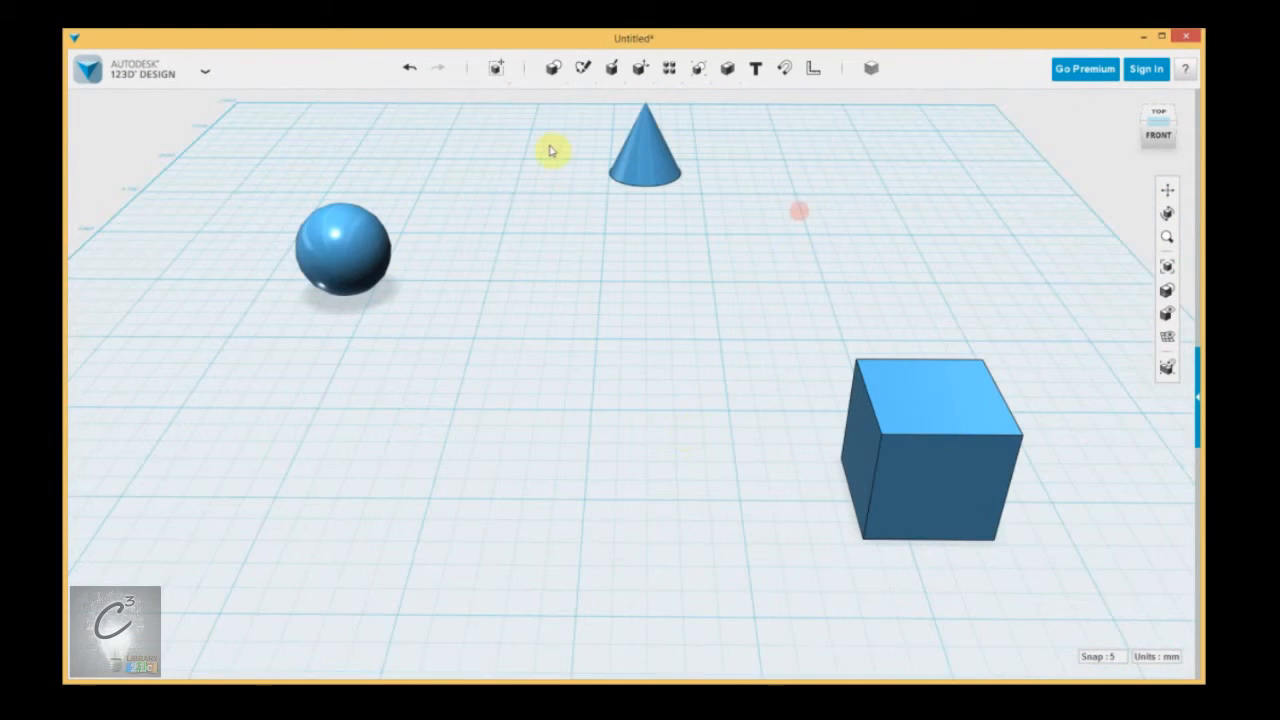
# Bring the hidden box back with Show Solids/Meshes and leave nothing selected.
pyautogui.moveTo(1168, 312)
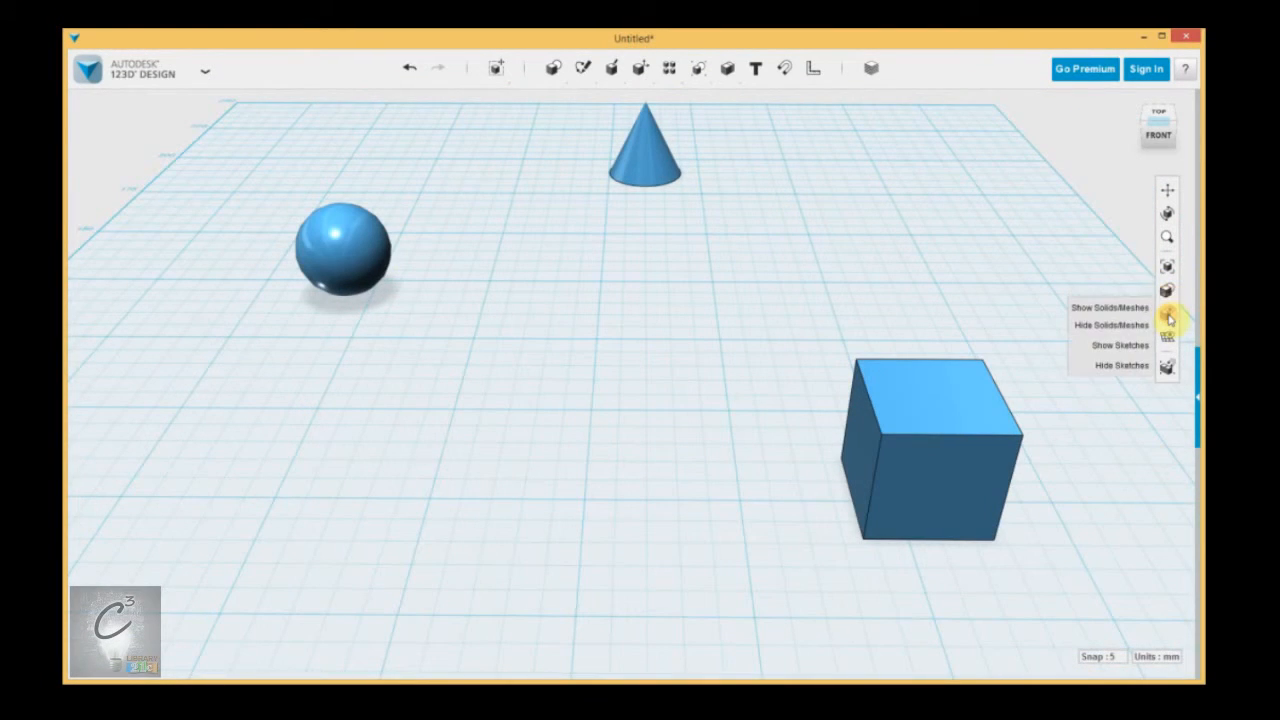
pyautogui.click(1130, 307)
pyautogui.click(500, 289)
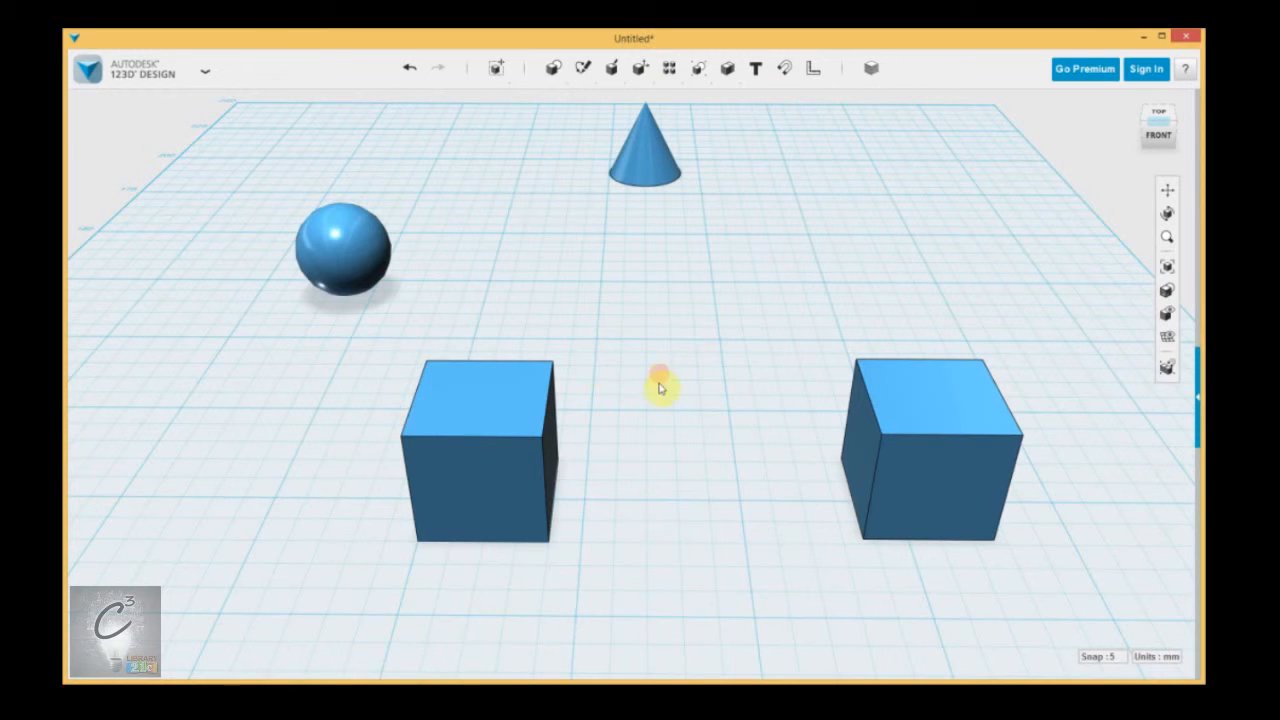
pyautogui.click(908, 400)
pyautogui.click(1071, 340)
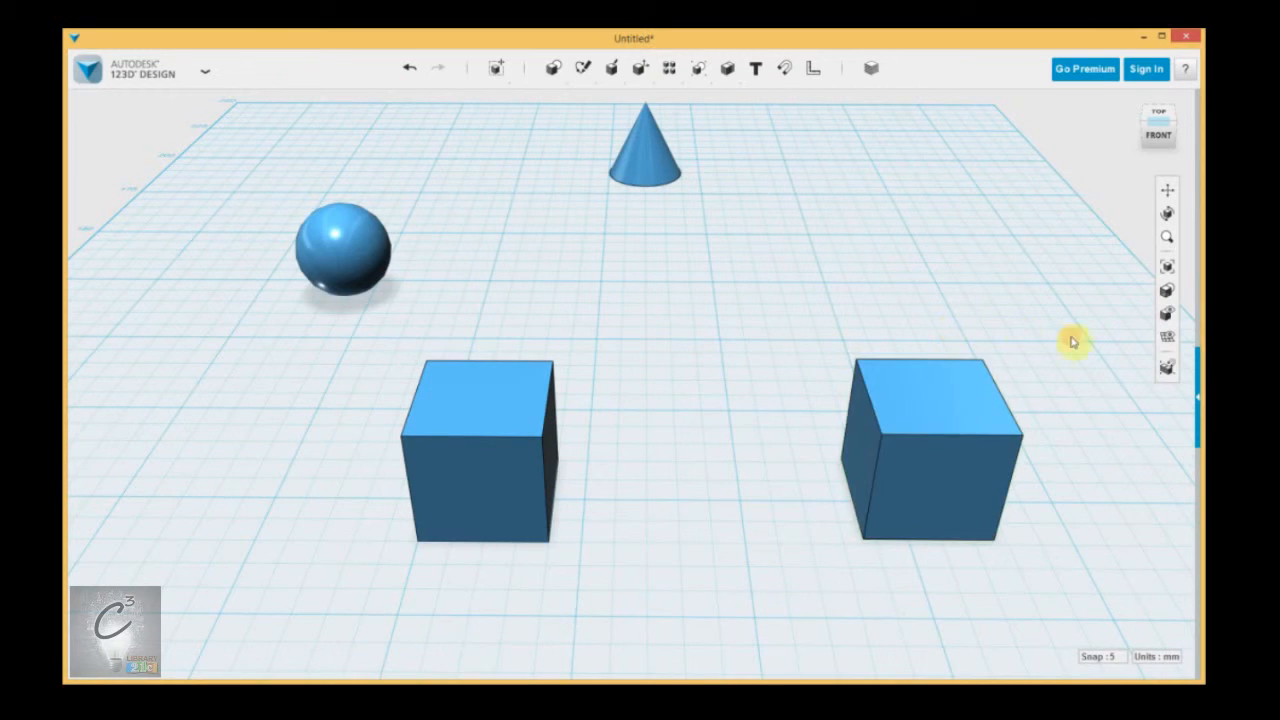
# Toggle the grid visibility off and back on twice.
pyautogui.moveTo(1170, 316)
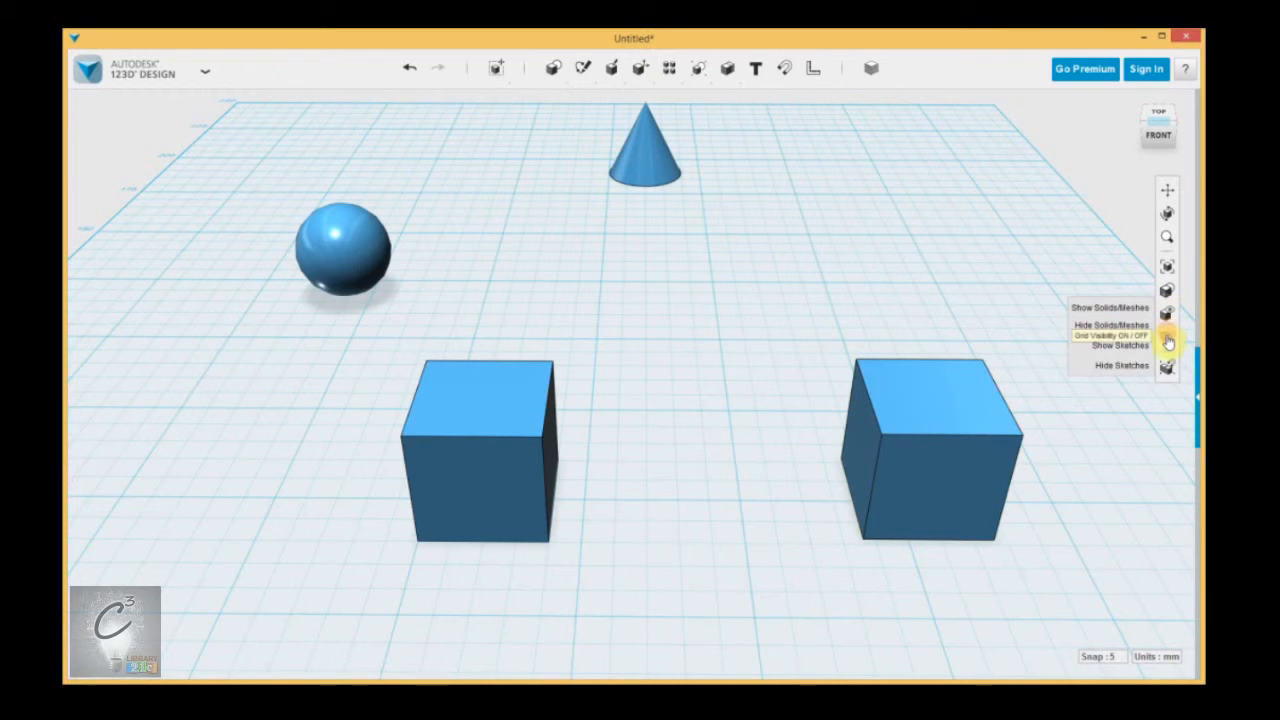
pyautogui.click(1168, 343)
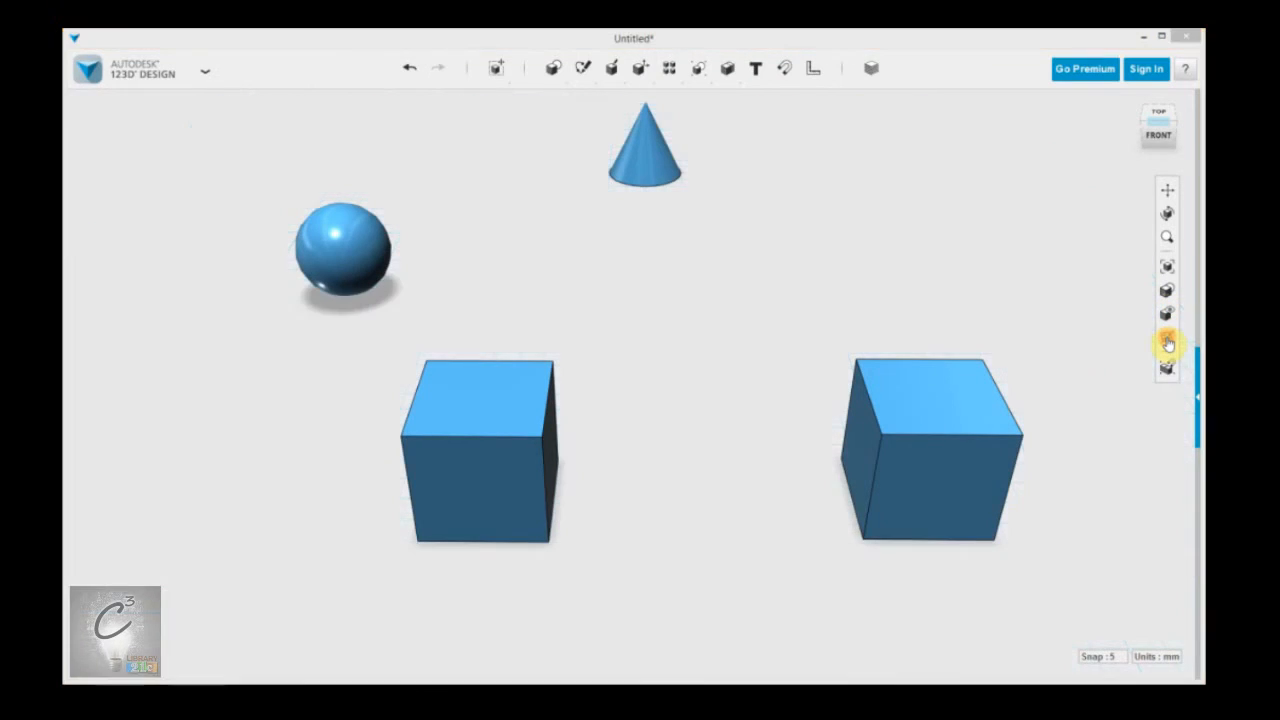
pyautogui.click(1168, 343)
pyautogui.click(1168, 343)
pyautogui.click(1168, 343)
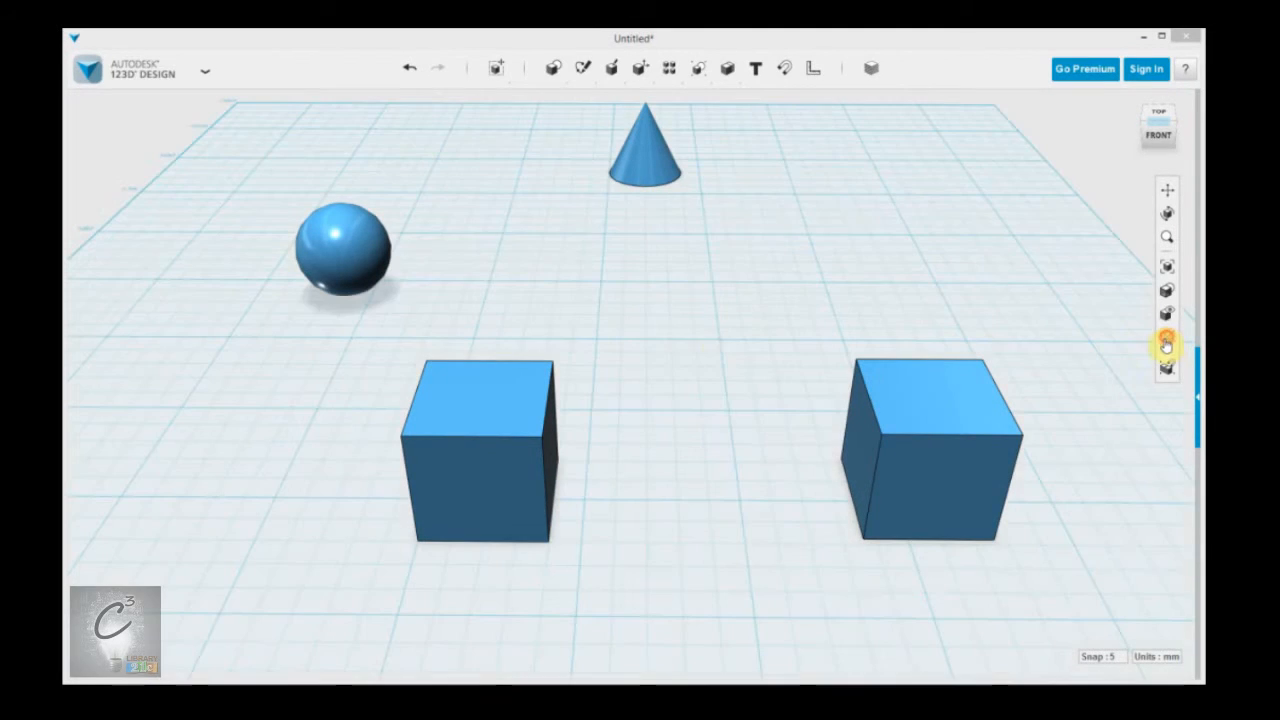
# Examine the Transform and Modify tools and the options offered for the box near the sphere and its front face.
pyautogui.moveTo(480, 75)
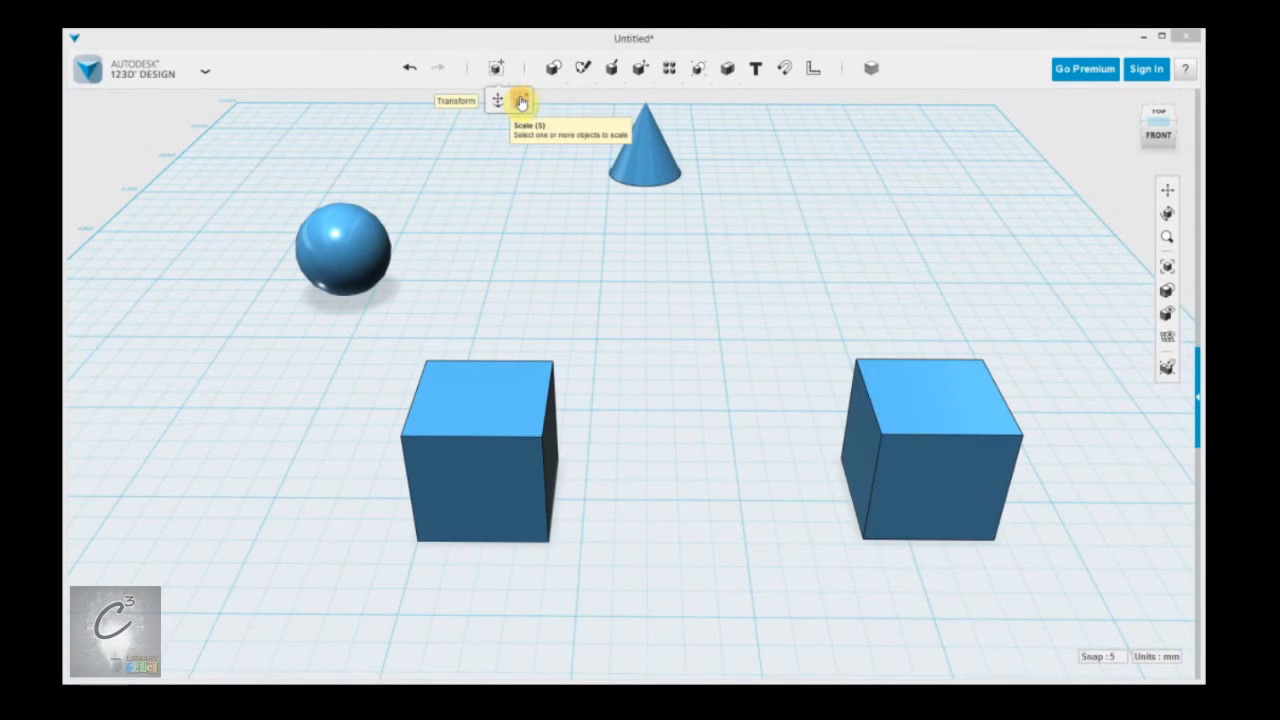
pyautogui.moveTo(552, 67)
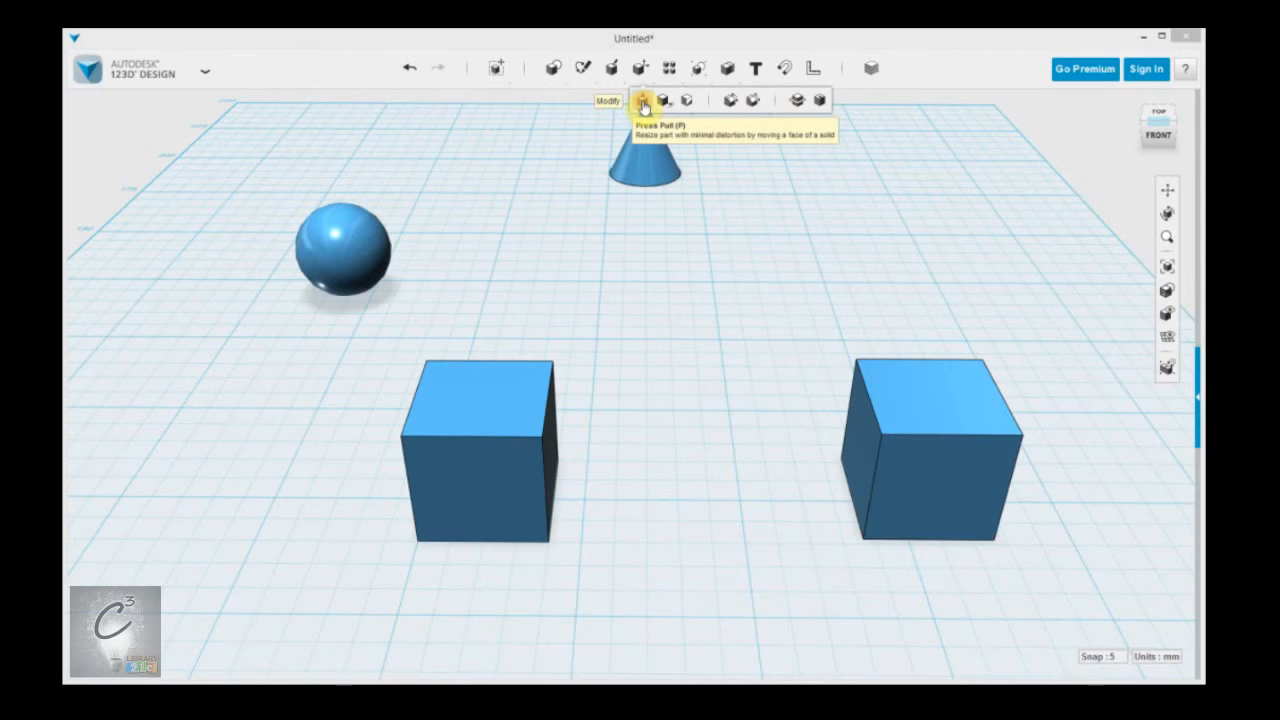
pyautogui.click(509, 477)
pyautogui.moveTo(613, 464); pyautogui.dragTo(657, 380, button='middle')
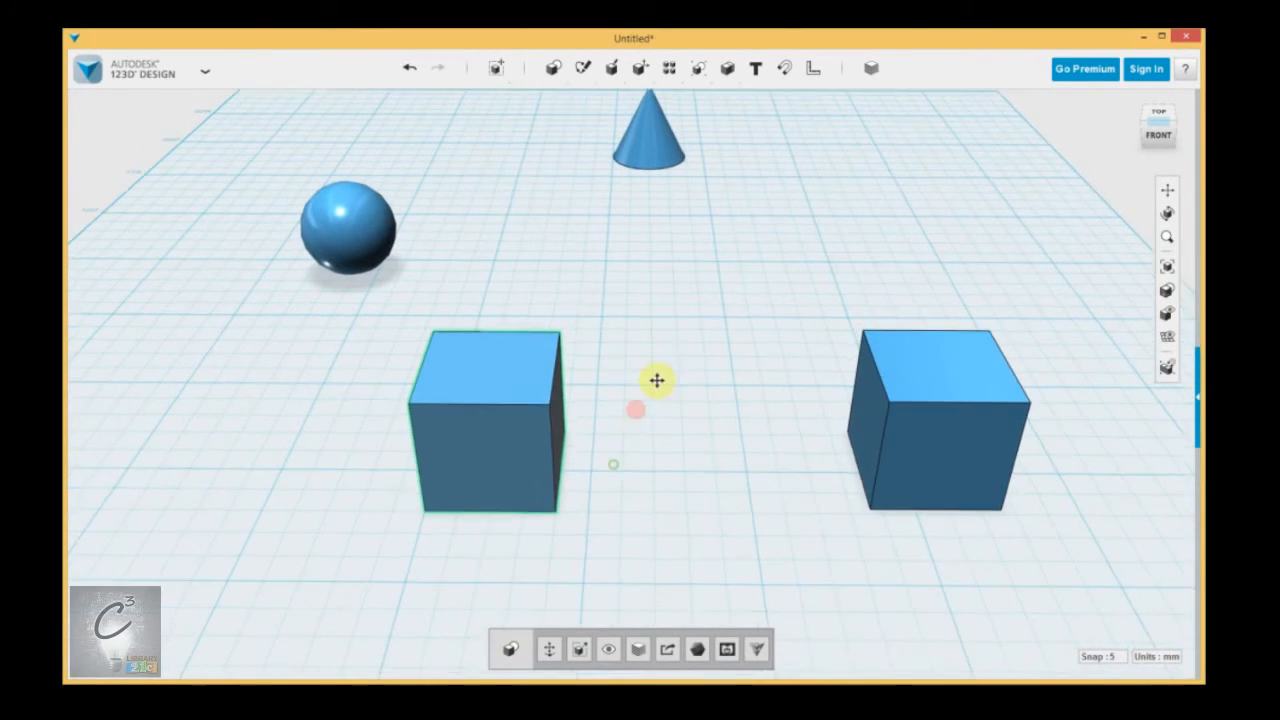
pyautogui.click(570, 400)
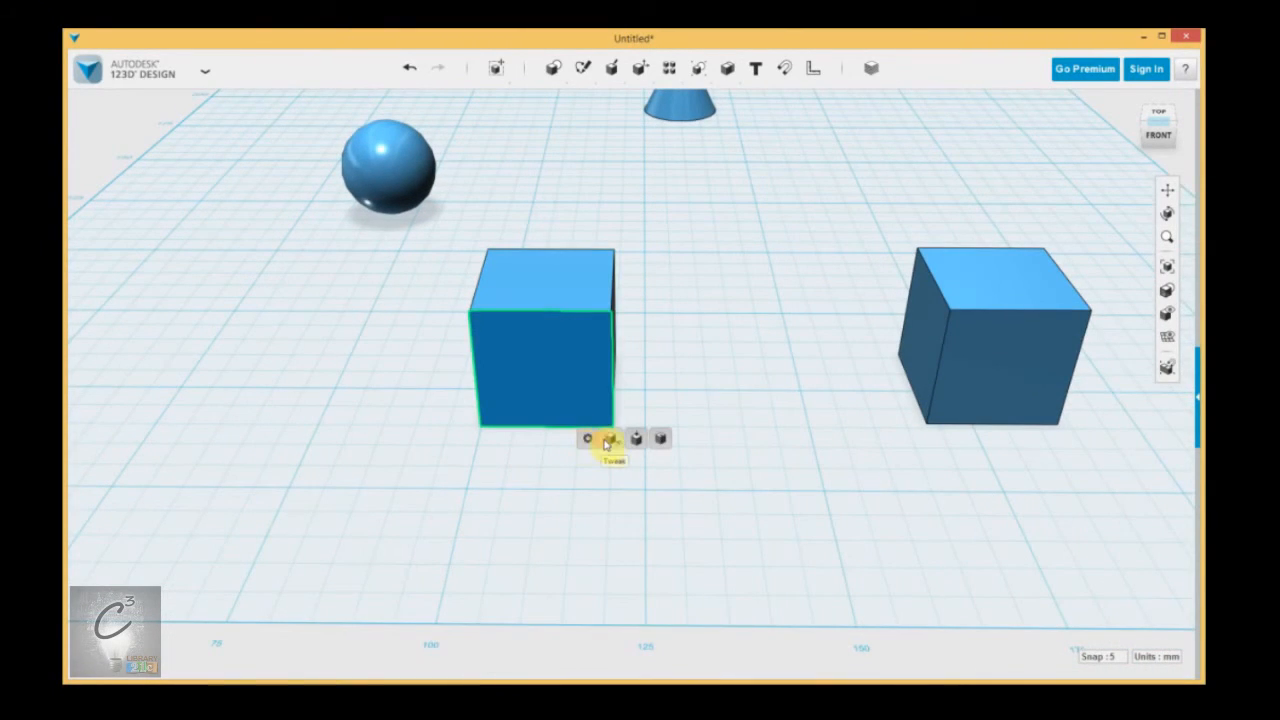
pyautogui.click(717, 330)
pyautogui.moveTo(785, 232); pyautogui.dragTo(726, 286, button='middle')
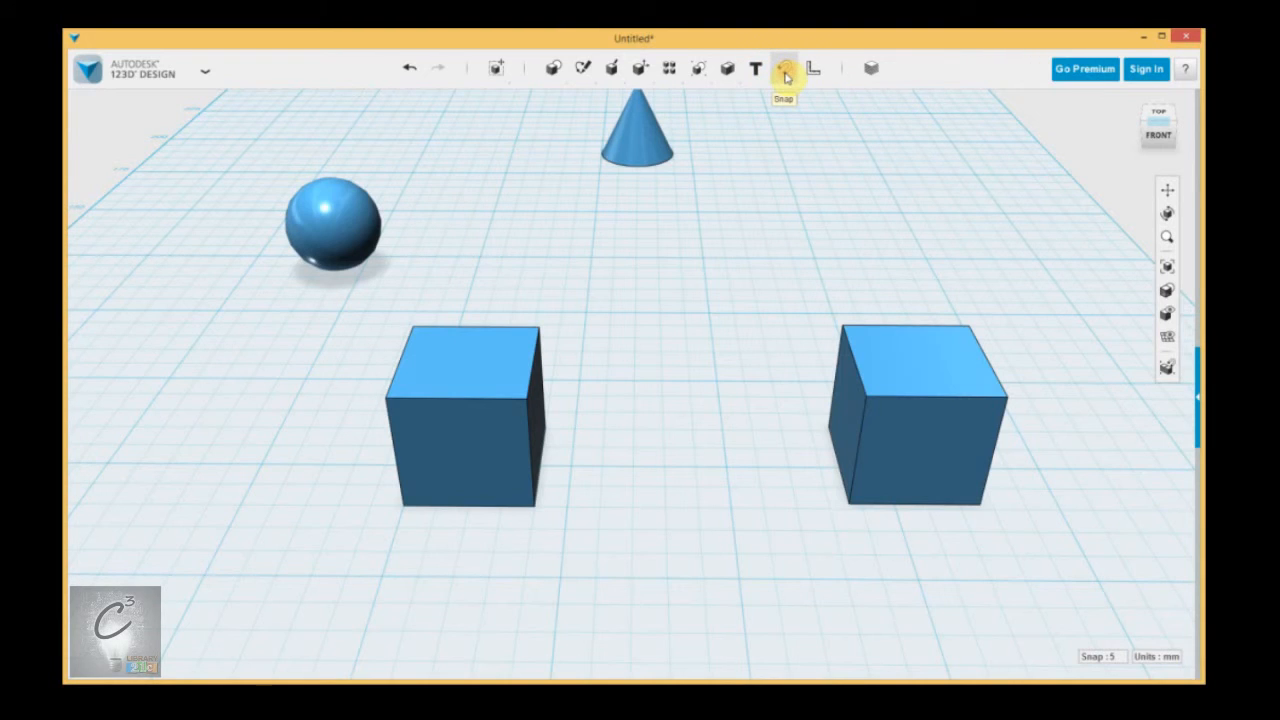
# Move the right-hand box slightly farther back on the grid and deselect it.
pyautogui.click(883, 374)
pyautogui.click(486, 360)
pyautogui.click(884, 309)
pyautogui.click(798, 218)
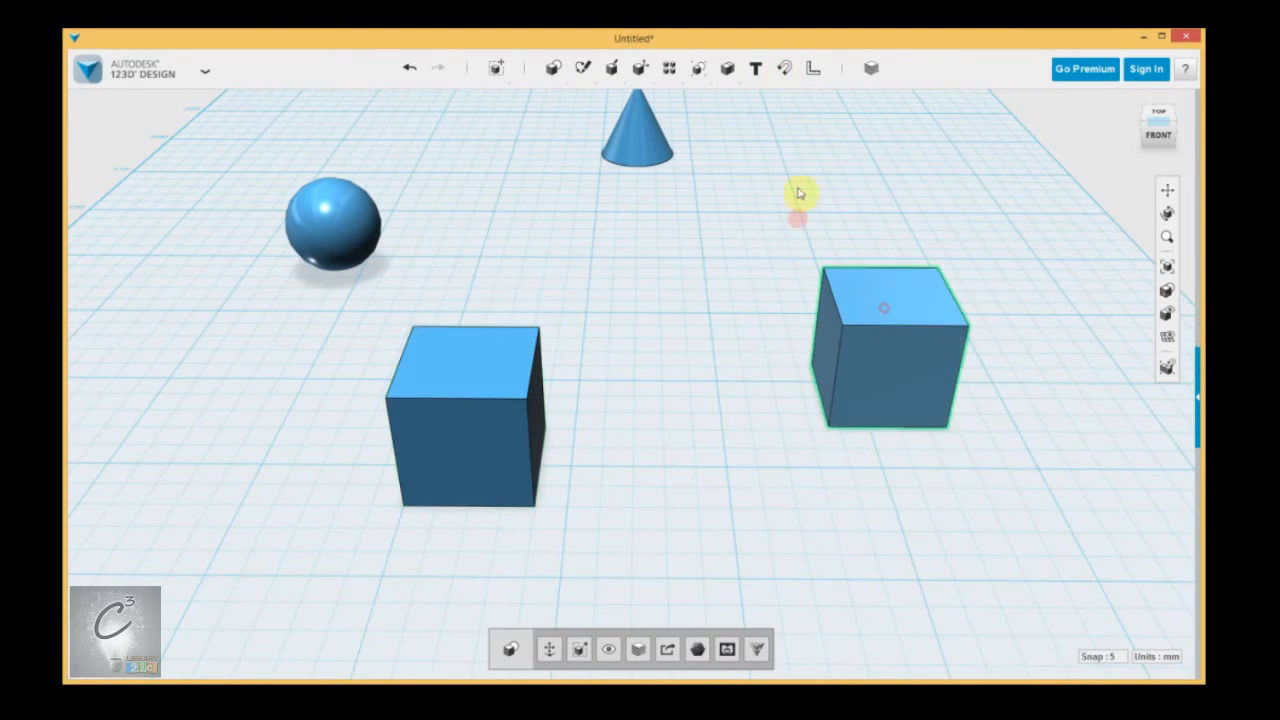
# Snap the right-hand box's top face onto the top face of the box near the sphere, and undo the snap.
pyautogui.click(783, 70)
pyautogui.click(786, 72)
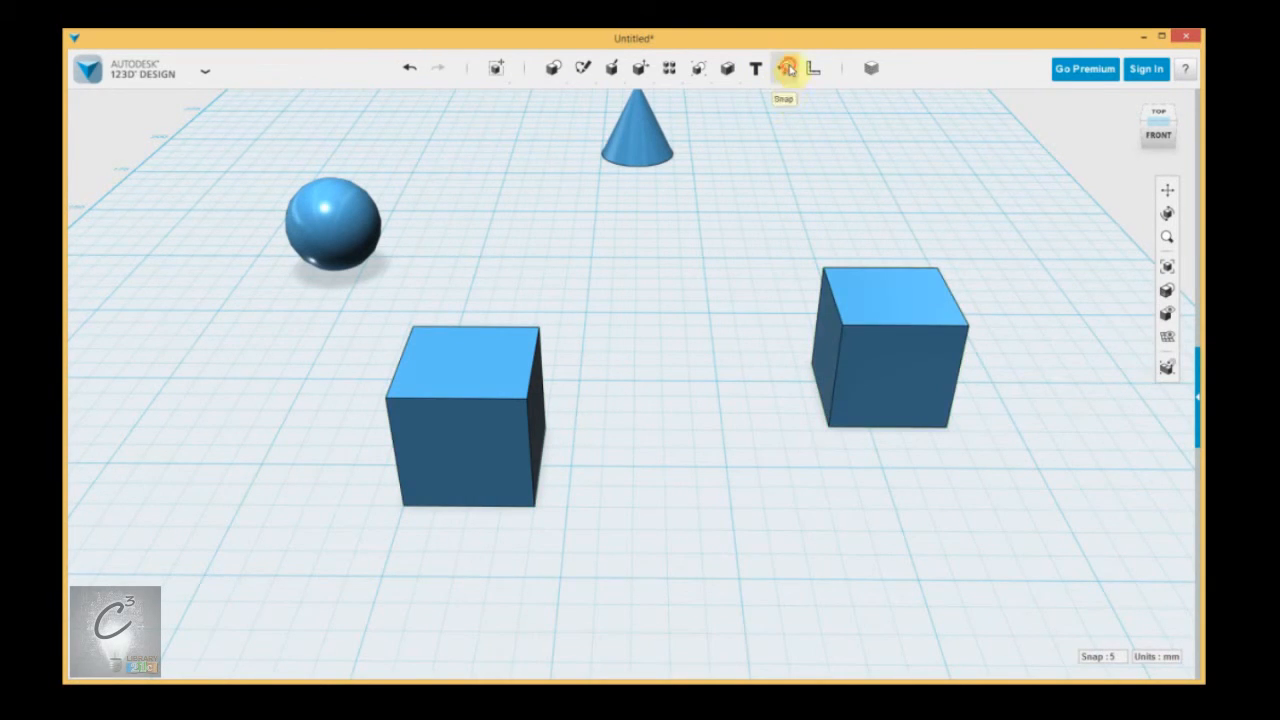
pyautogui.click(871, 294)
pyautogui.click(409, 362)
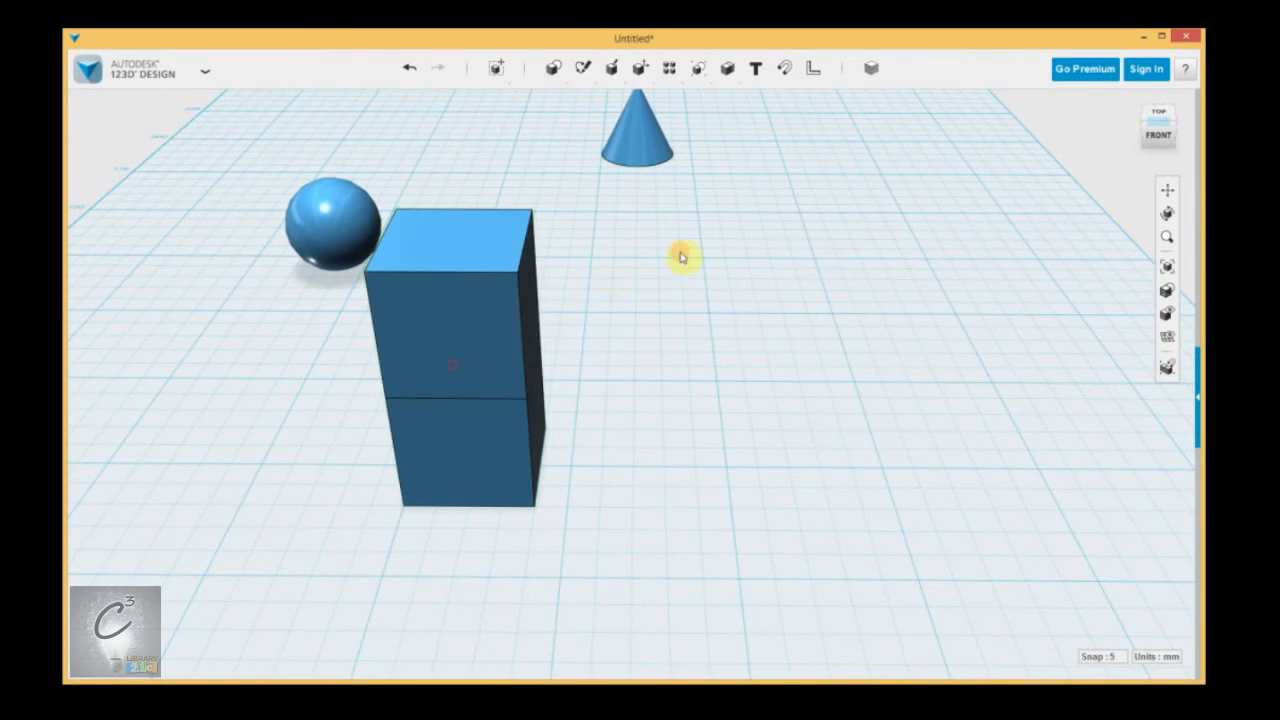
pyautogui.hotkey('ctrl', 'z')
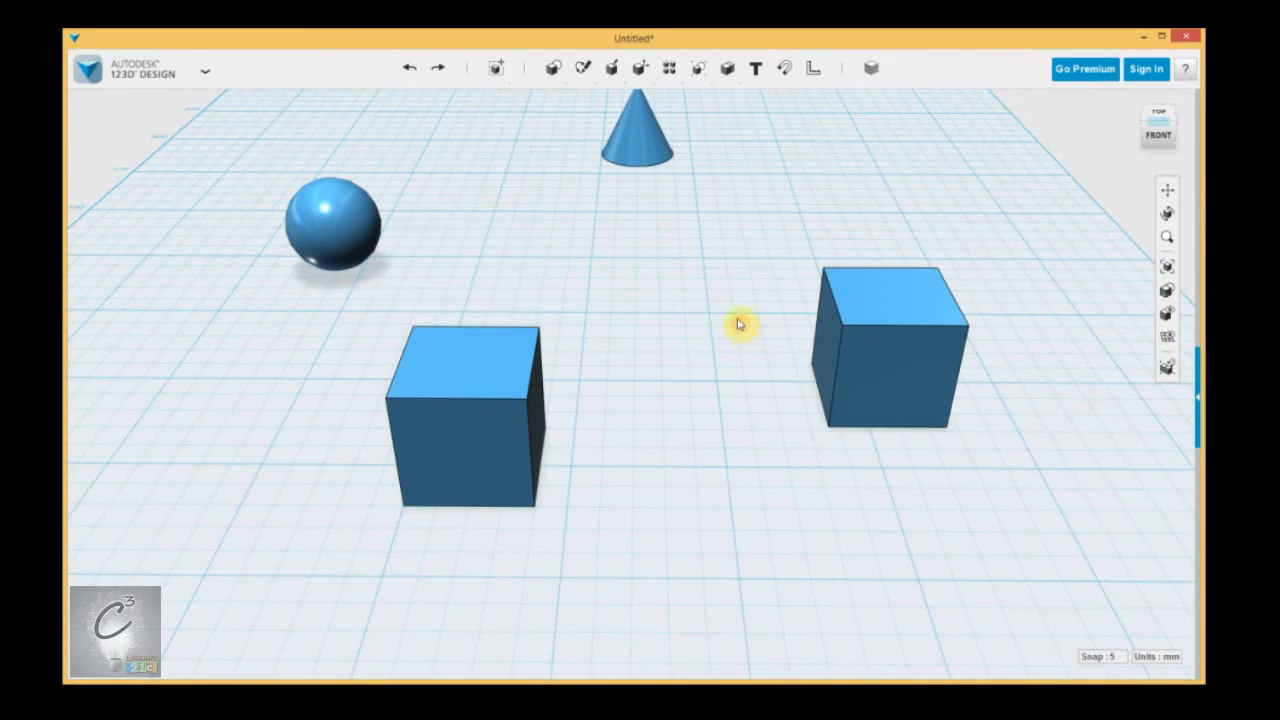
# Examine the available material presets and colour options in the Materials library, and close it without applying a material.
pyautogui.click(813, 76)
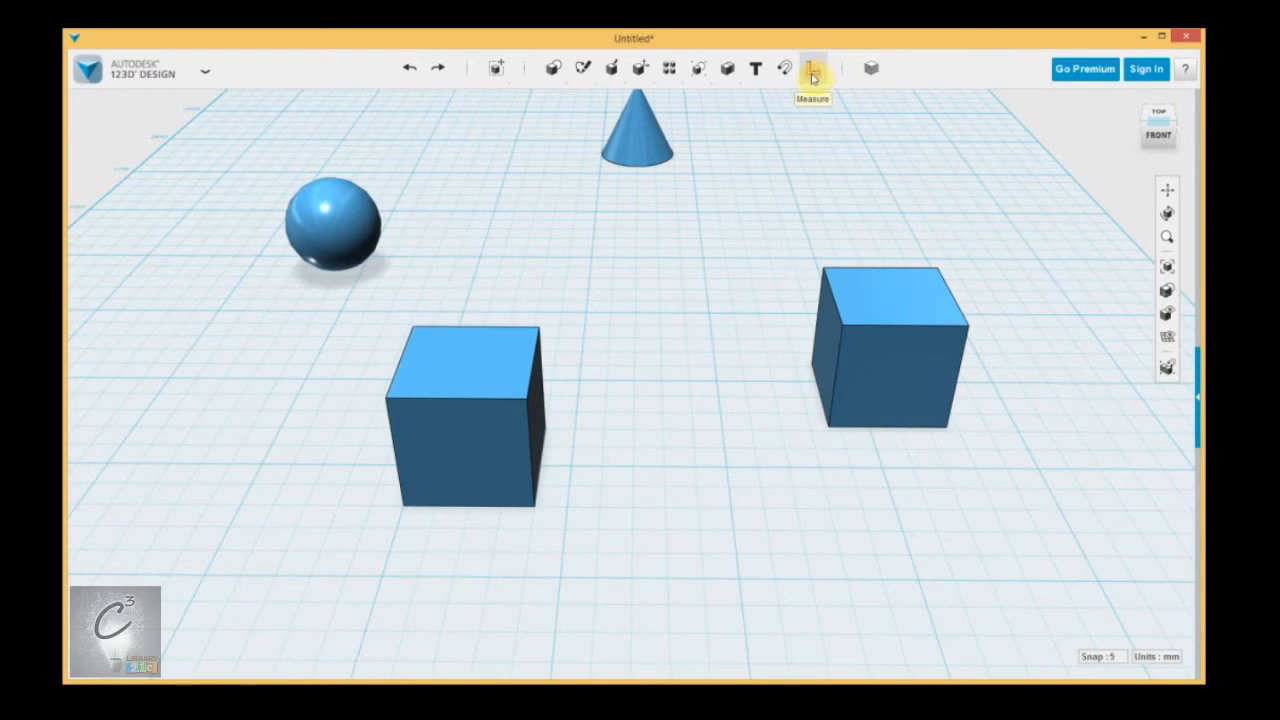
pyautogui.click(871, 72)
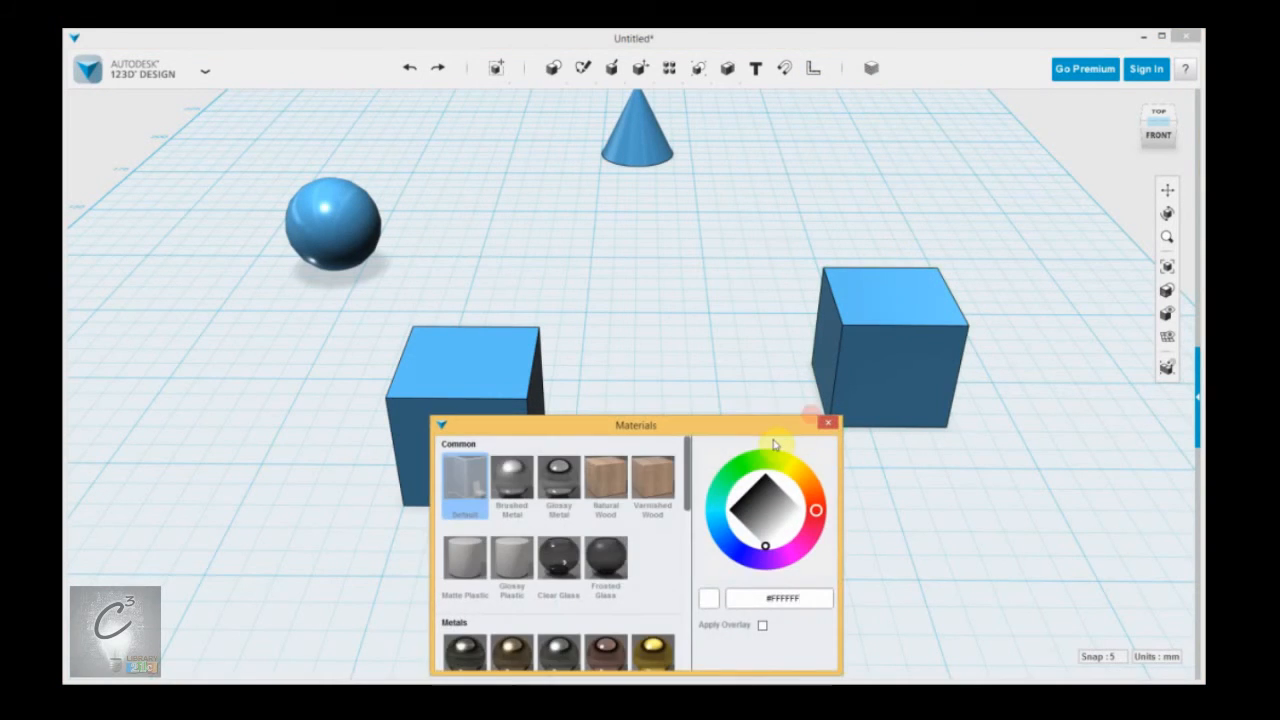
pyautogui.moveTo(689, 465); pyautogui.dragTo(817, 443)
pyautogui.click(828, 425)
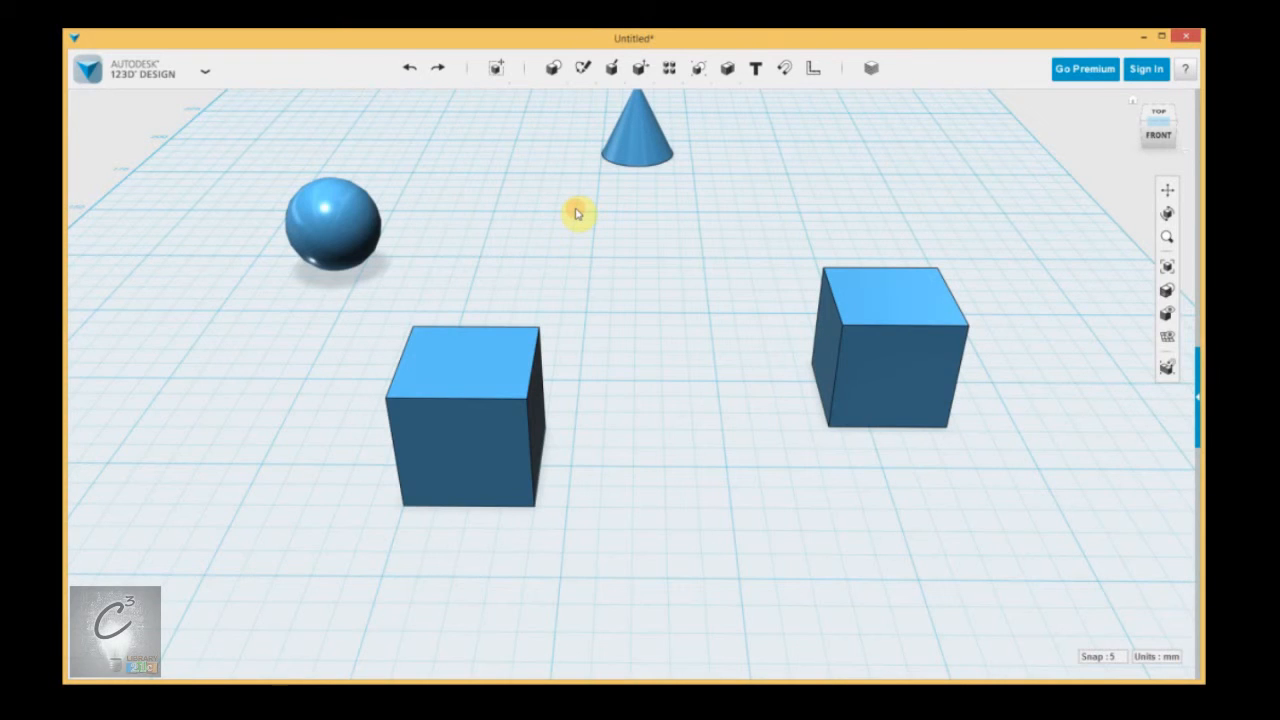
# Examine the application's file commands, including Insert, Import SVG as sketch or solid, Save, 3D Print and Export STL.
pyautogui.click(205, 71)
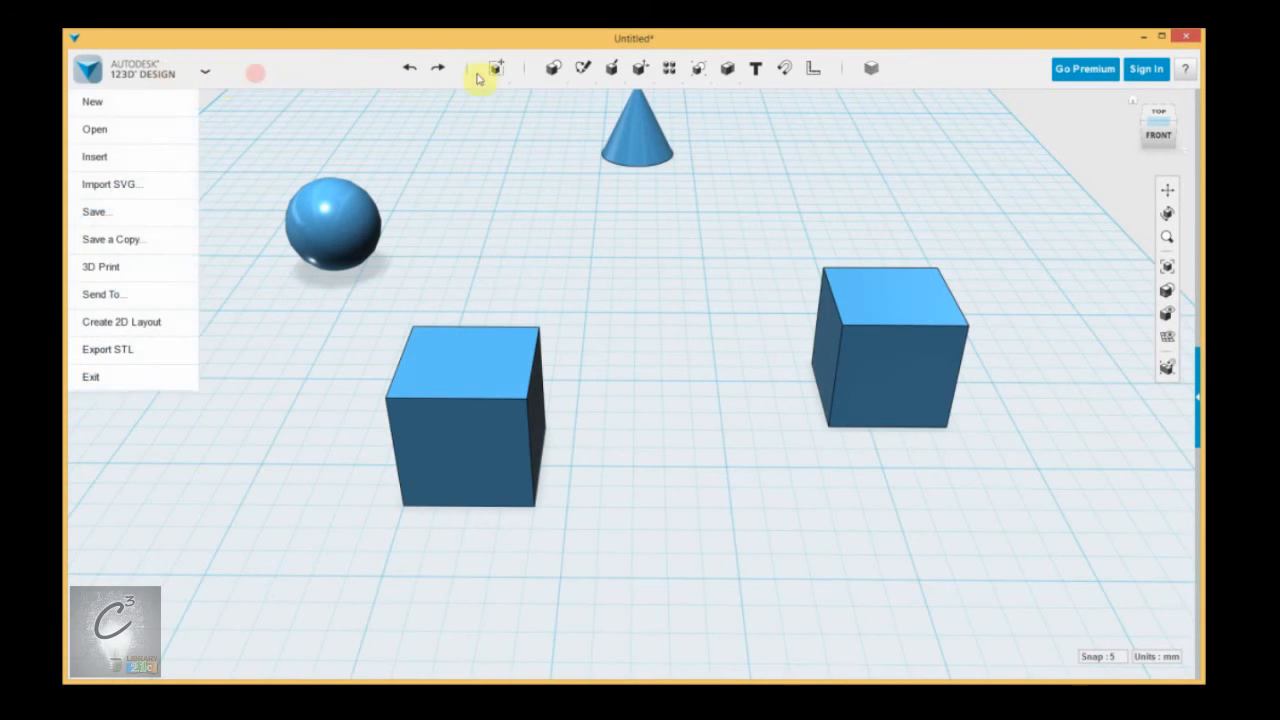
pyautogui.moveTo(155, 70)
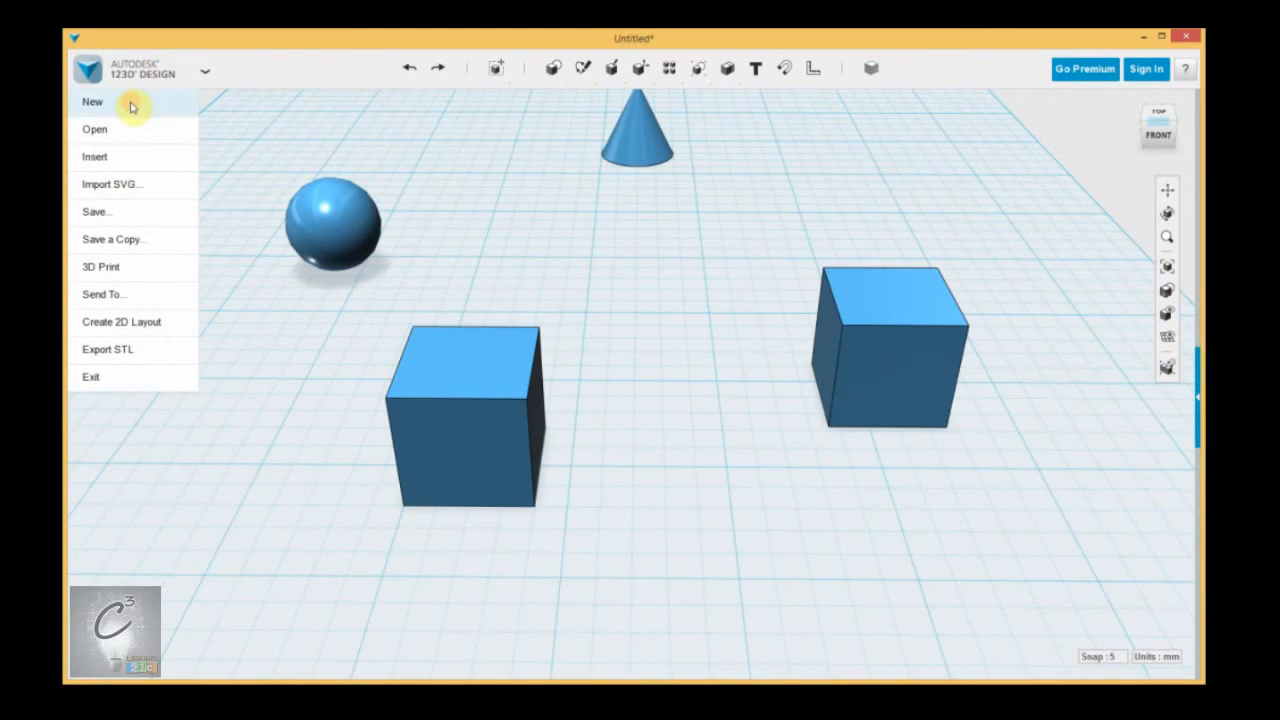
pyautogui.click(128, 157)
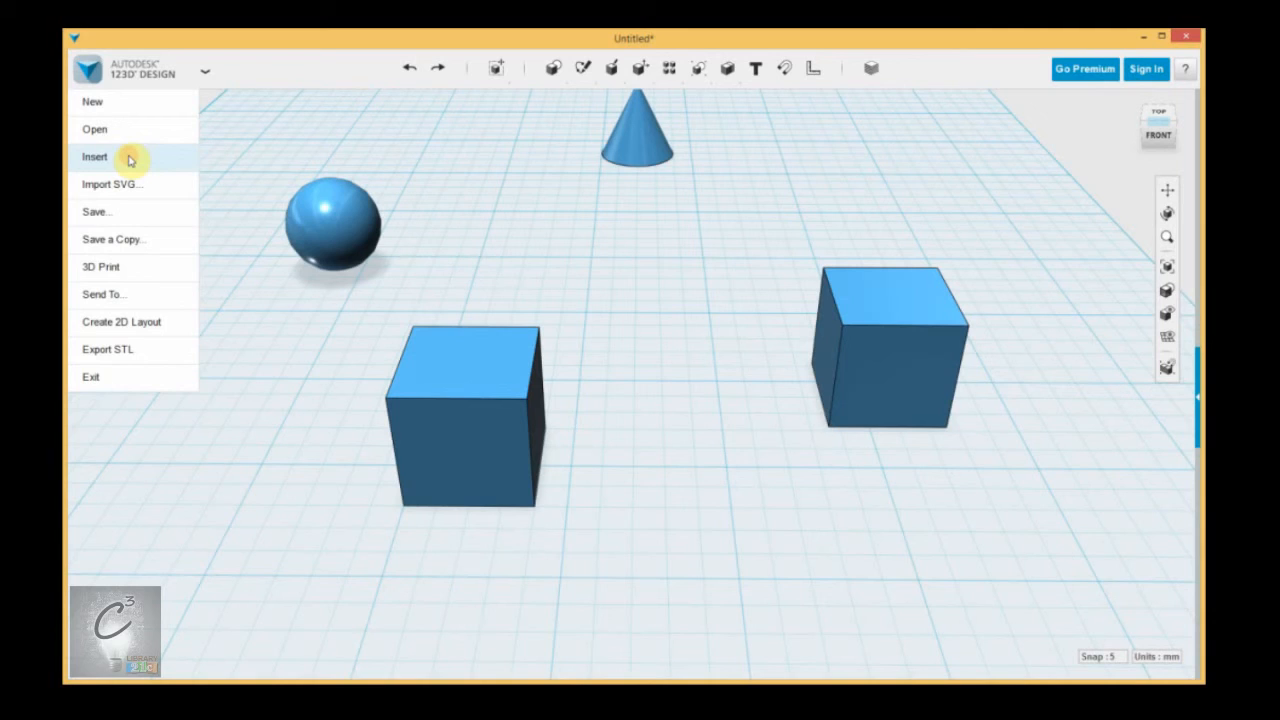
pyautogui.moveTo(162, 189)
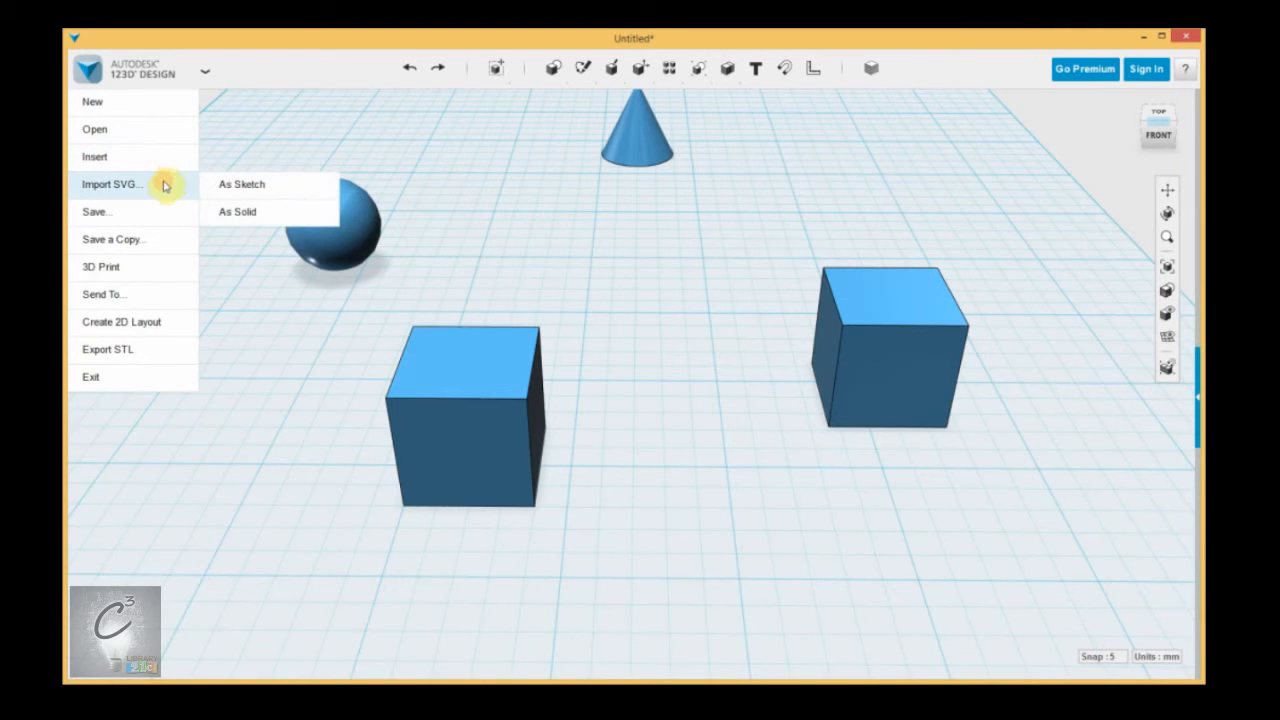
pyautogui.moveTo(134, 218)
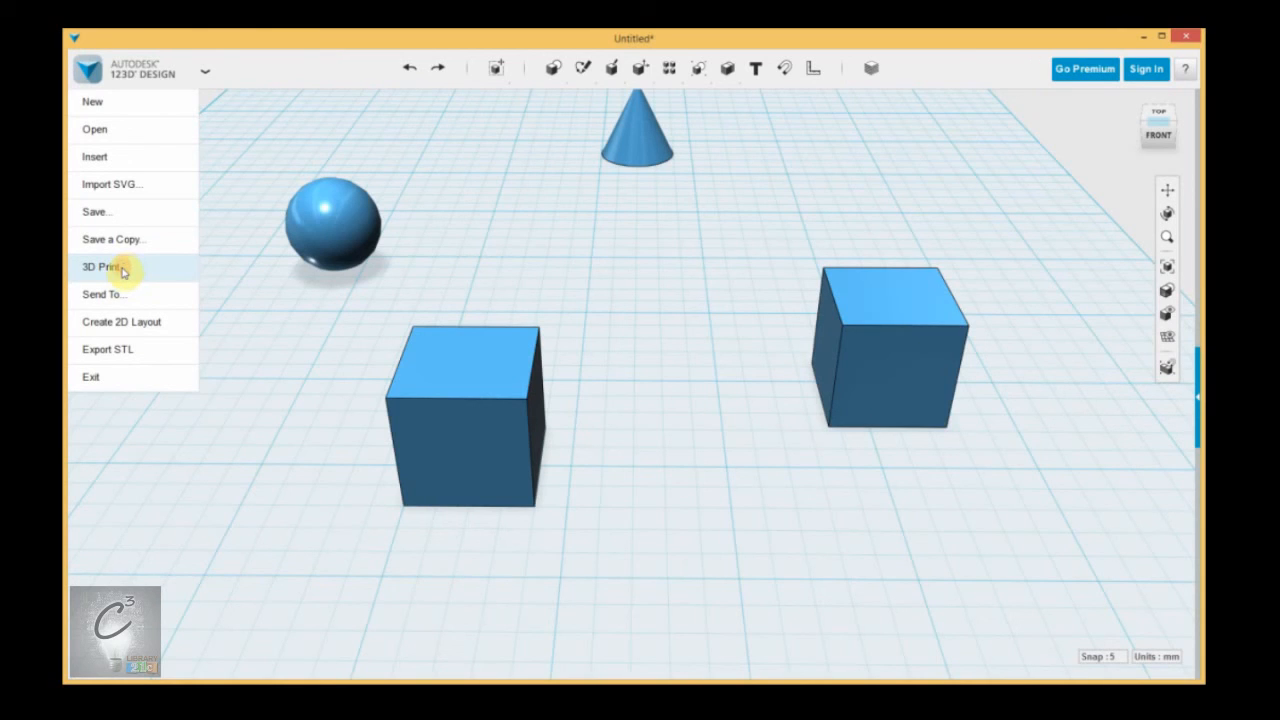
pyautogui.click(563, 286)
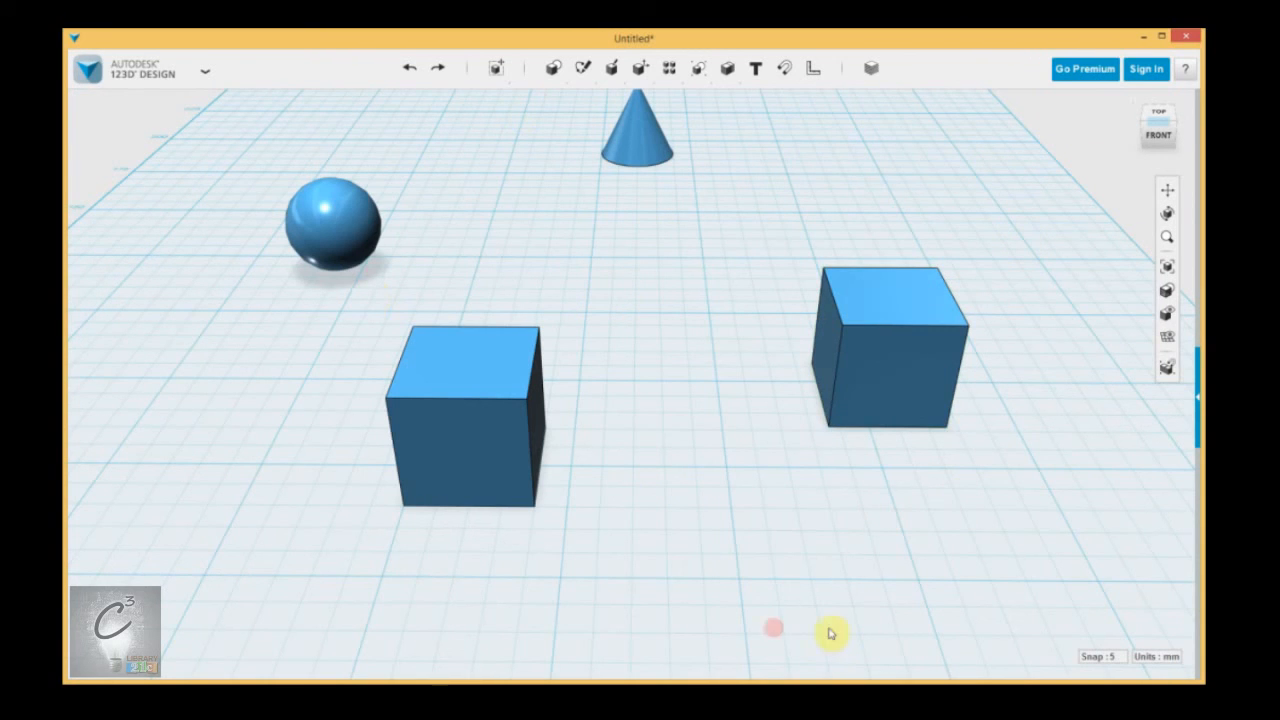
# Exit the program and discard the unsaved changes to the untitled design.
pyautogui.moveTo(636, 292); pyautogui.dragTo(634, 369, button='middle')
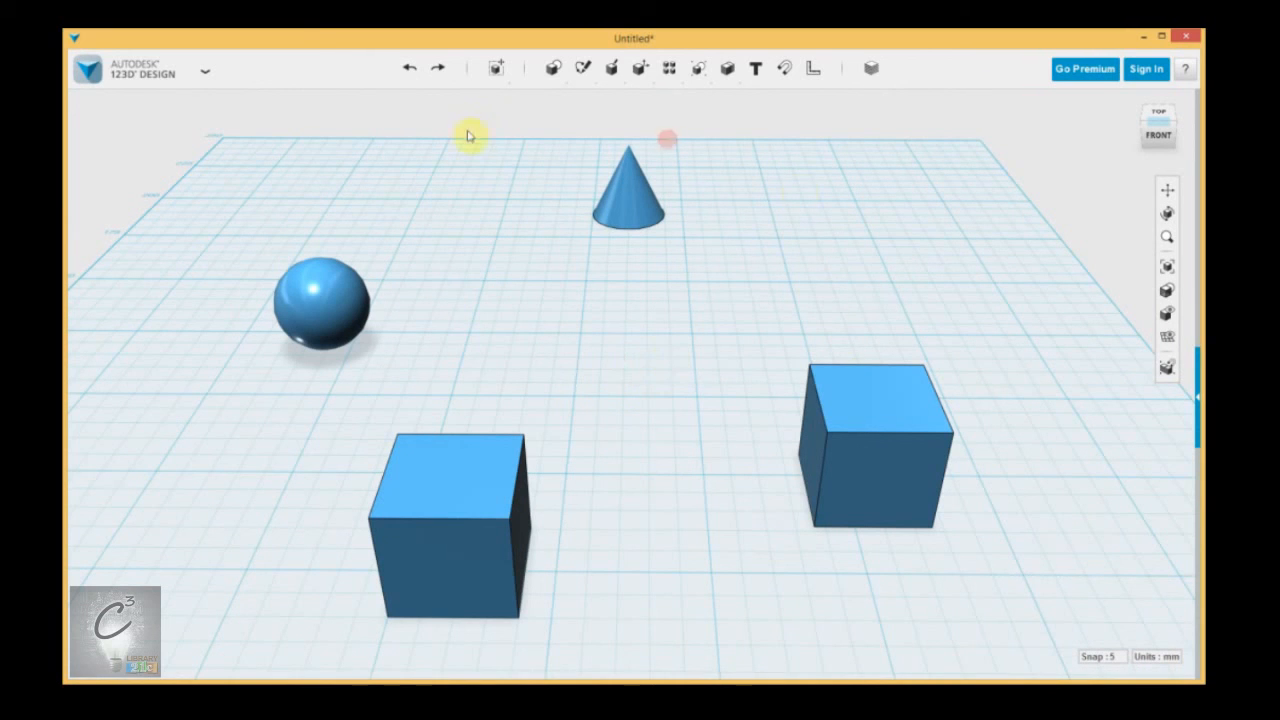
pyautogui.click(121, 72)
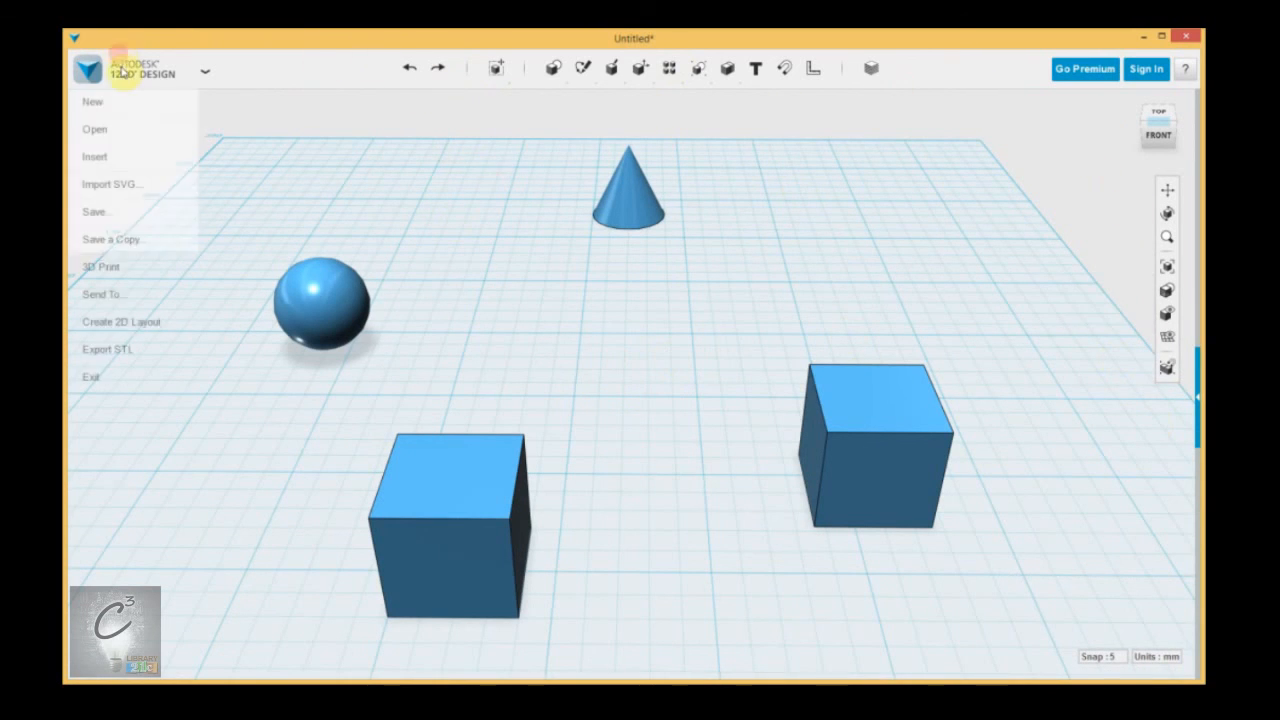
pyautogui.click(93, 380)
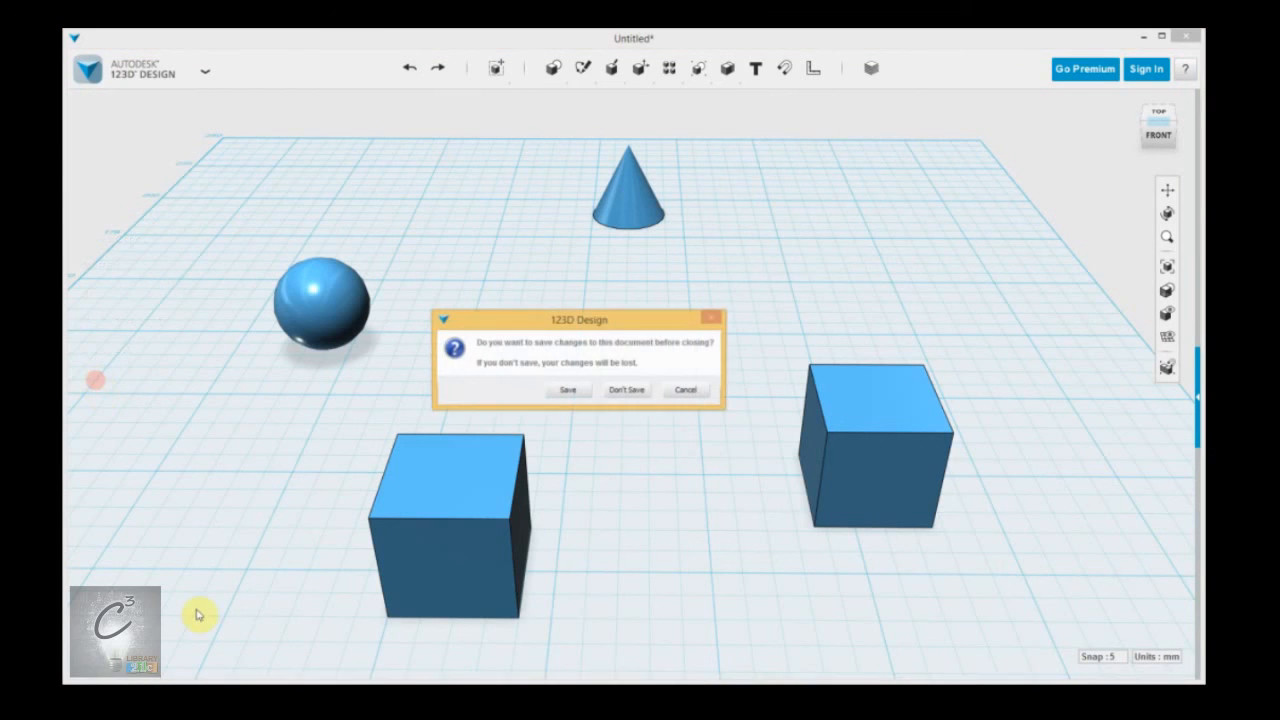
pyautogui.click(627, 391)
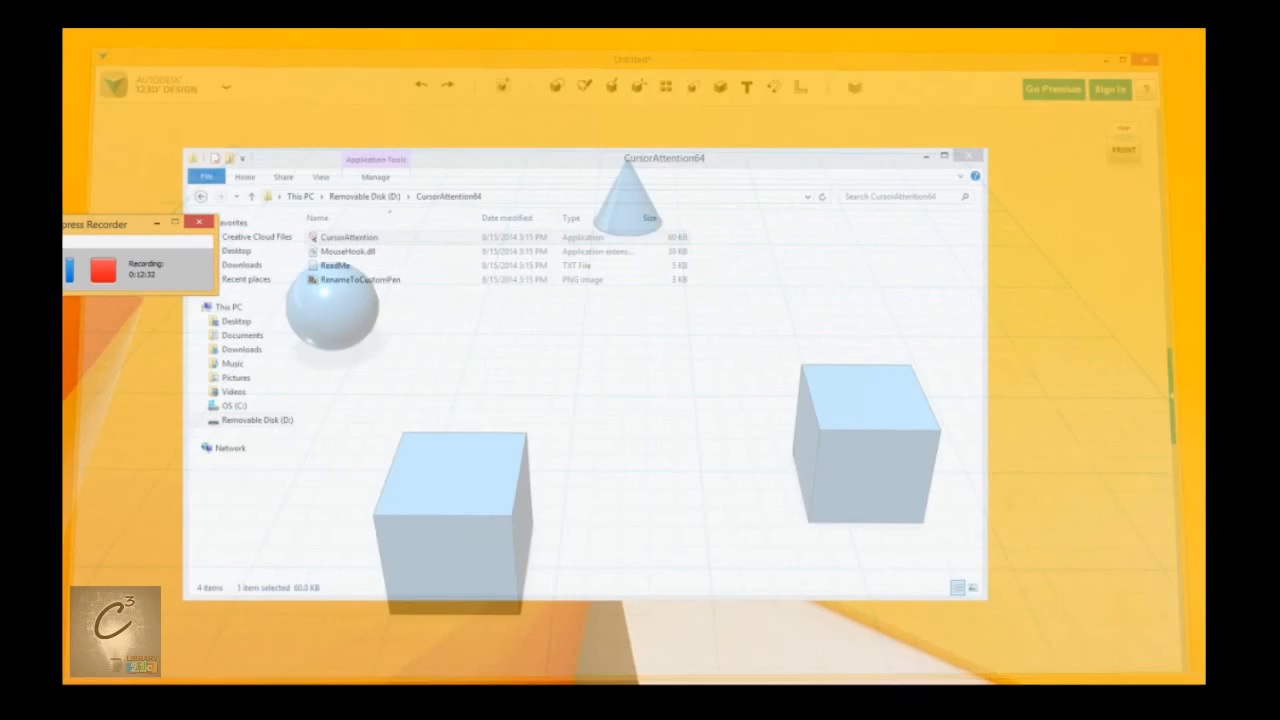